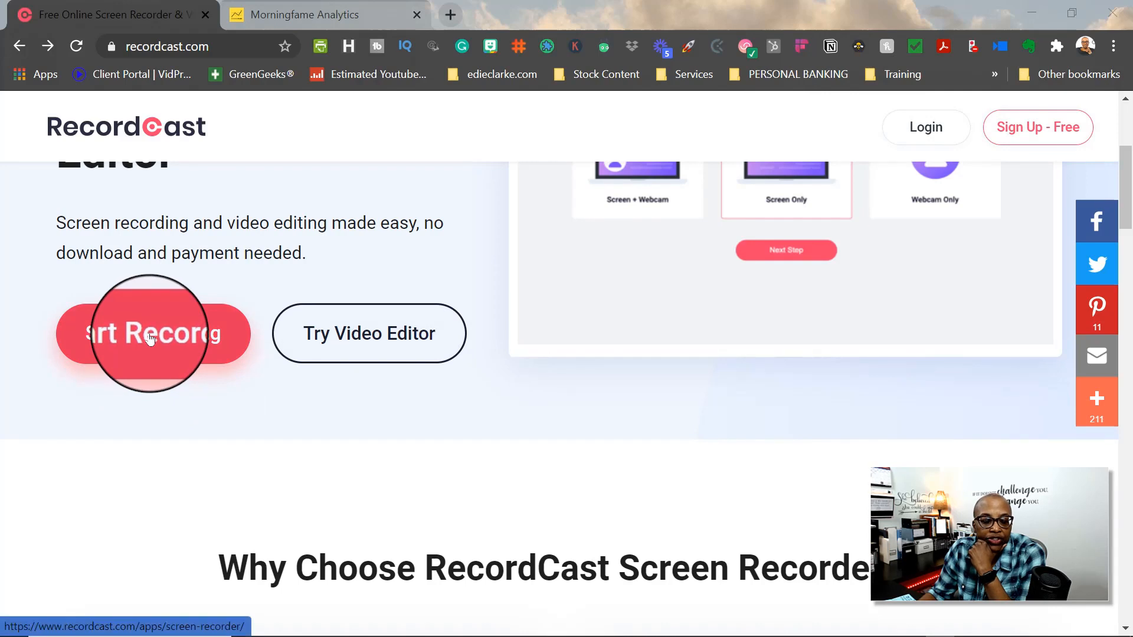
Step: Open RecordCast's screen recorder, try the recording modes, and continue to the settings with Screen Only
{"action": "left_click", "coordinate": [151, 337]}
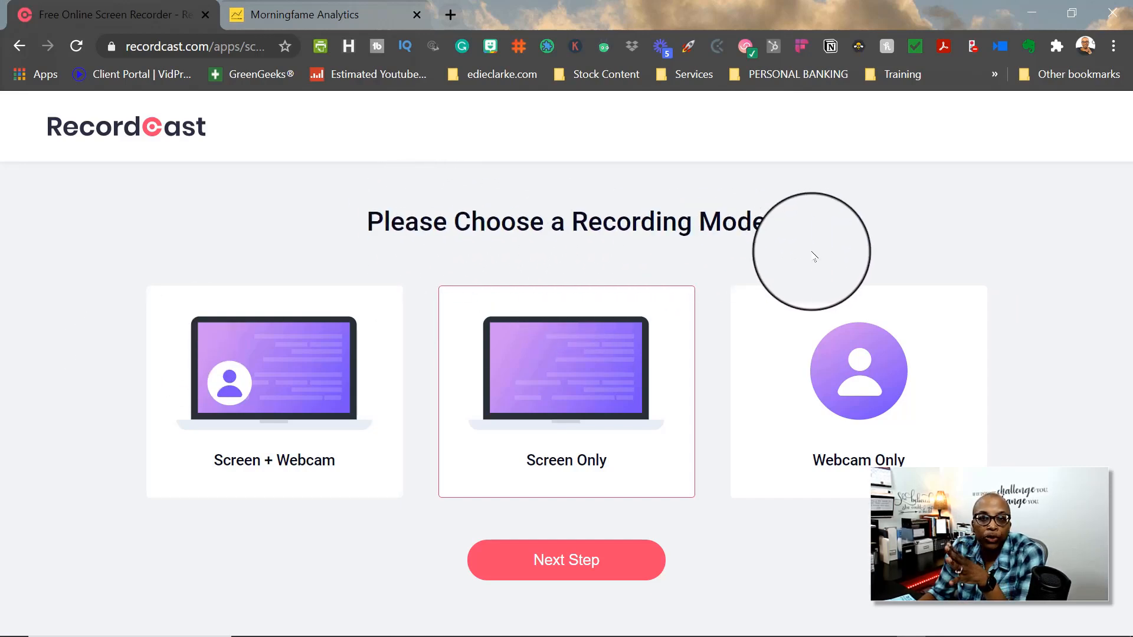
{"action": "left_click", "coordinate": [254, 485]}
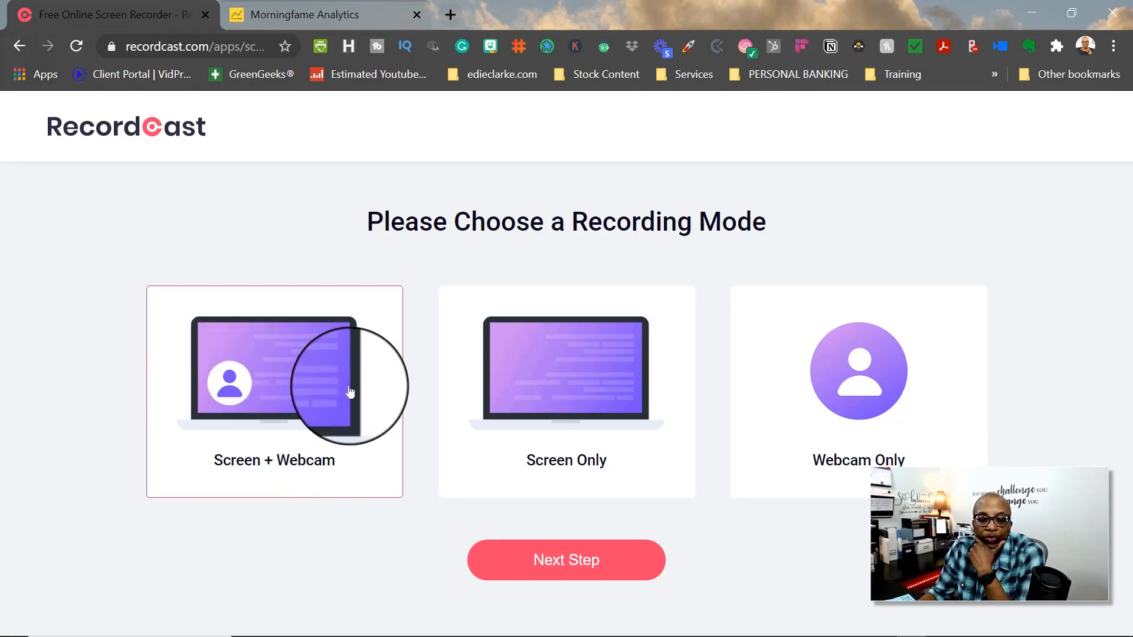
{"action": "left_click", "coordinate": [602, 419]}
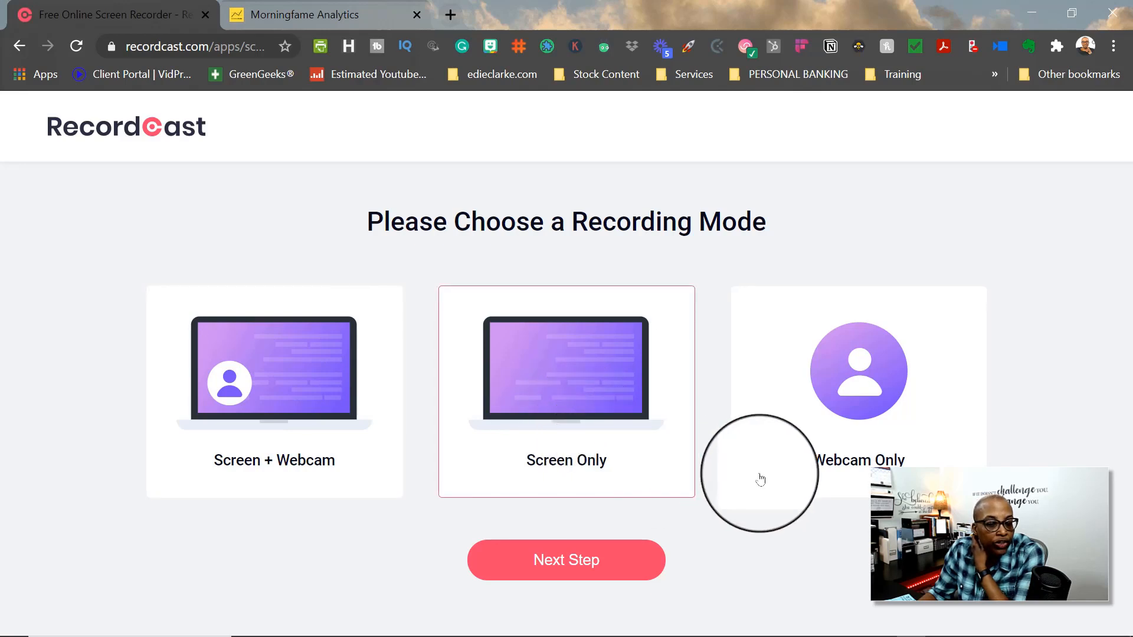
{"action": "left_click", "coordinate": [888, 472]}
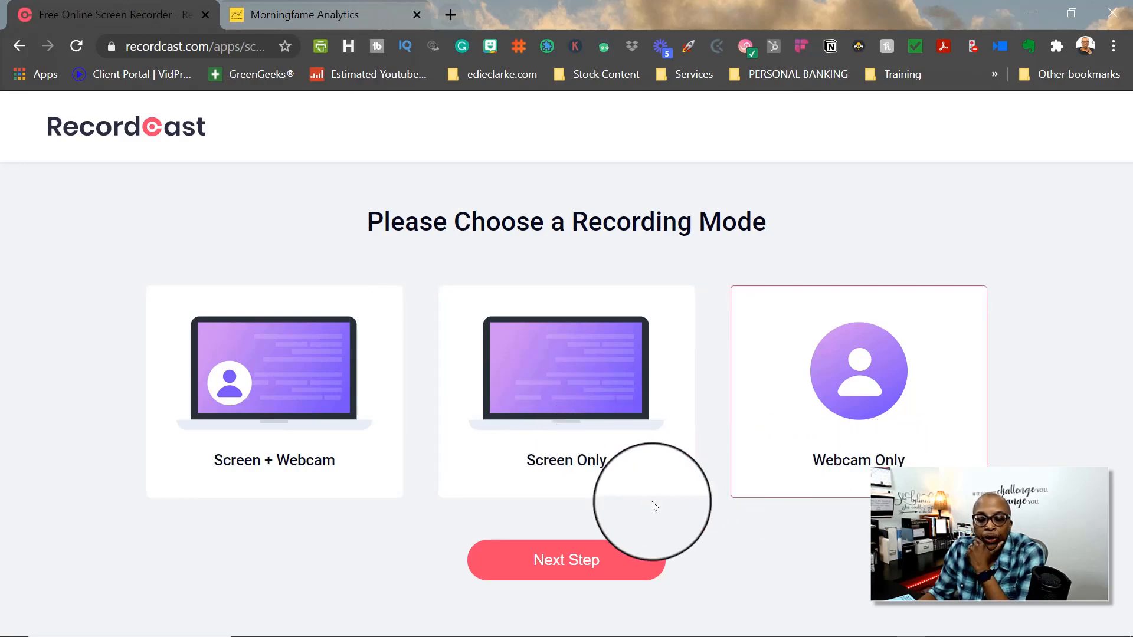
{"action": "left_click", "coordinate": [633, 476]}
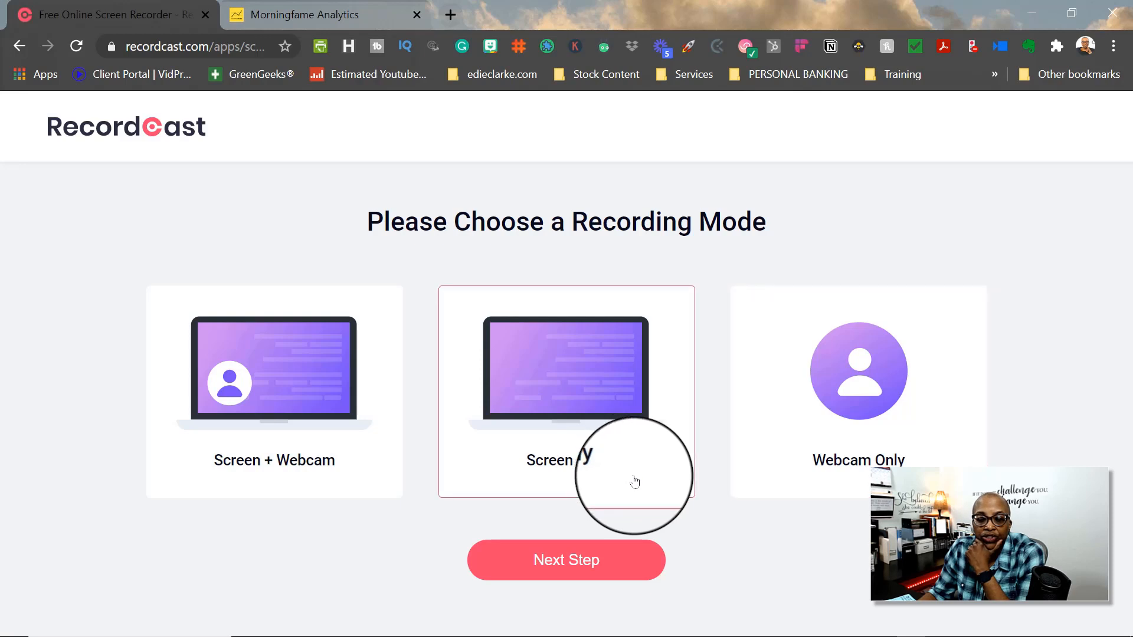
{"action": "left_click", "coordinate": [572, 566]}
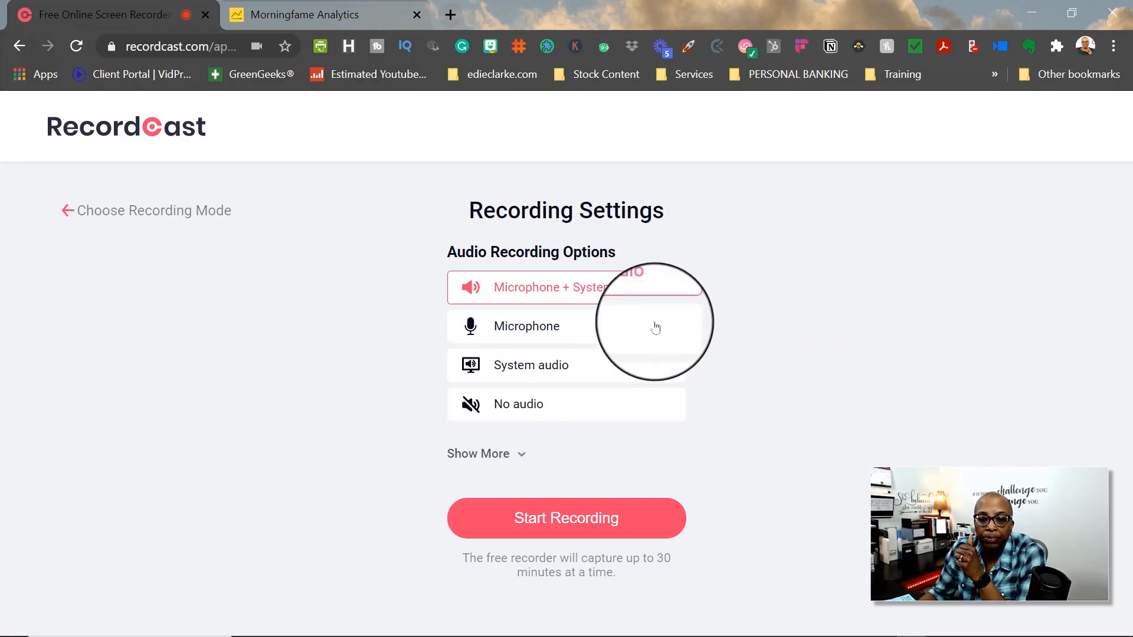
Step: Try the Microphone, System audio and No audio options, and set audio recording to Microphone + System audio
{"action": "left_click", "coordinate": [632, 336]}
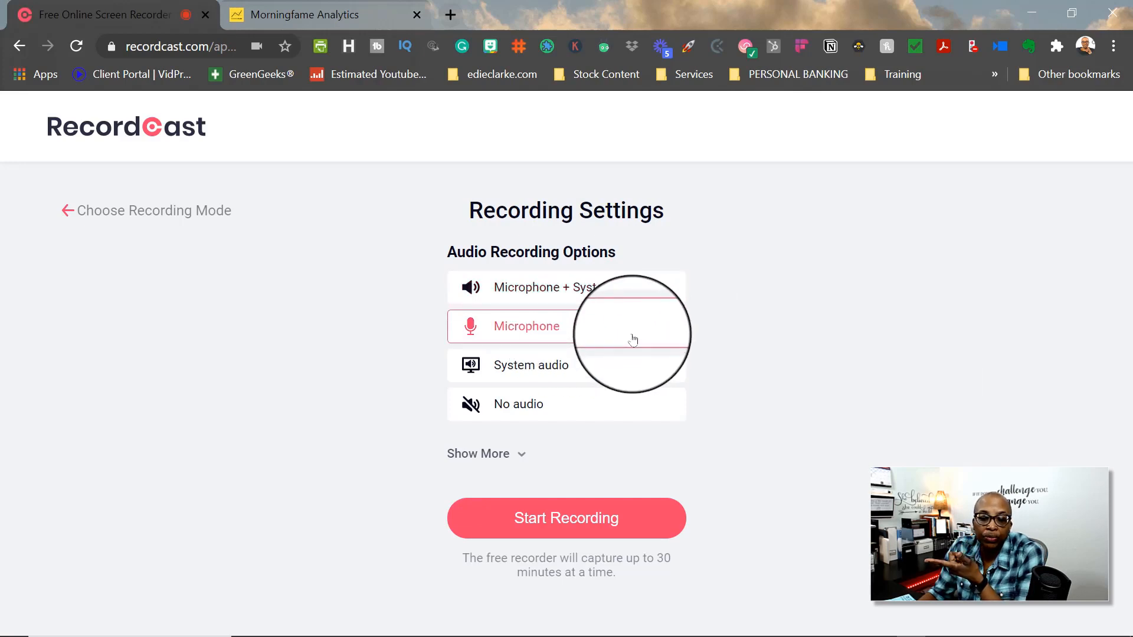
{"action": "left_click", "coordinate": [632, 371]}
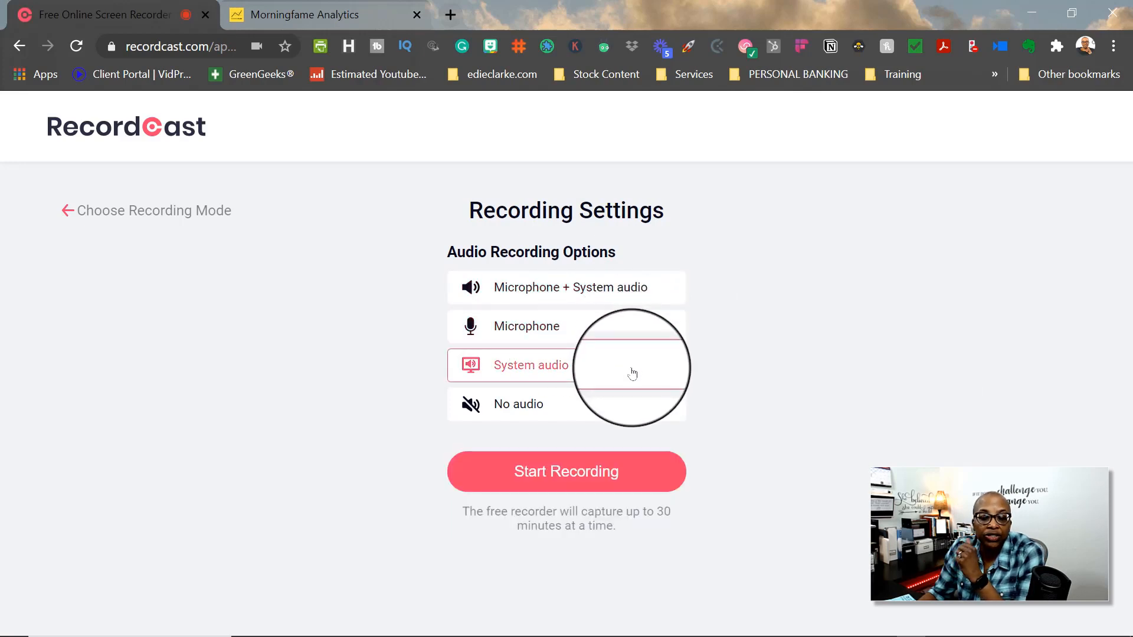
{"action": "left_click", "coordinate": [631, 411]}
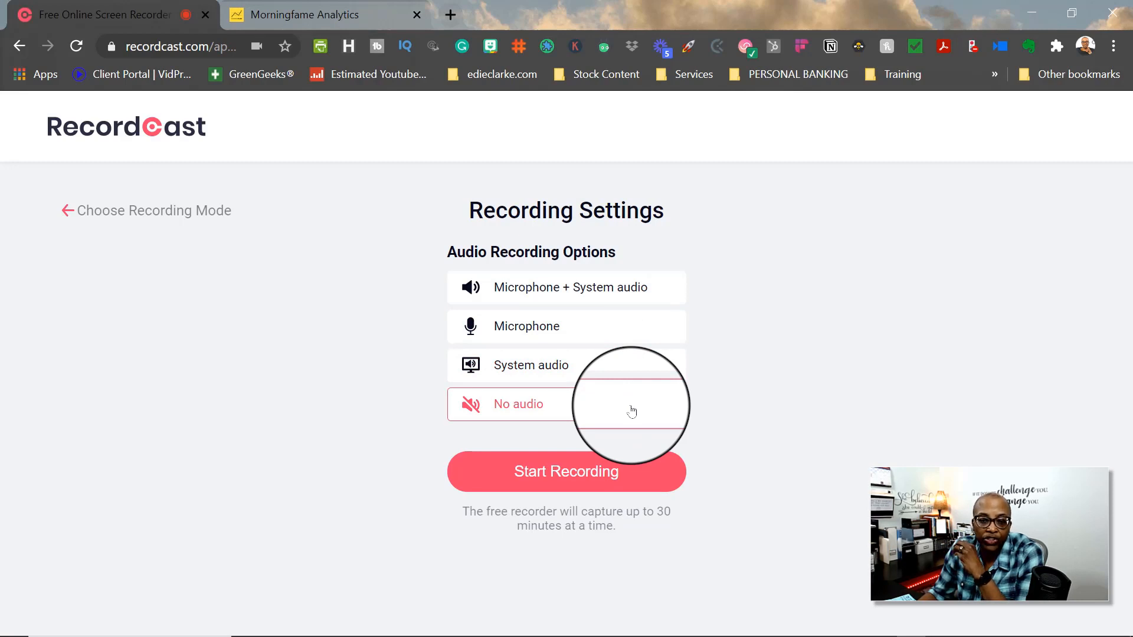
{"action": "left_click", "coordinate": [606, 289]}
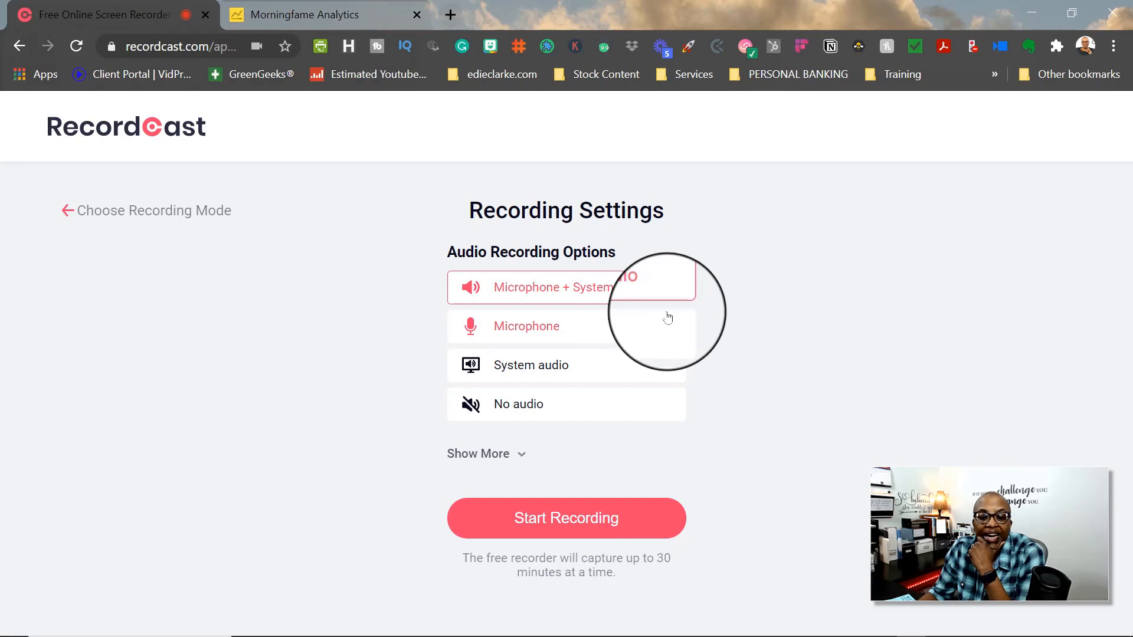
Step: Expand the equipment options and check the list of available microphones without changing the selected device
{"action": "left_click", "coordinate": [473, 459]}
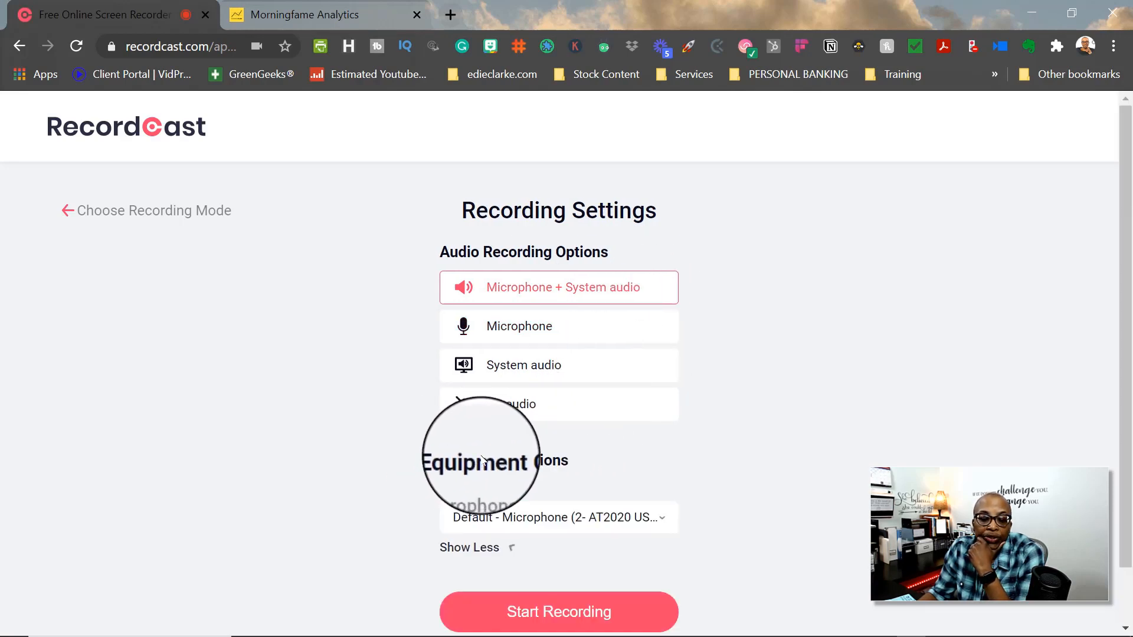
{"action": "left_click", "coordinate": [565, 522]}
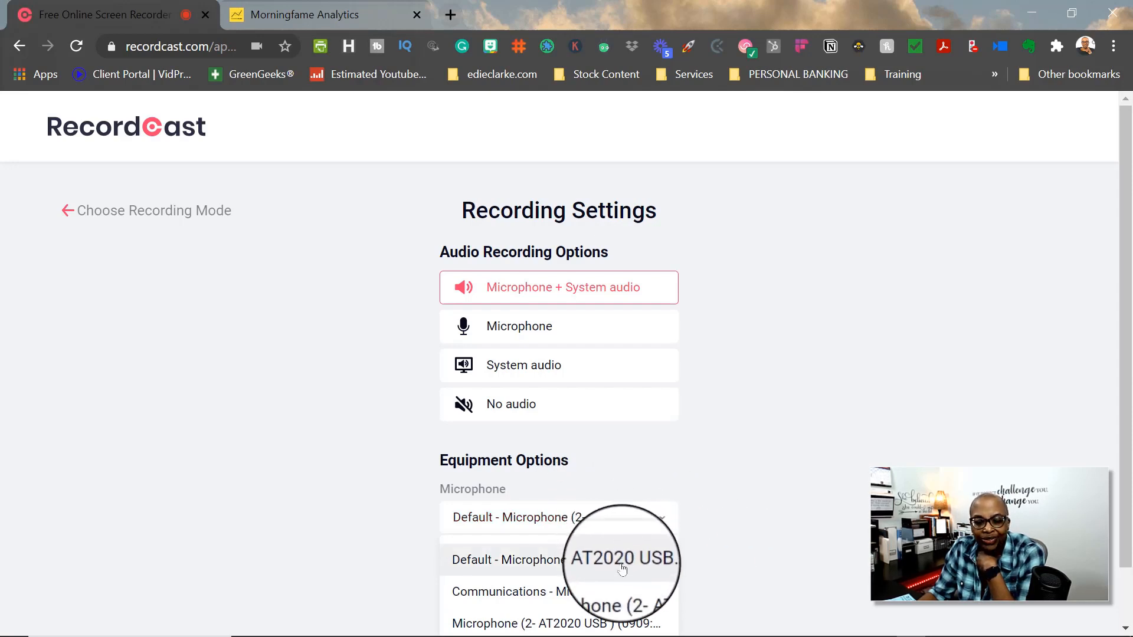
{"action": "left_click", "coordinate": [772, 544]}
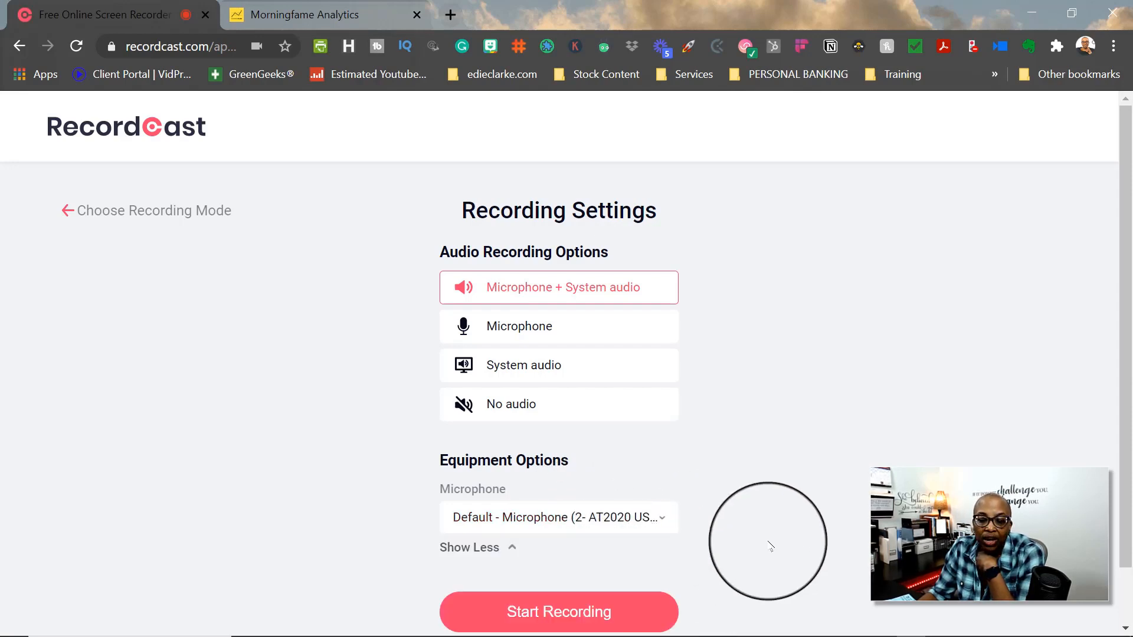
Step: Start a recording that shares the entire Screen 1 with Share audio enabled
{"action": "left_click", "coordinate": [551, 618]}
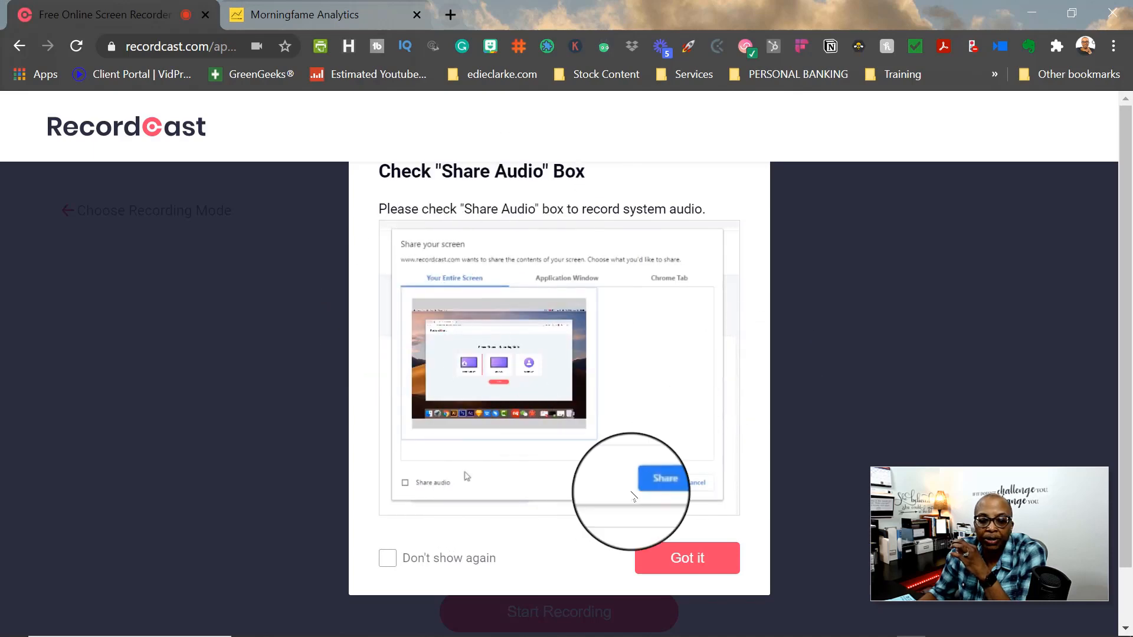
{"action": "left_click", "coordinate": [686, 559]}
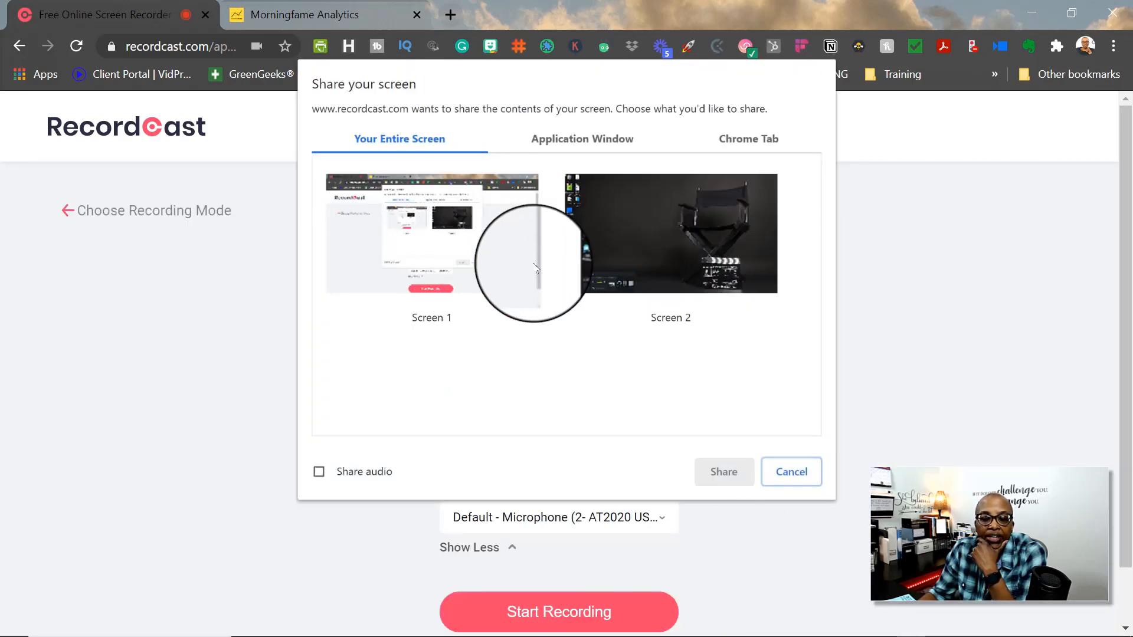
{"action": "left_click", "coordinate": [495, 279]}
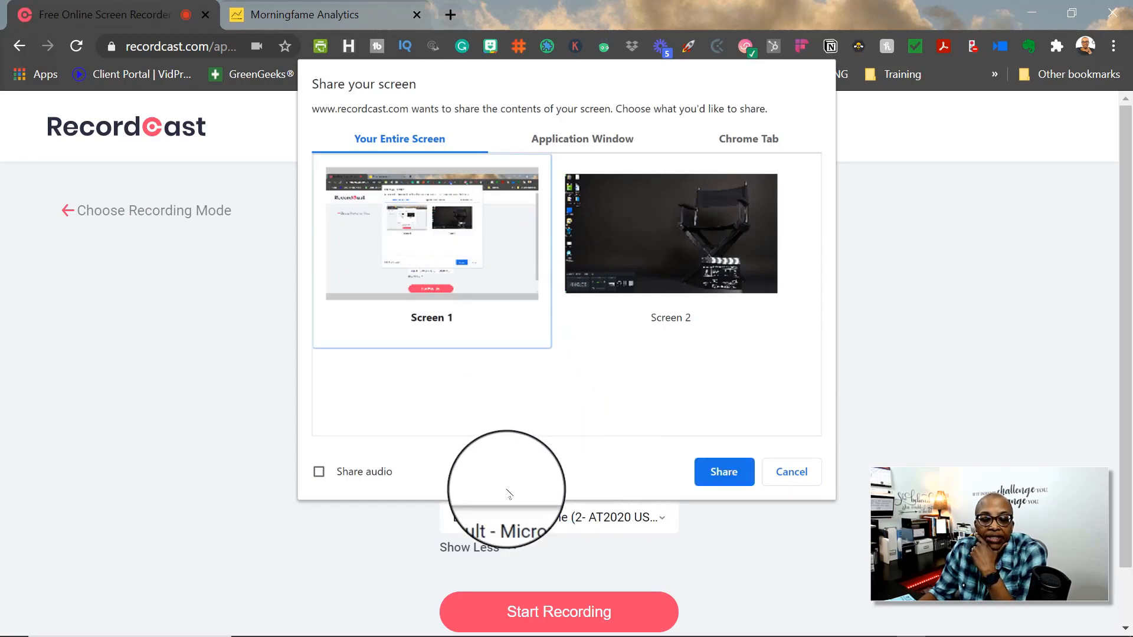
{"action": "left_click", "coordinate": [319, 471]}
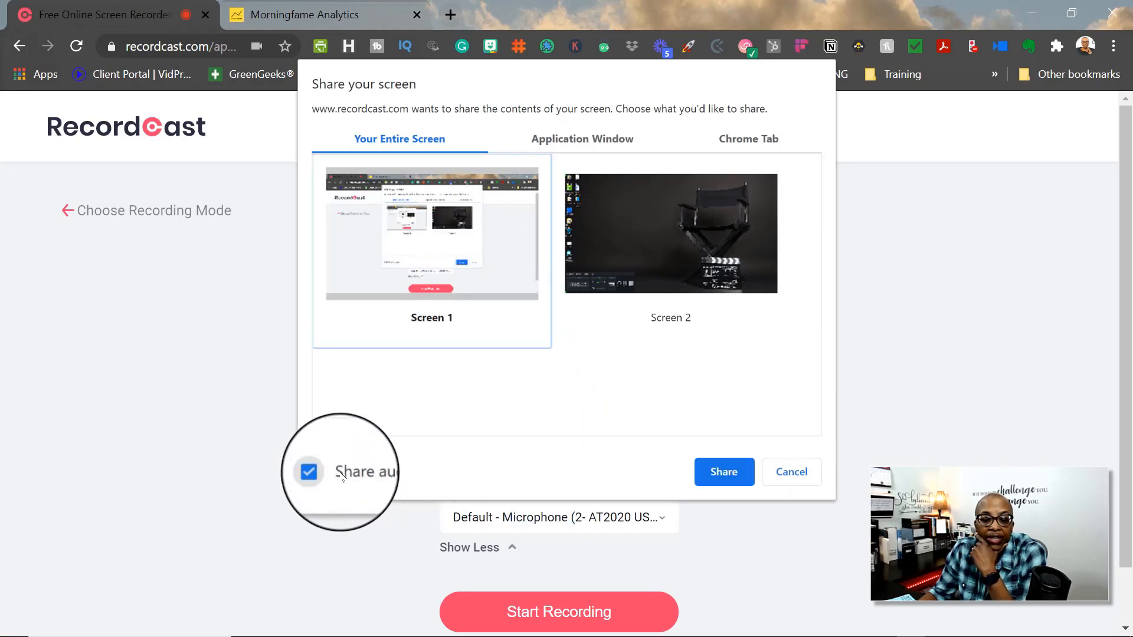
{"action": "left_click", "coordinate": [724, 472]}
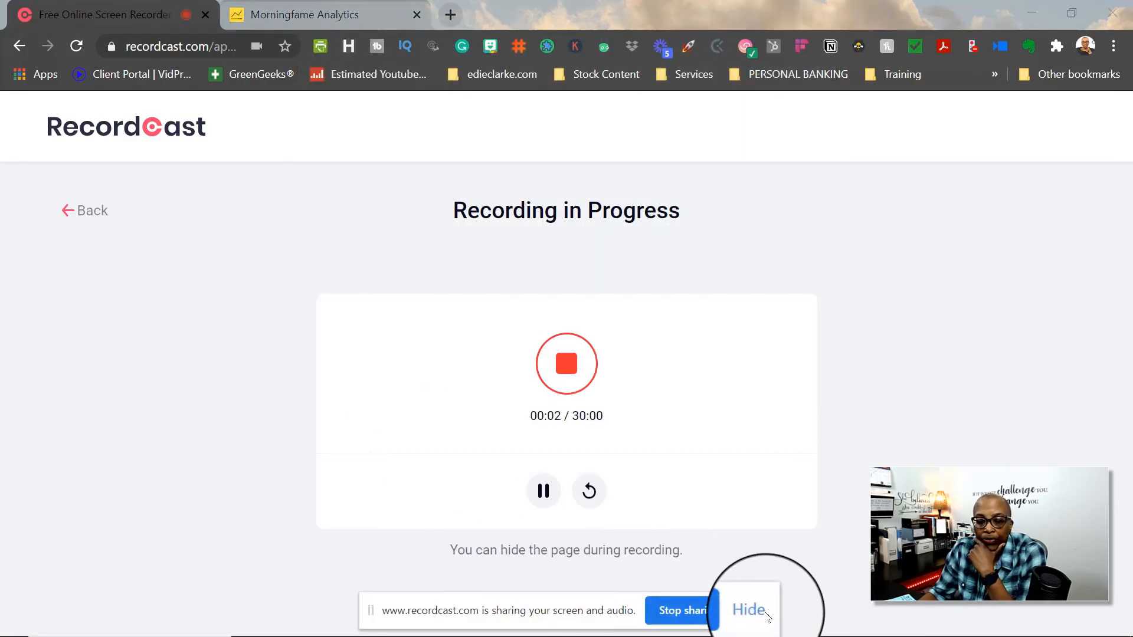
Step: Stop sharing the screen and discard the short recording in order to re-record
{"action": "left_click", "coordinate": [688, 609]}
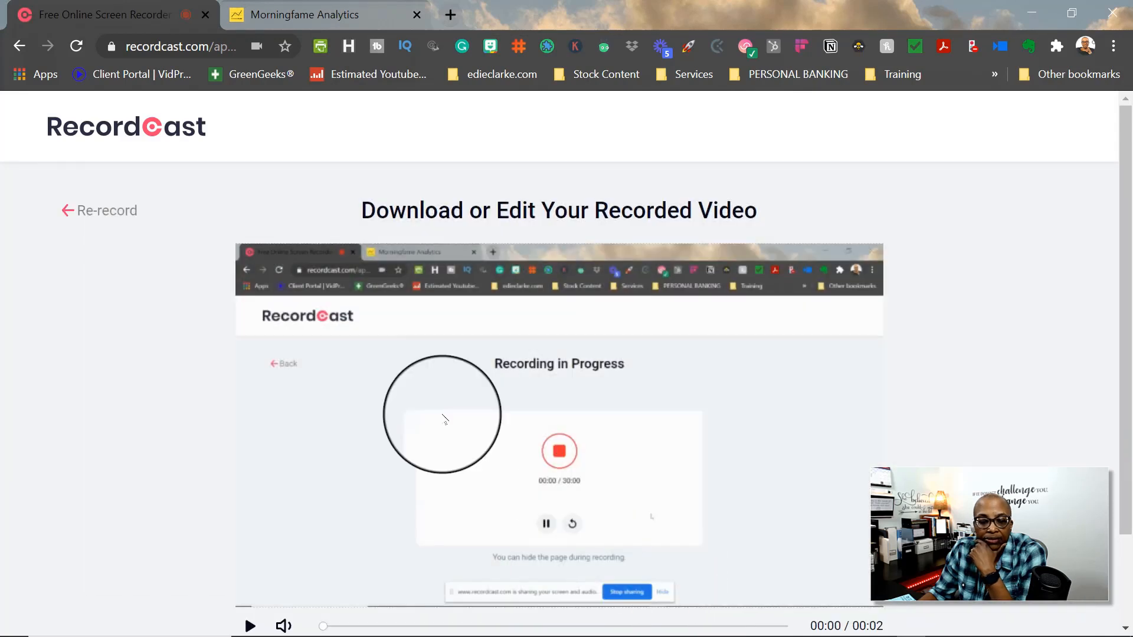
{"action": "left_click", "coordinate": [100, 217]}
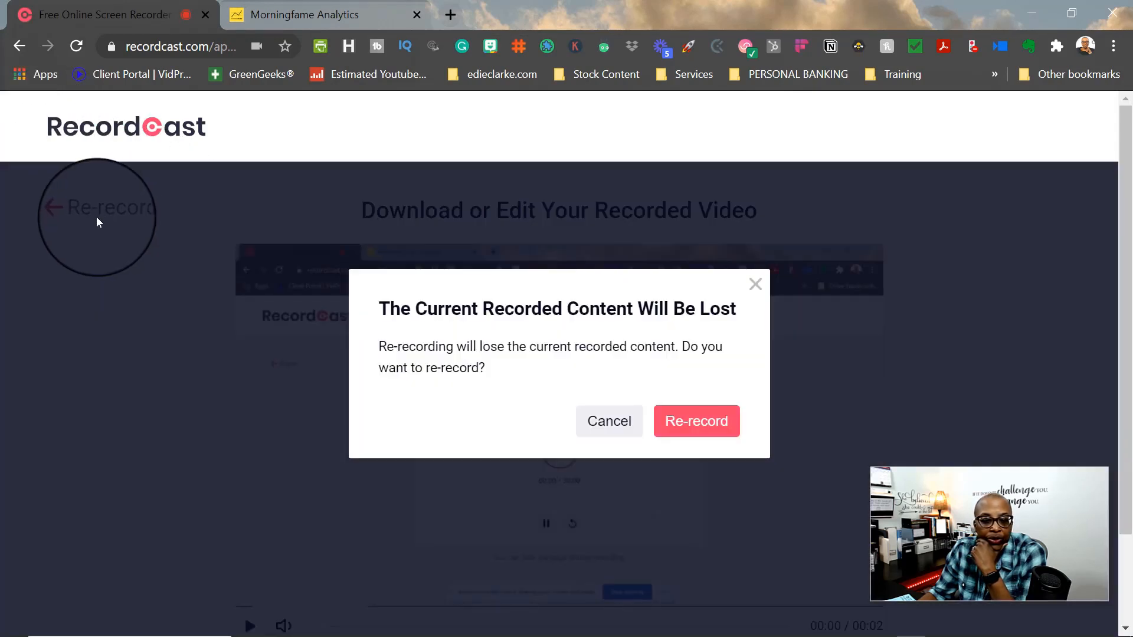
{"action": "left_click", "coordinate": [695, 421]}
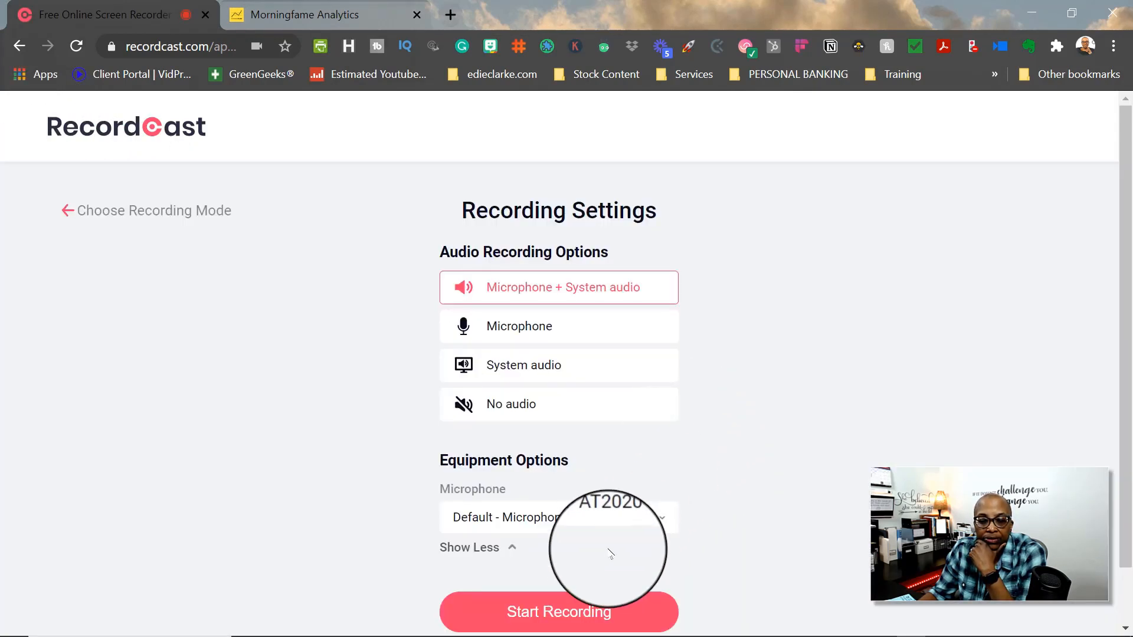
Step: Start the recording setup again and check the application window and Chrome tab sources before returning to the entire-screen sources
{"action": "left_click", "coordinate": [584, 617]}
{"action": "left_click", "coordinate": [671, 559]}
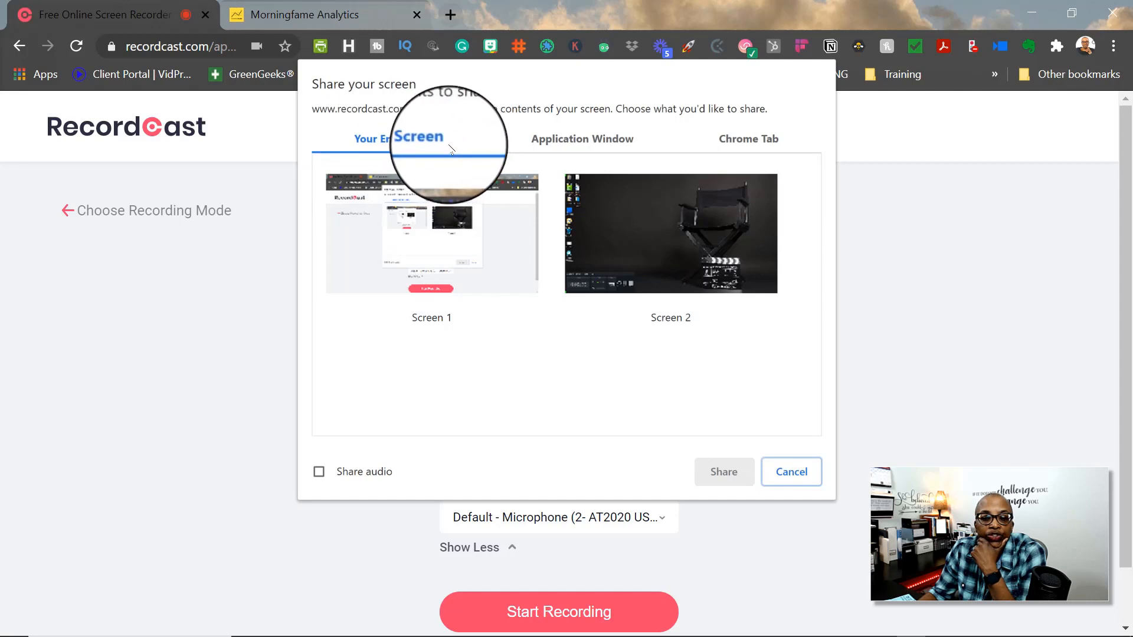
{"action": "left_click", "coordinate": [570, 143]}
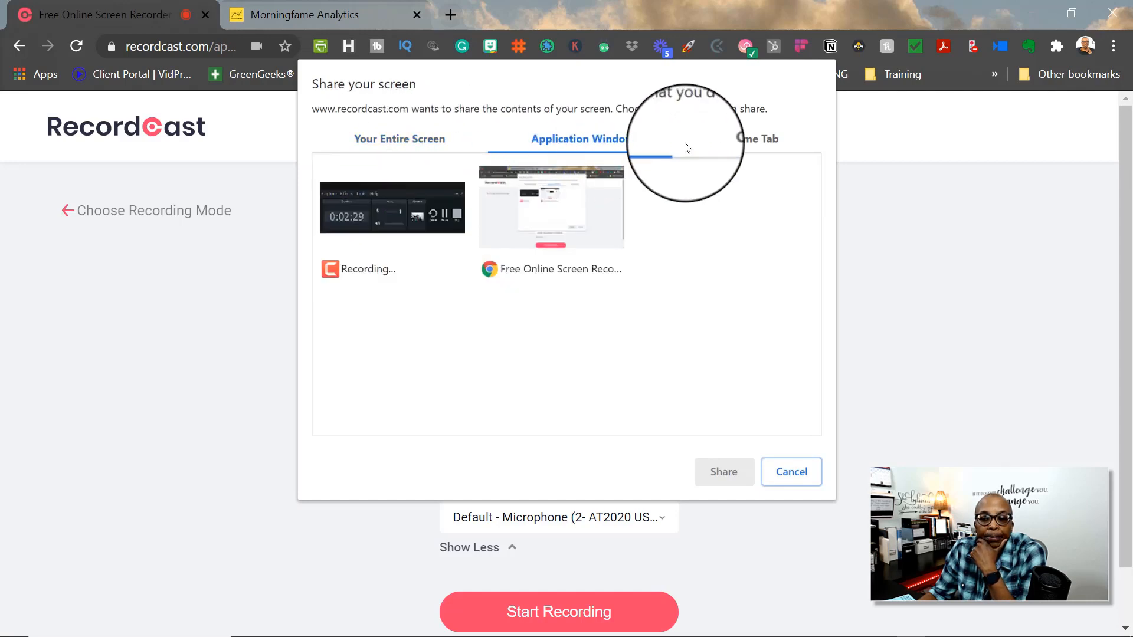
{"action": "left_click", "coordinate": [743, 142]}
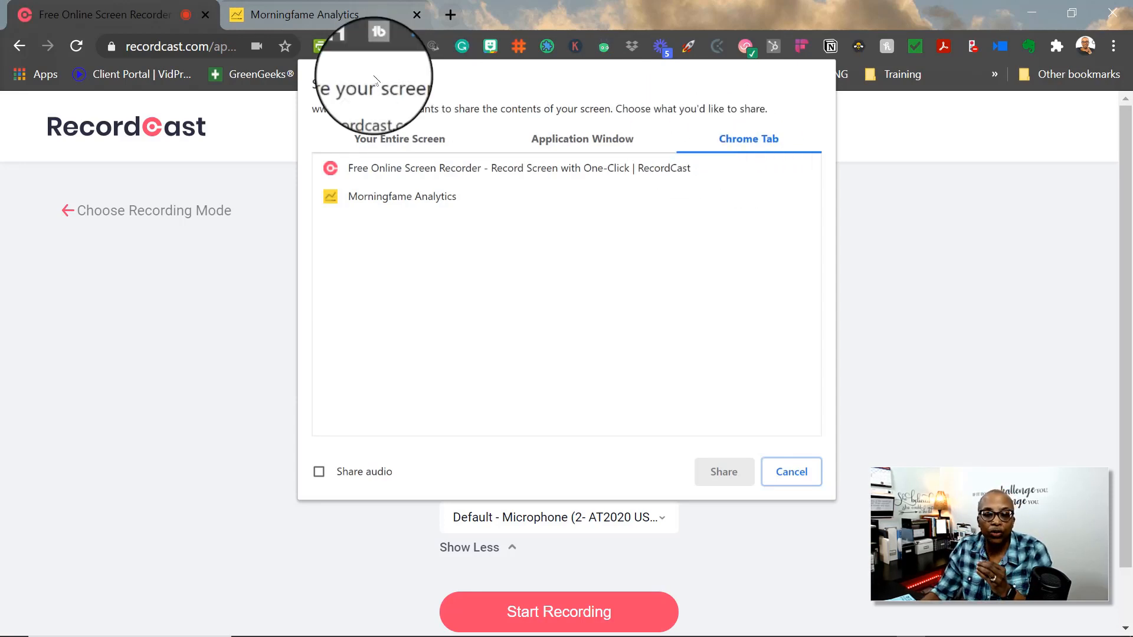
{"action": "left_click", "coordinate": [375, 140]}
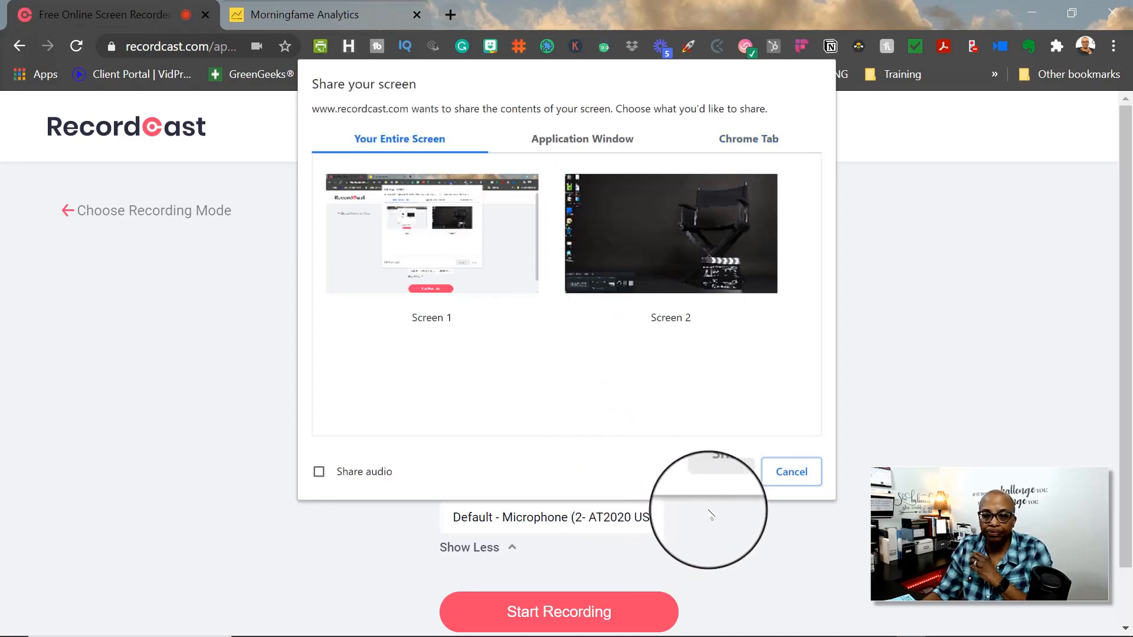
Step: Share the entire Screen 1 with audio to begin recording, and hide the screen-sharing notice
{"action": "left_click", "coordinate": [319, 472]}
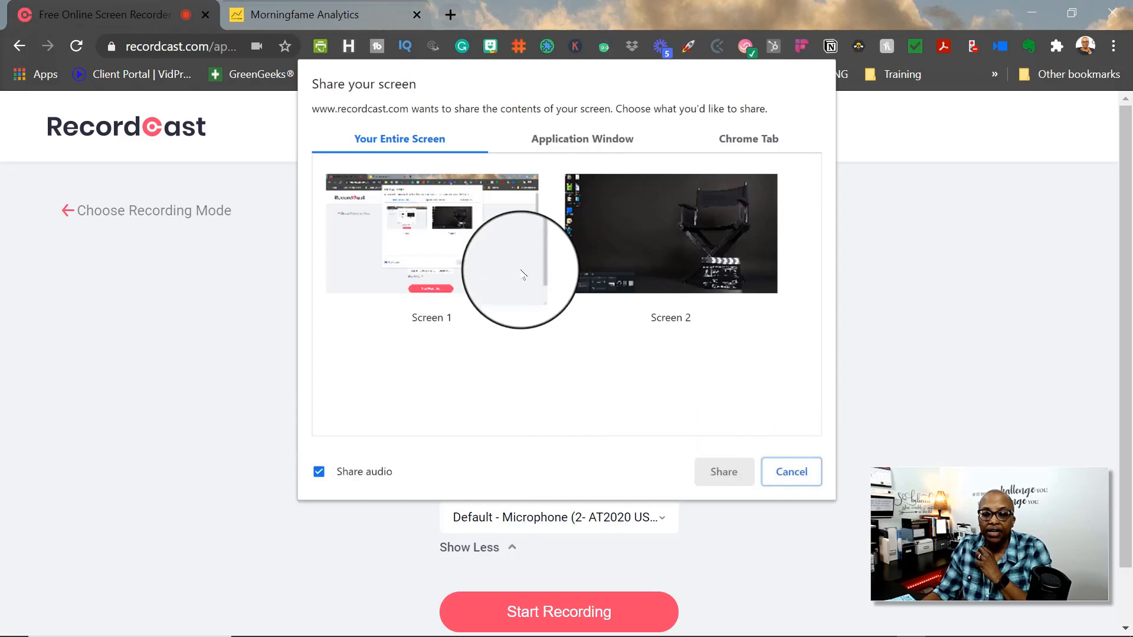
{"action": "left_click", "coordinate": [519, 210]}
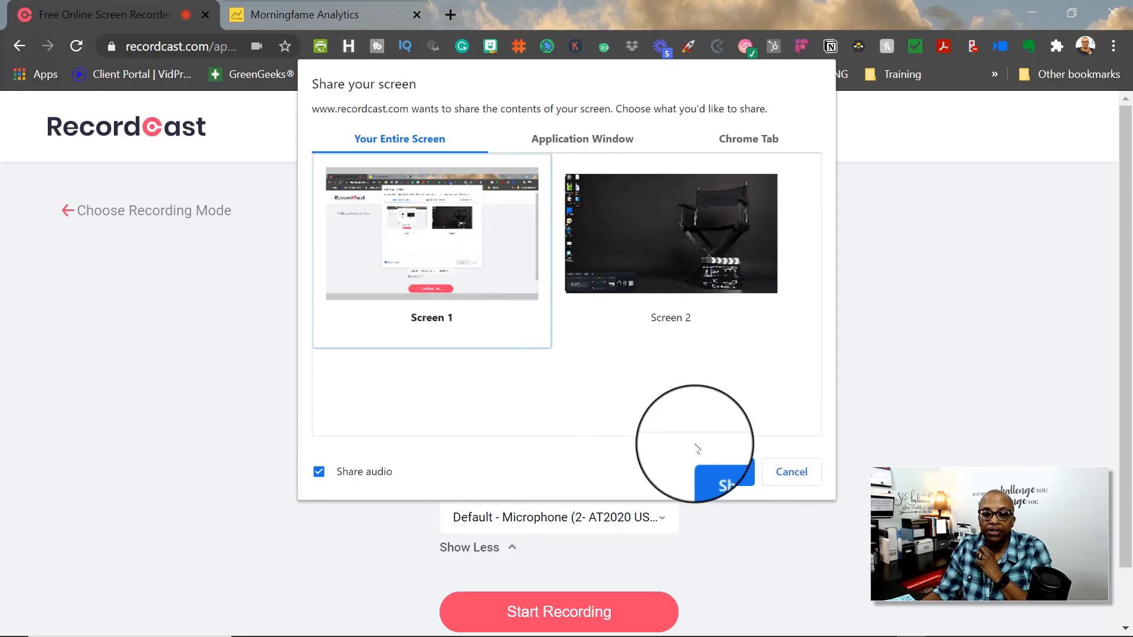
{"action": "left_click", "coordinate": [730, 479]}
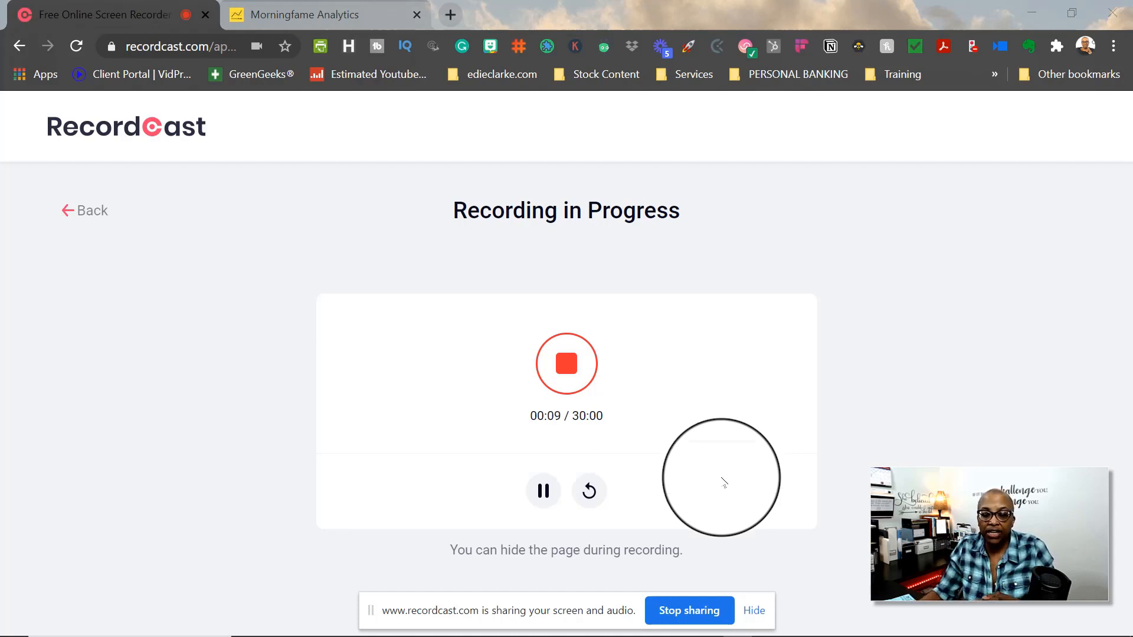
{"action": "left_click", "coordinate": [751, 613]}
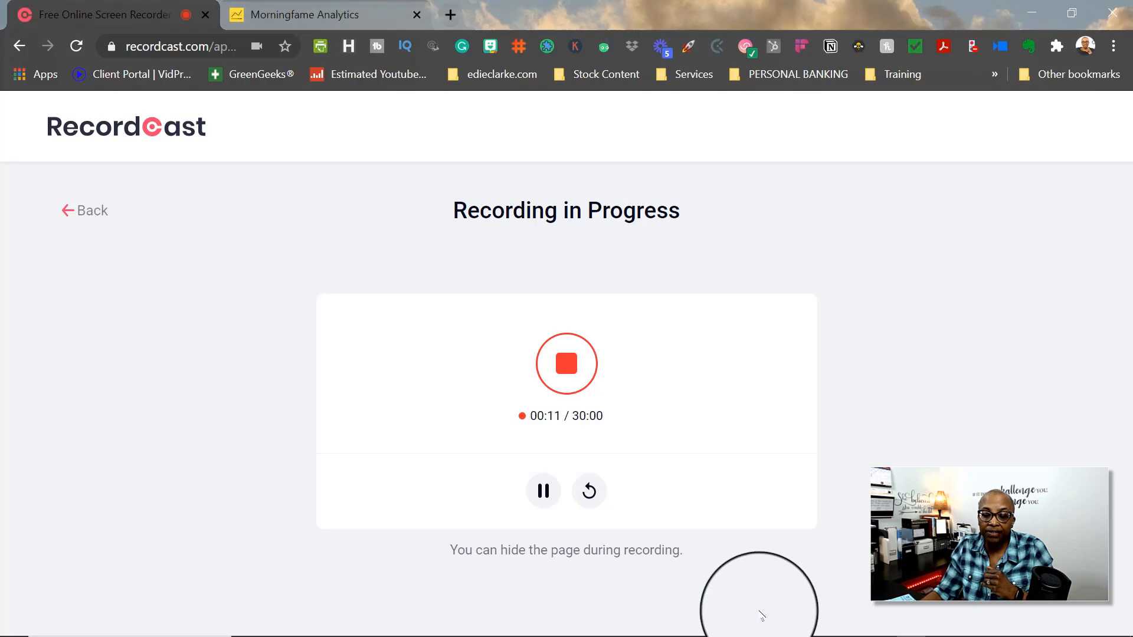
Step: Switch to Morningfame Analytics and look through the per-video view and like charts on the Velocity page
{"action": "left_click", "coordinate": [313, 16]}
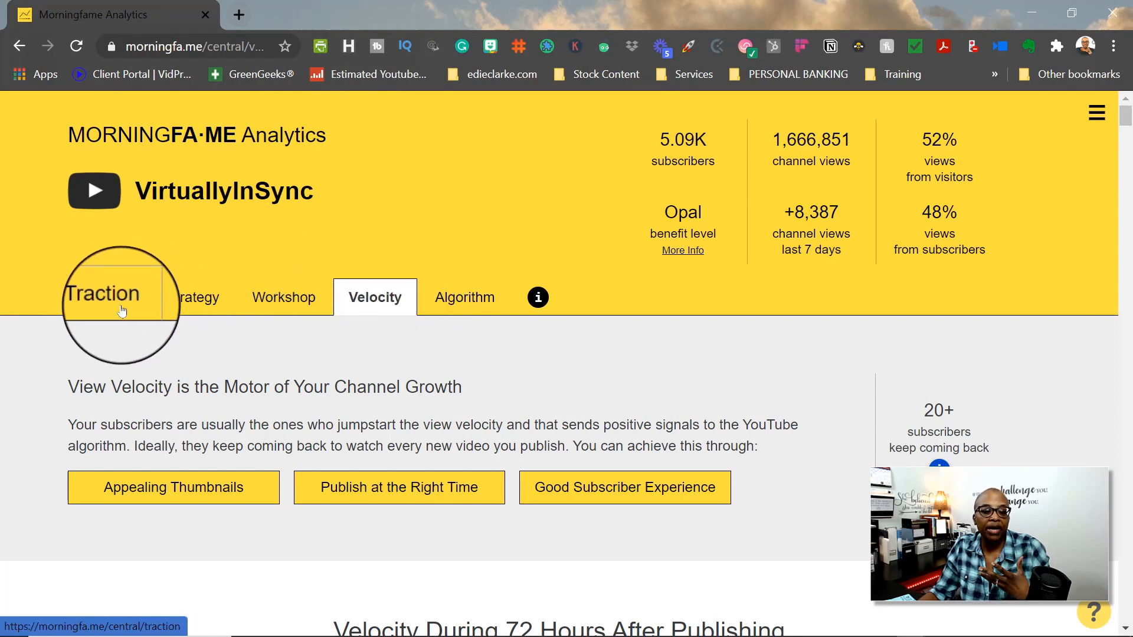
{"action": "scroll", "coordinate": [115, 304], "scroll_direction": "down", "scroll_amount": 5}
{"action": "scroll", "coordinate": [121, 310], "scroll_direction": "down", "scroll_amount": 4}
{"action": "scroll", "coordinate": [121, 309], "scroll_direction": "down", "scroll_amount": 15}
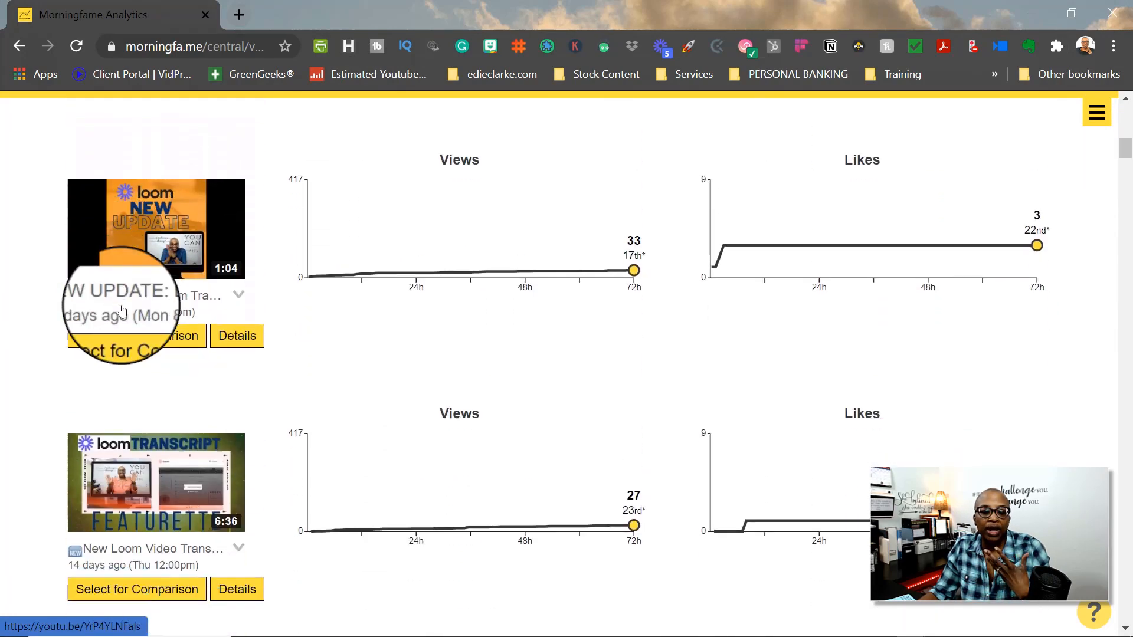
{"action": "scroll", "coordinate": [125, 312], "scroll_direction": "down", "scroll_amount": 5}
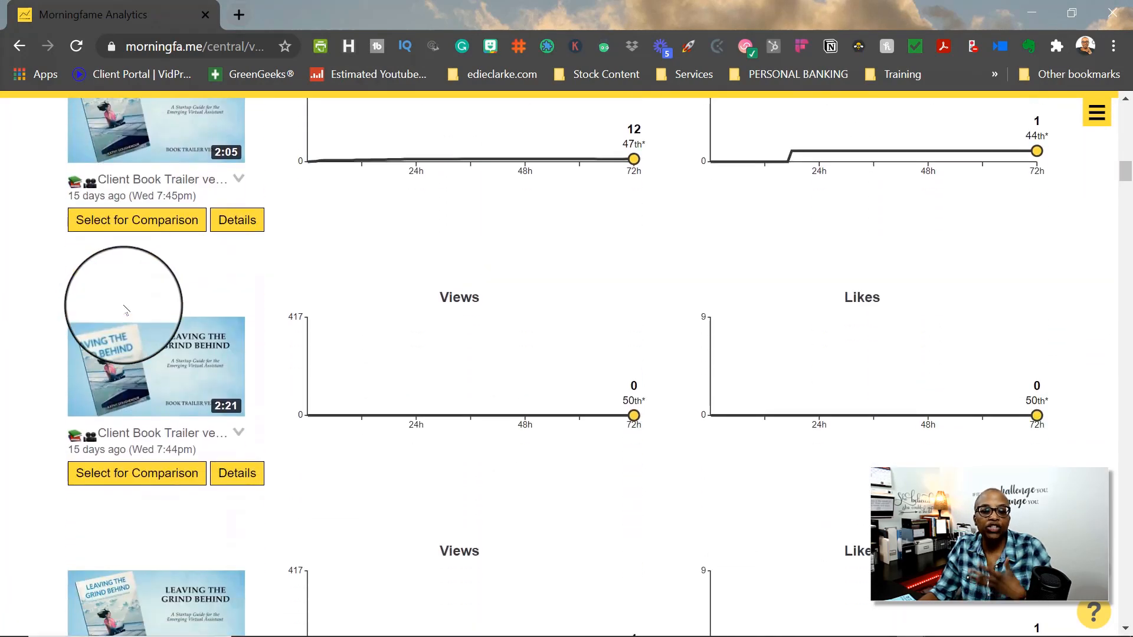
{"action": "scroll", "coordinate": [233, 323], "scroll_direction": "up", "scroll_amount": 9}
{"action": "scroll", "coordinate": [233, 323], "scroll_direction": "up", "scroll_amount": 12}
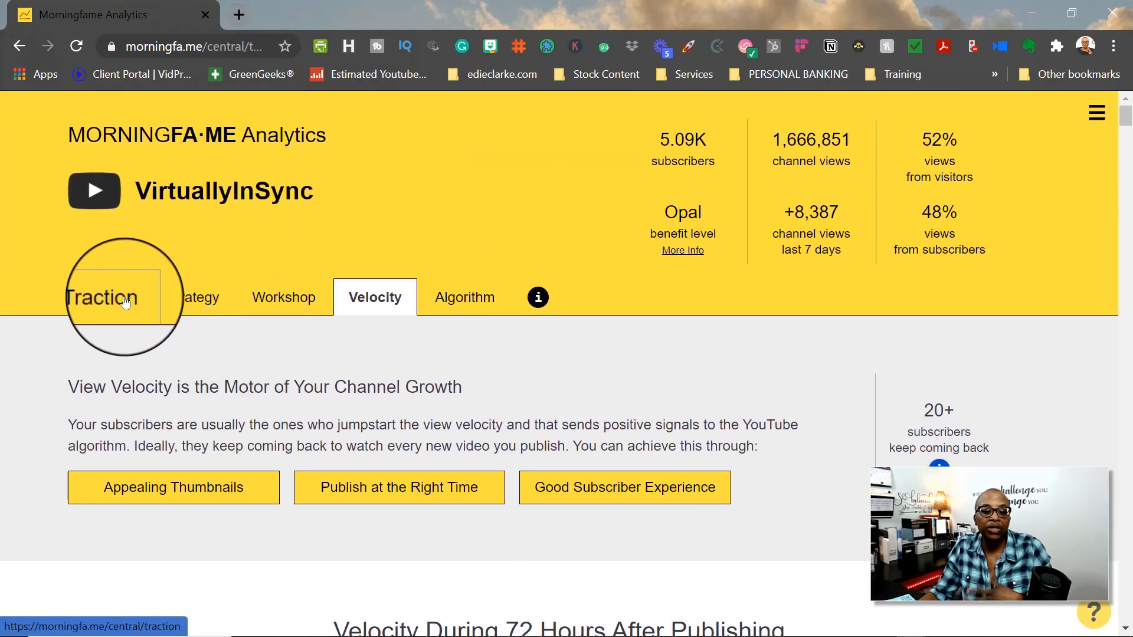
Step: Show the channel's Traction report, and open a new blank browser tab
{"action": "left_click", "coordinate": [125, 301]}
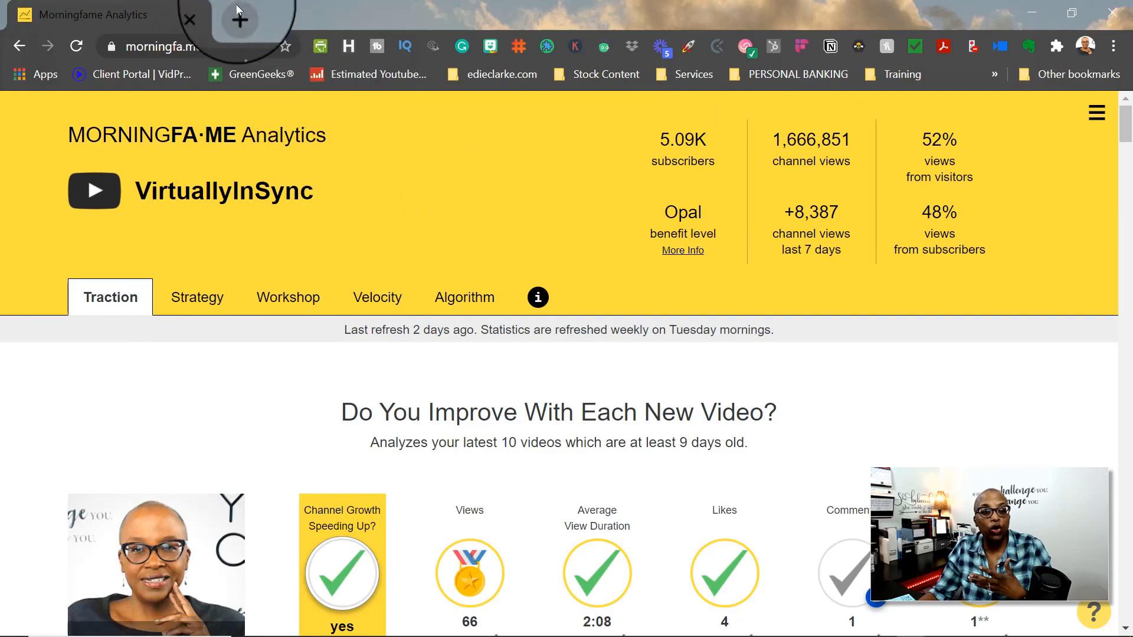
{"action": "left_click", "coordinate": [237, 8]}
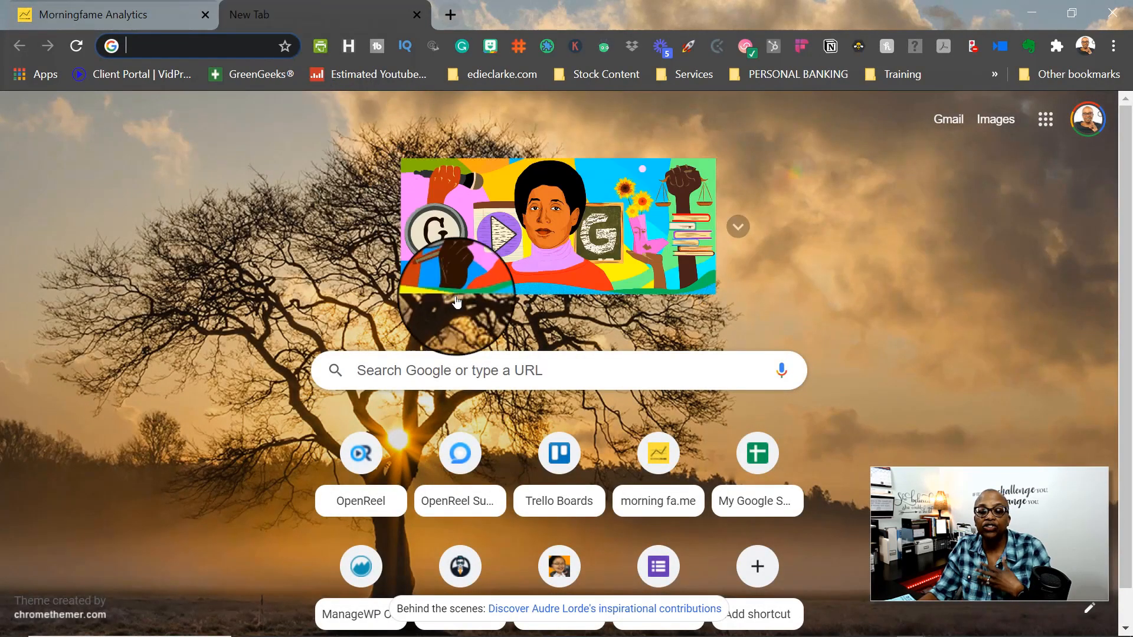
Step: Open the Trello boards page in the blank tab, and return to the Morningfame Analytics page
{"action": "left_click", "coordinate": [559, 453]}
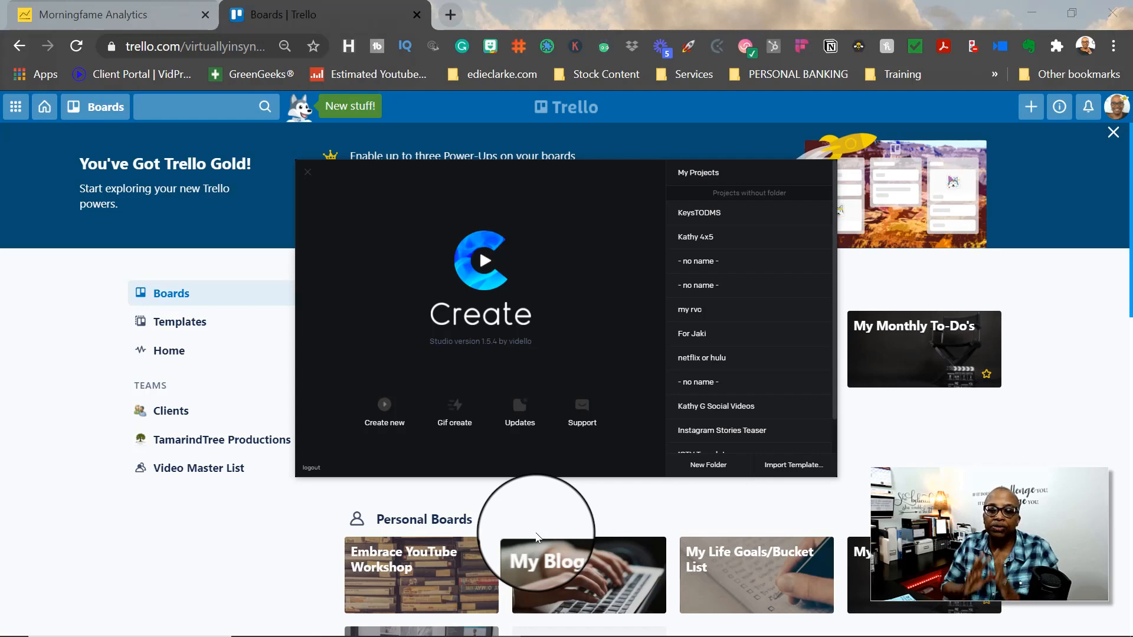
{"action": "left_click", "coordinate": [134, 7]}
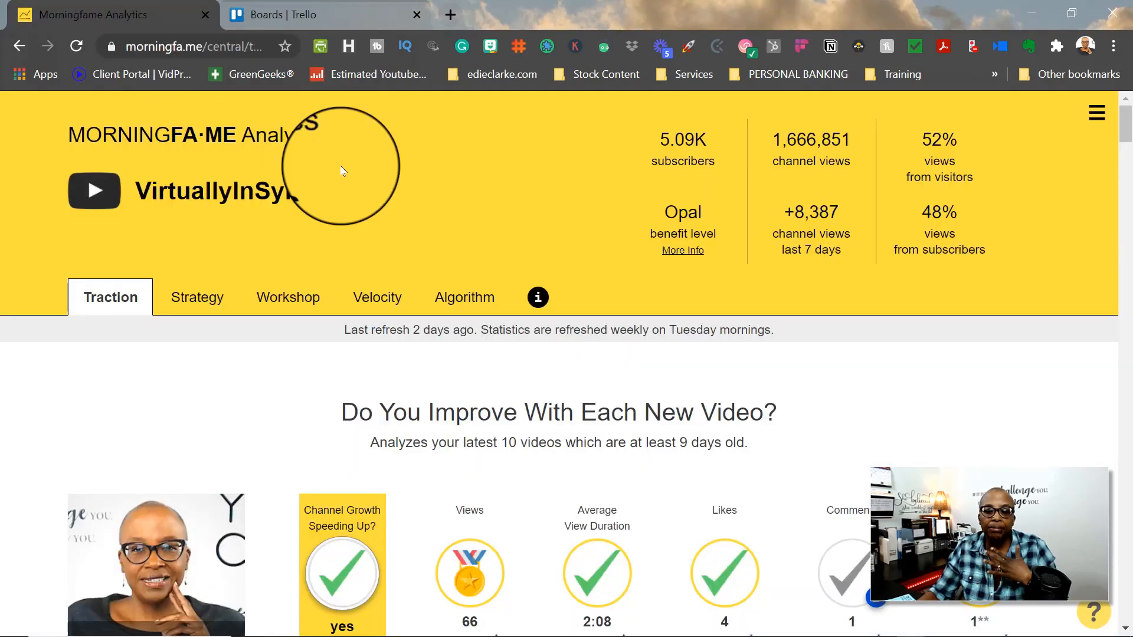
Step: Switch back to the RecordCast recording window, and bring the screen-sharing notice up above the Recording in Progress heading
{"action": "mouse_move", "coordinate": [725, 636]}
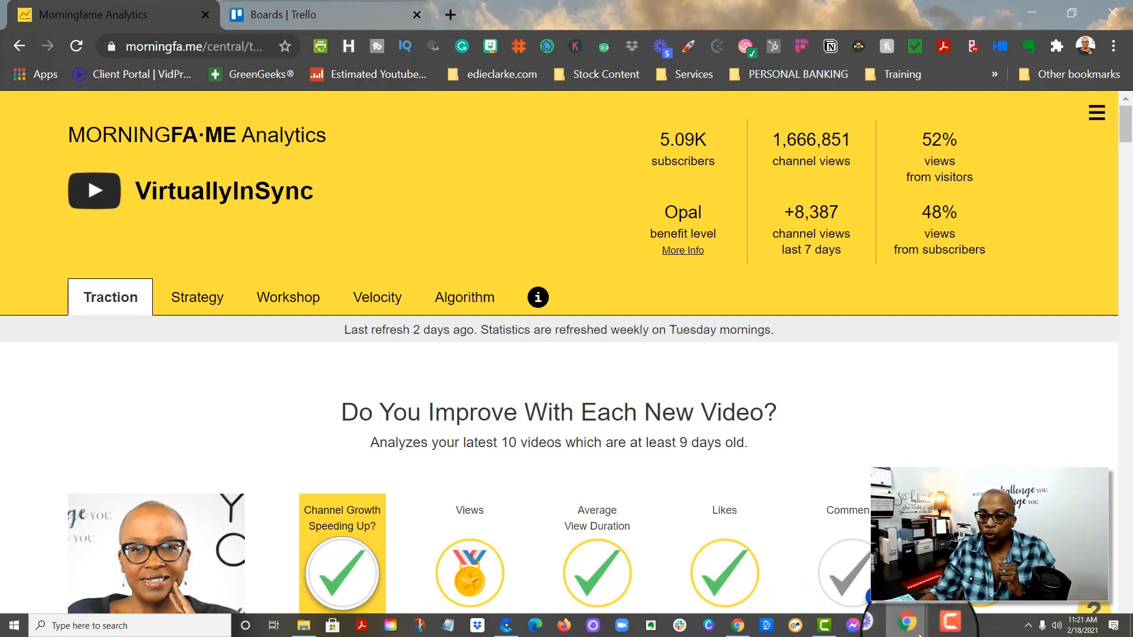
{"action": "mouse_move", "coordinate": [912, 628]}
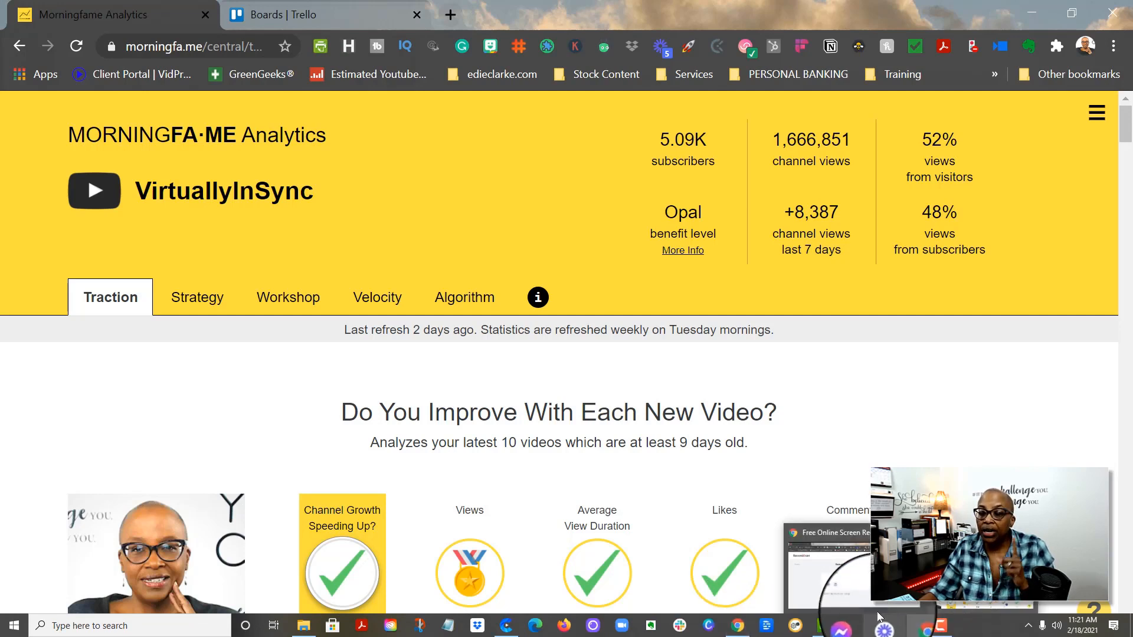
{"action": "left_click", "coordinate": [793, 533]}
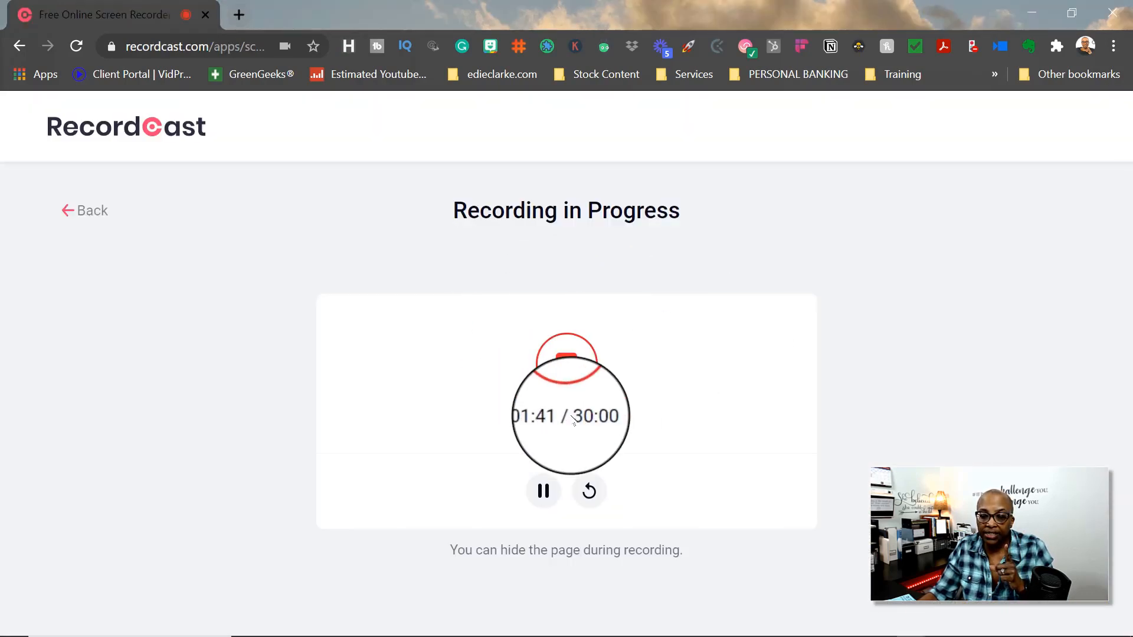
{"action": "mouse_move", "coordinate": [761, 635]}
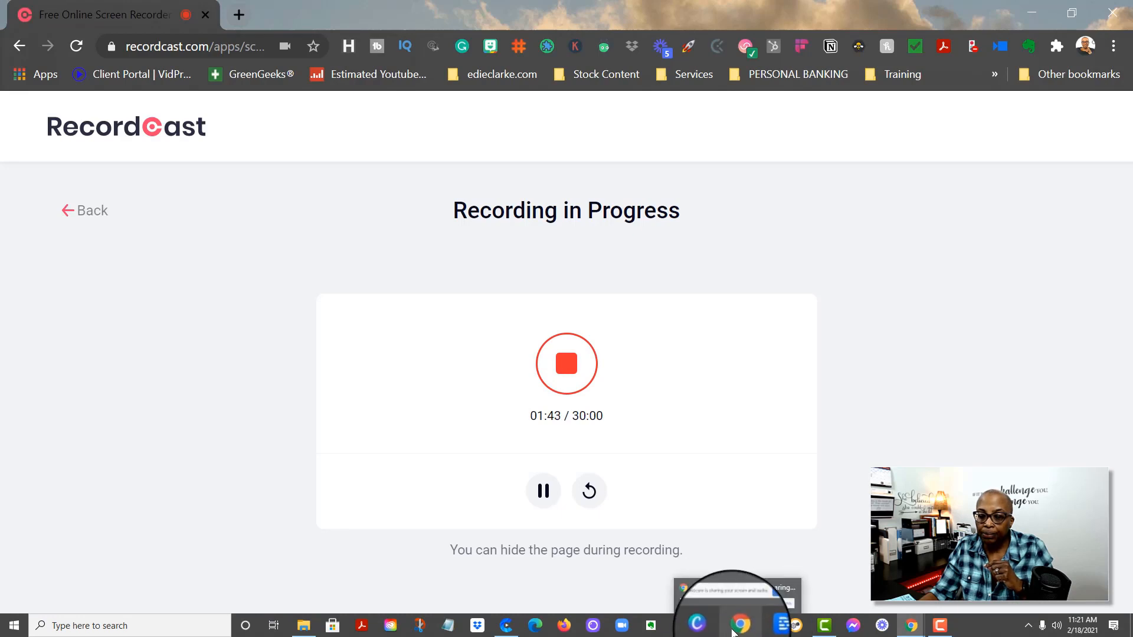
{"action": "left_click", "coordinate": [722, 590]}
{"action": "left_click_drag", "start_coordinate": [615, 603], "coordinate": [752, 187]}
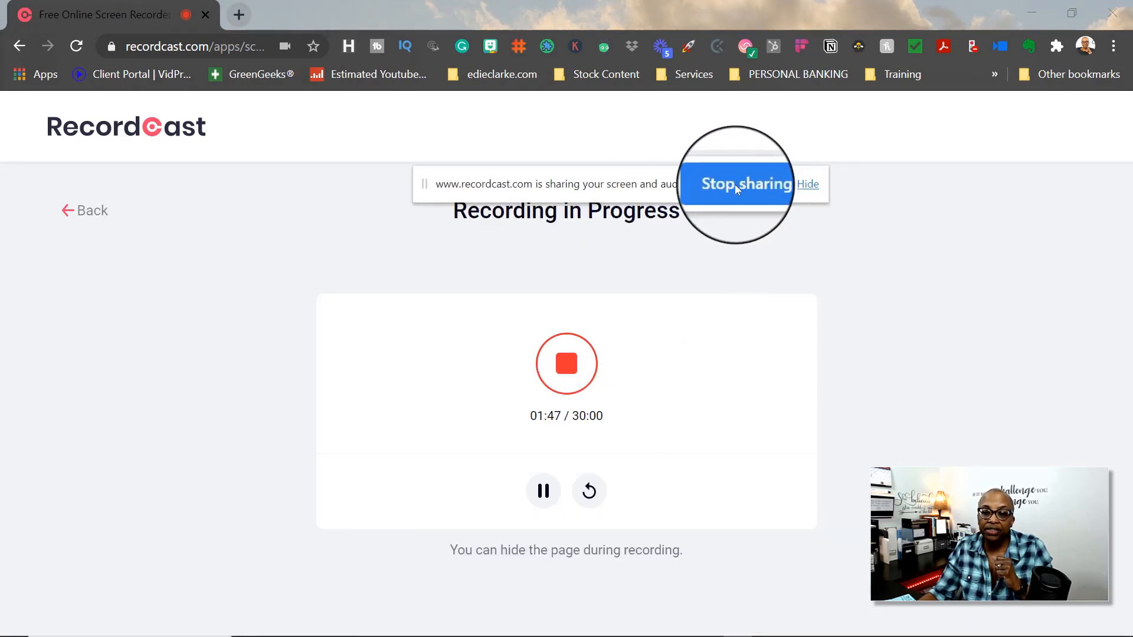
Step: Stop the recording and look over the page for downloading or editing the recorded video
{"action": "left_click", "coordinate": [568, 366]}
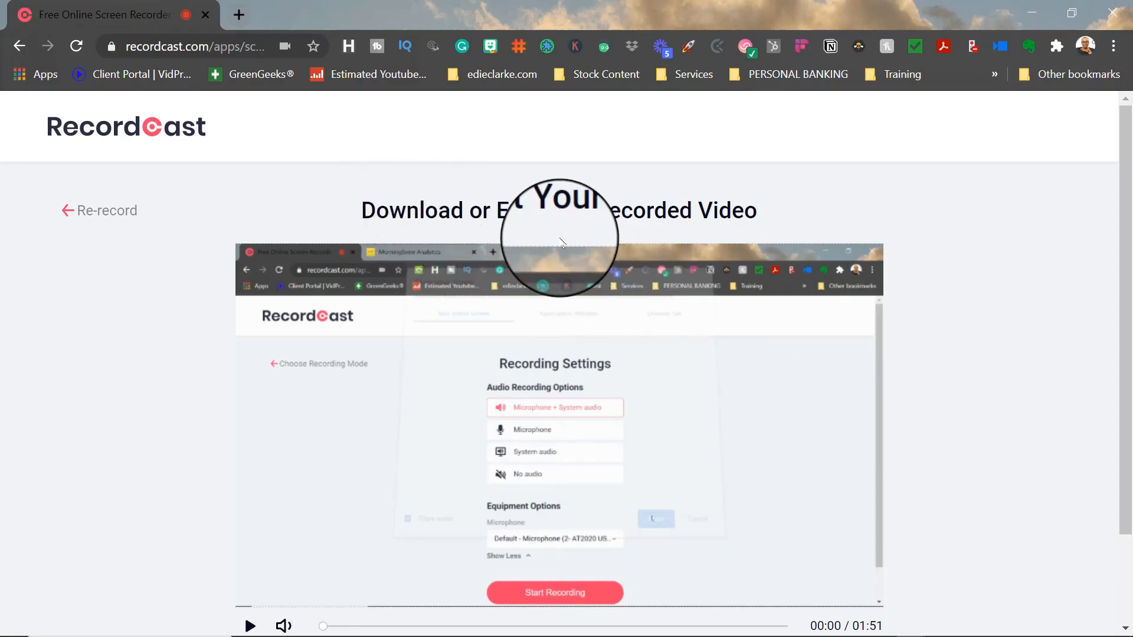
{"action": "scroll", "coordinate": [960, 338], "scroll_direction": "down", "scroll_amount": 2}
{"action": "scroll", "coordinate": [959, 339], "scroll_direction": "up", "scroll_amount": 2}
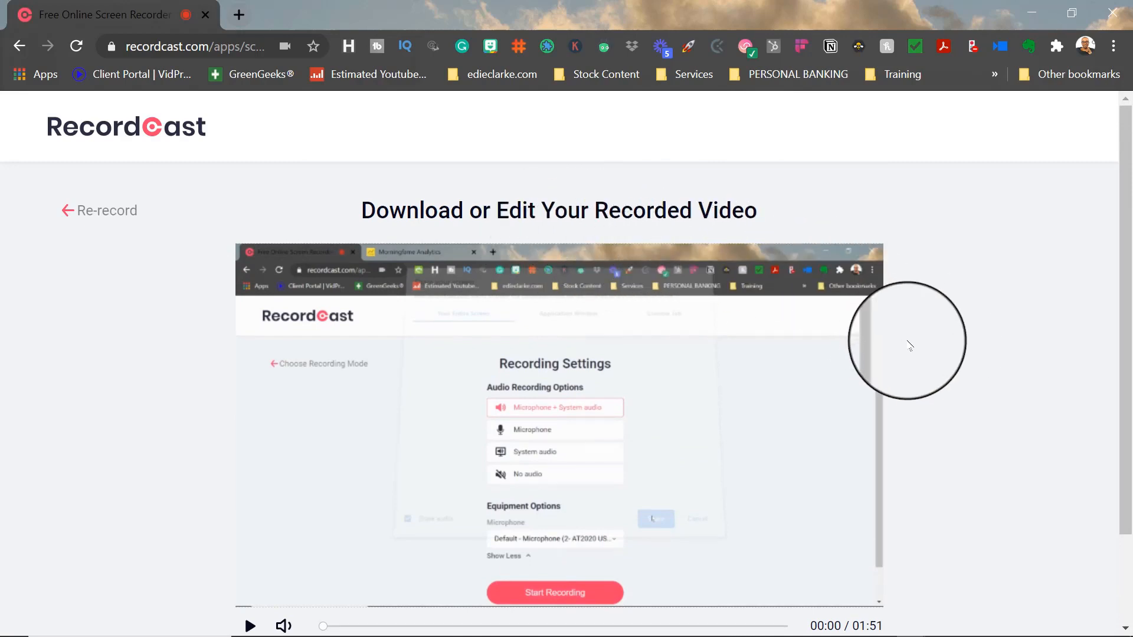
{"action": "scroll", "coordinate": [920, 354], "scroll_direction": "down", "scroll_amount": 2}
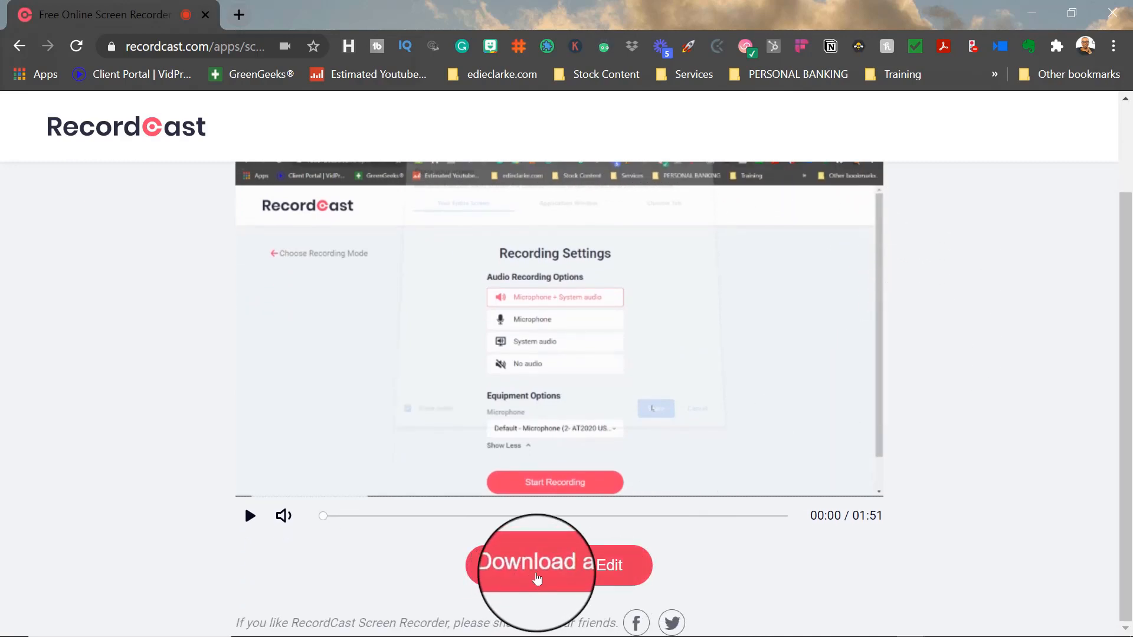
Step: Download the recording to the Desktop as a WEBM file with its suggested name and open it in the editor
{"action": "left_click", "coordinate": [537, 578]}
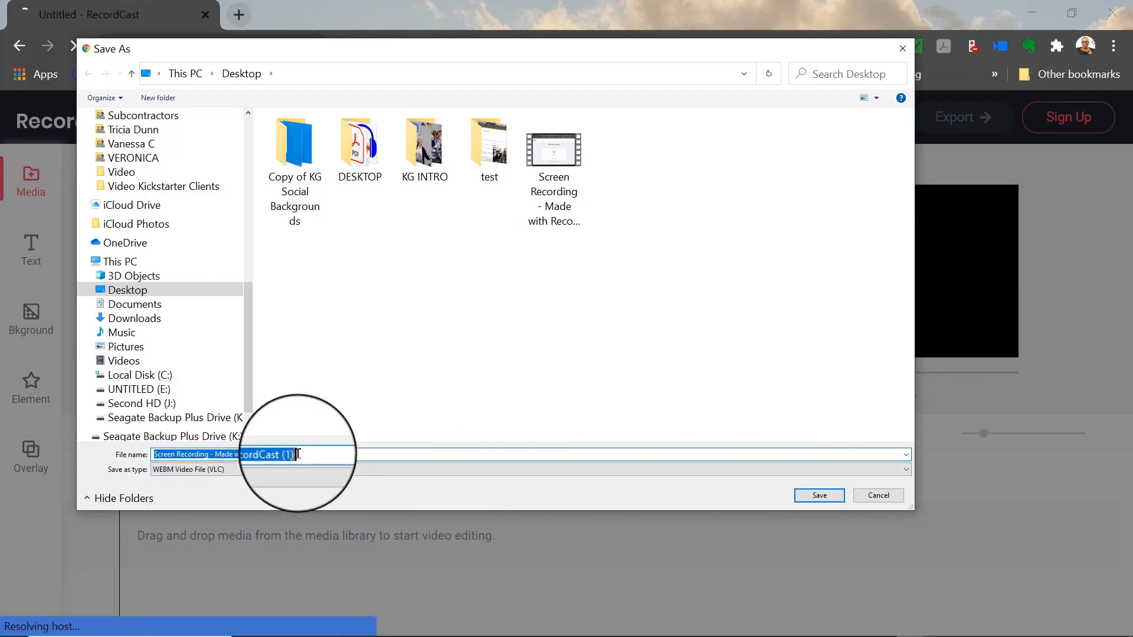
{"action": "left_click", "coordinate": [819, 495]}
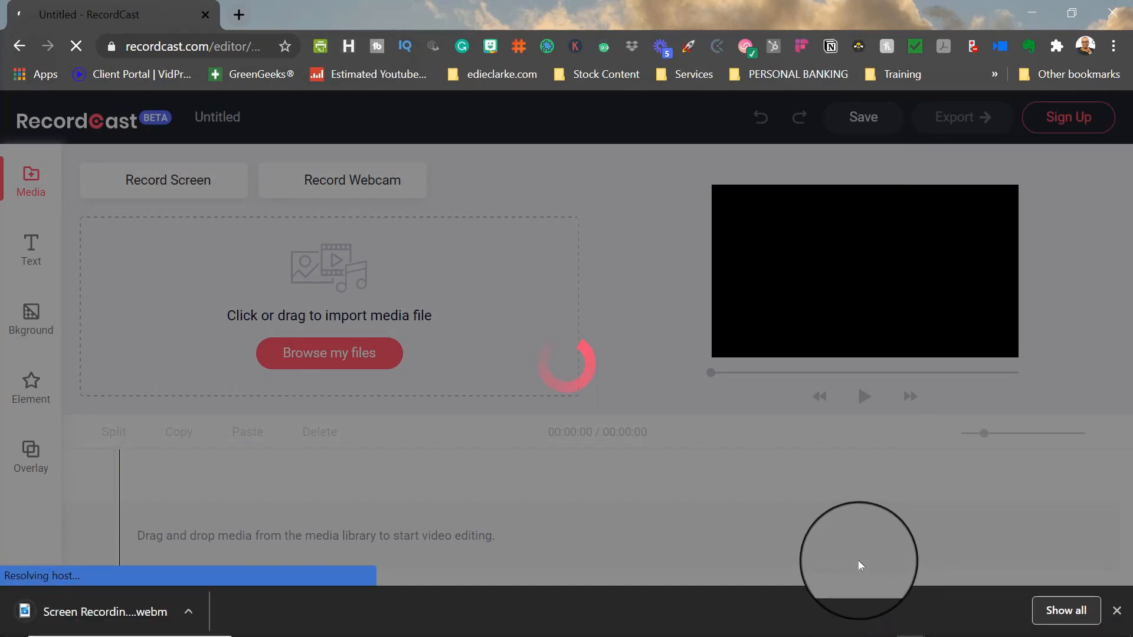
{"action": "left_click", "coordinate": [1118, 610]}
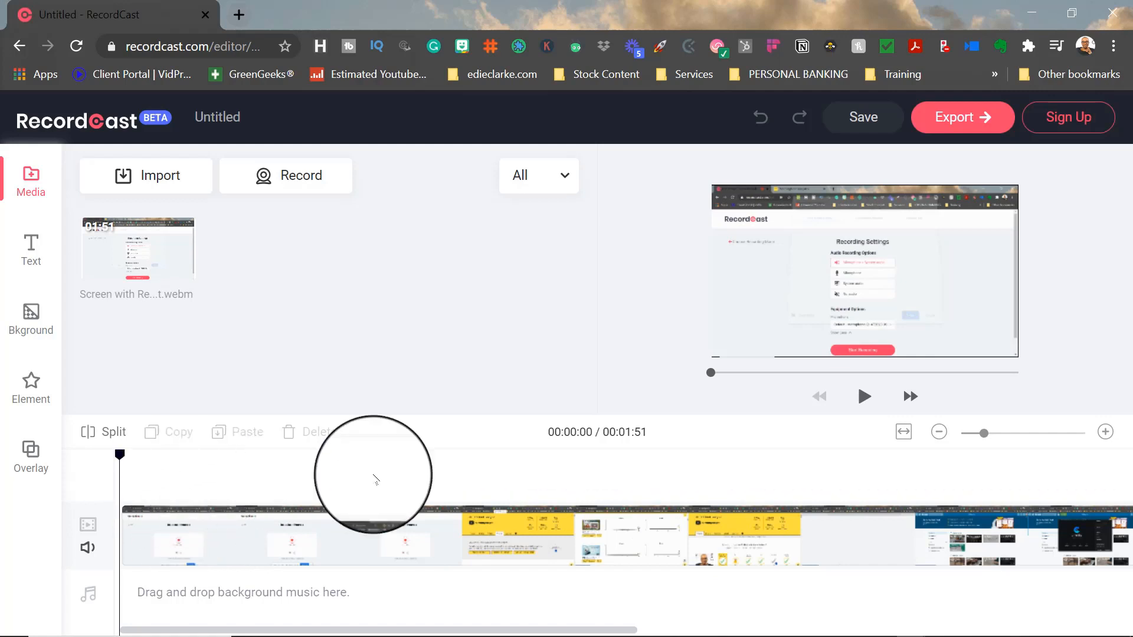
Step: Preview the first second of the recording, and scrub the timeline to 00:00:16
{"action": "left_click", "coordinate": [865, 397]}
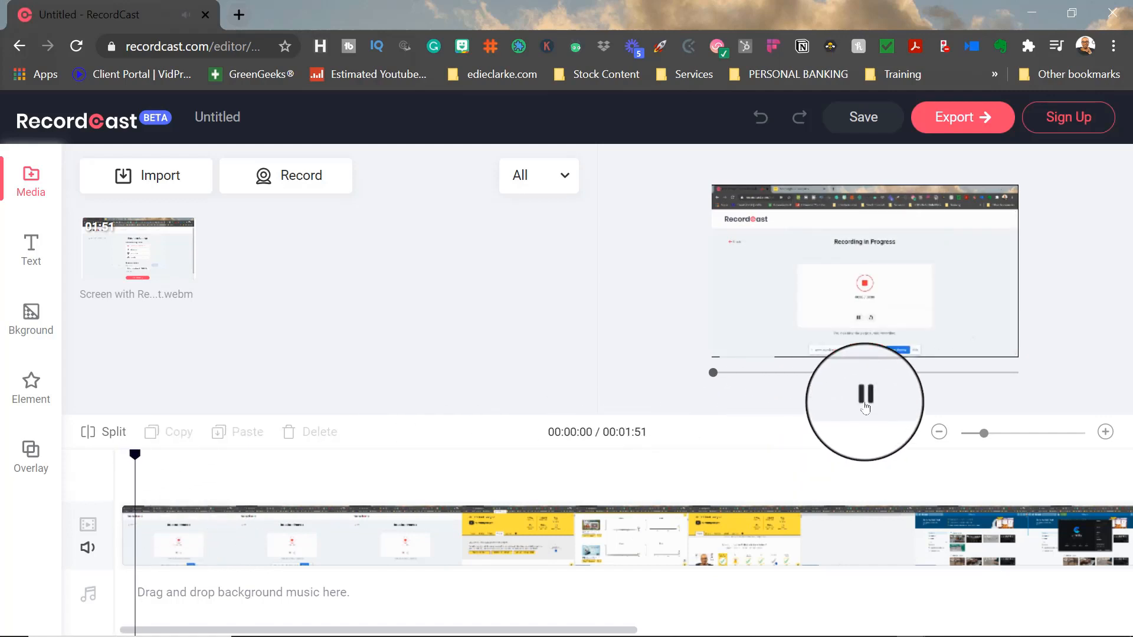
{"action": "left_click", "coordinate": [865, 405]}
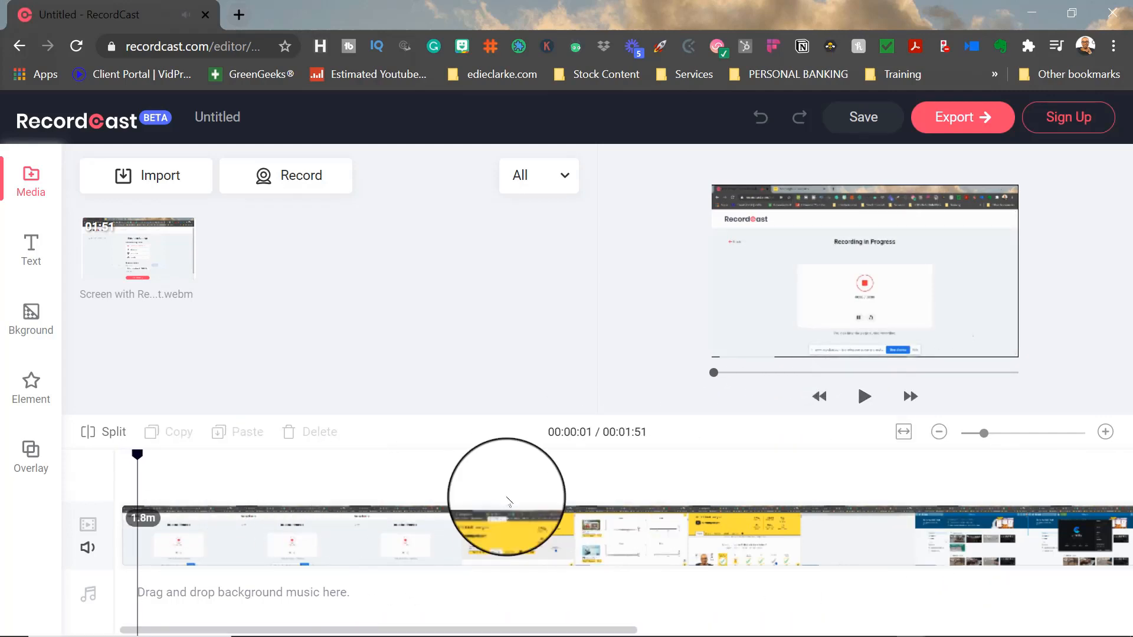
{"action": "left_click_drag", "start_coordinate": [139, 456], "coordinate": [413, 469]}
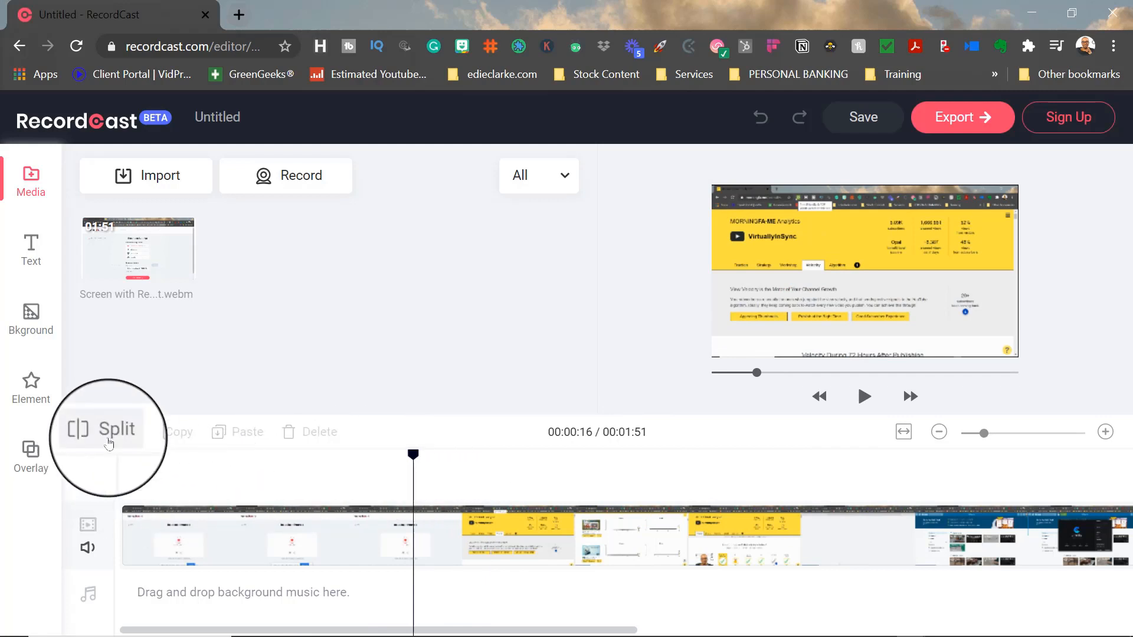
Step: Split the screen recording at 00:00:07 and select its first segment on the timeline
{"action": "left_click", "coordinate": [252, 519]}
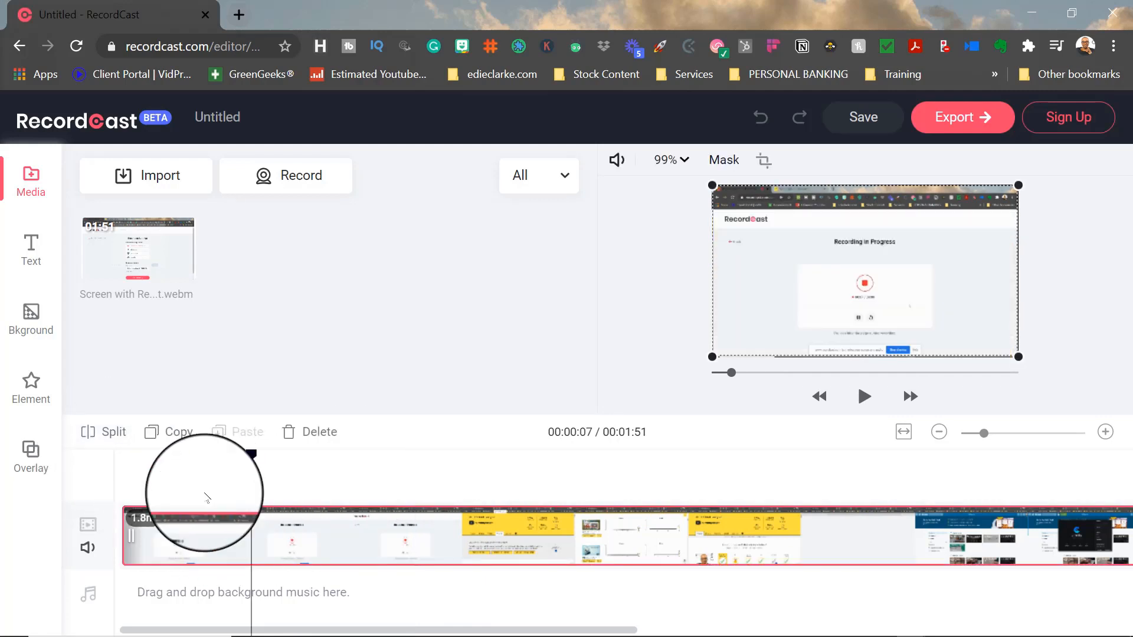
{"action": "left_click", "coordinate": [106, 435]}
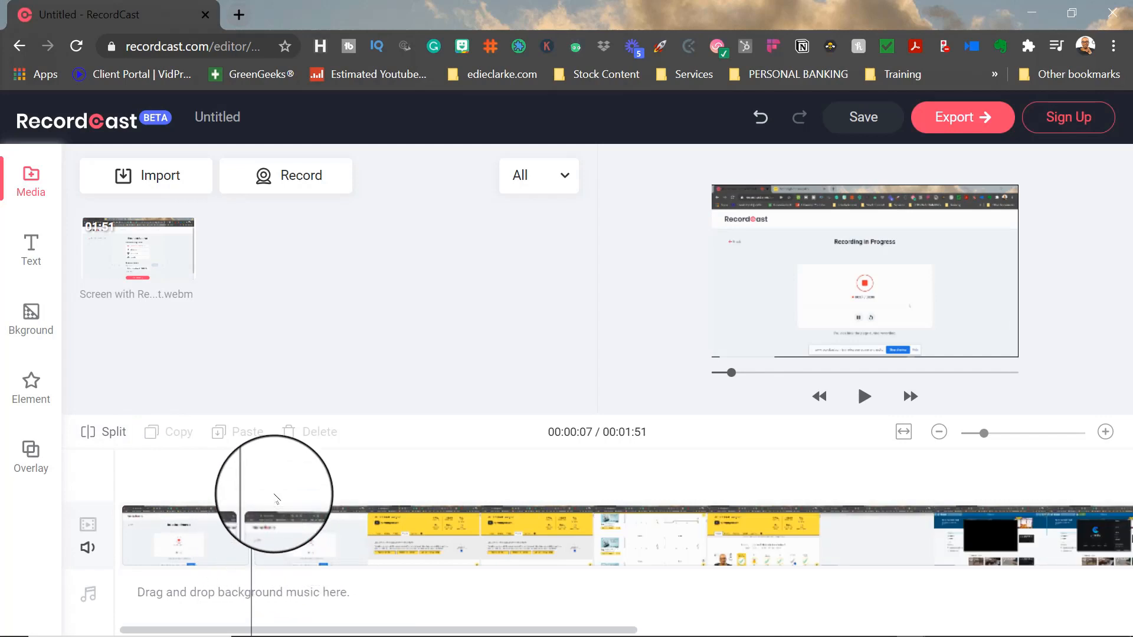
{"action": "left_click", "coordinate": [183, 534]}
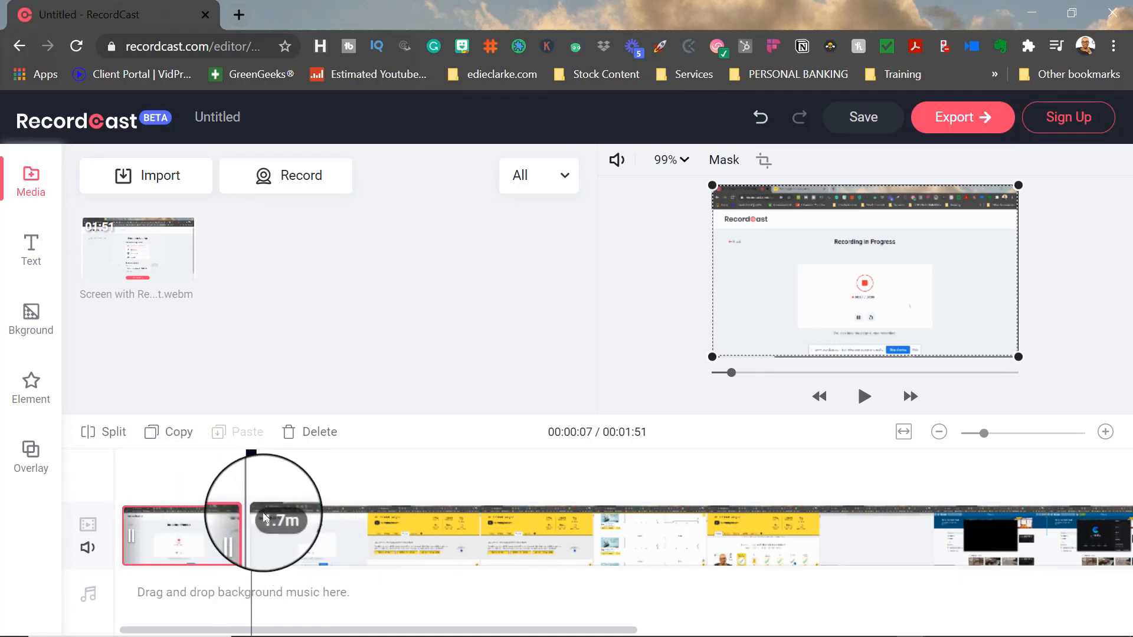
Step: Import the woman video-chatting and worried woman with tablet clips from the b-roll for Ice Breakers folder, and dismiss the save reminder
{"action": "left_click", "coordinate": [158, 179]}
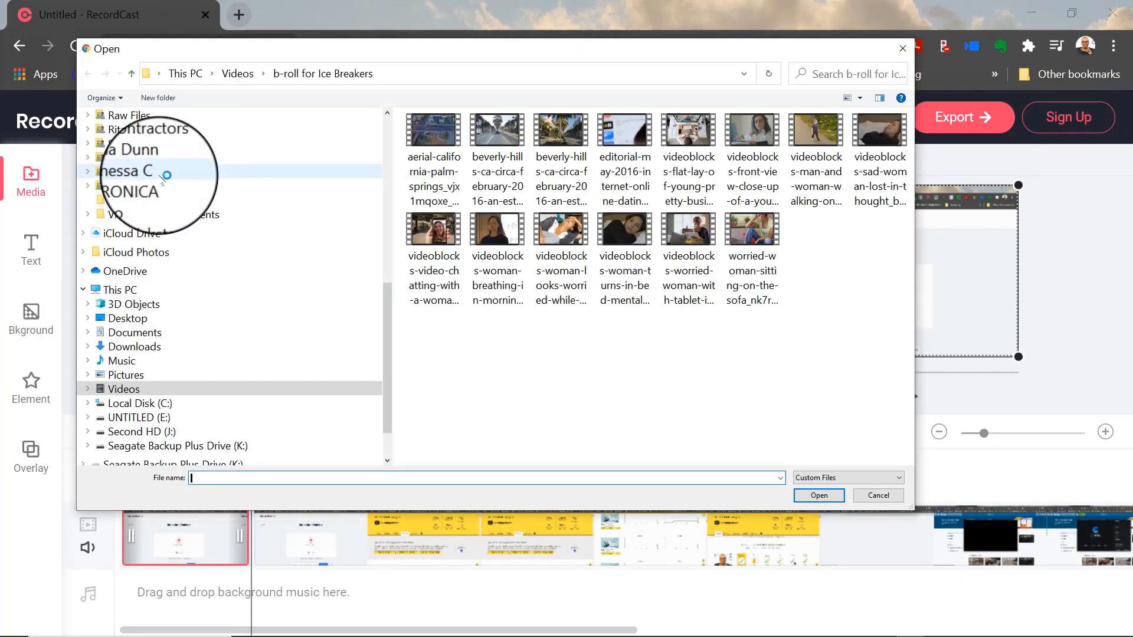
{"action": "left_click", "coordinate": [445, 246]}
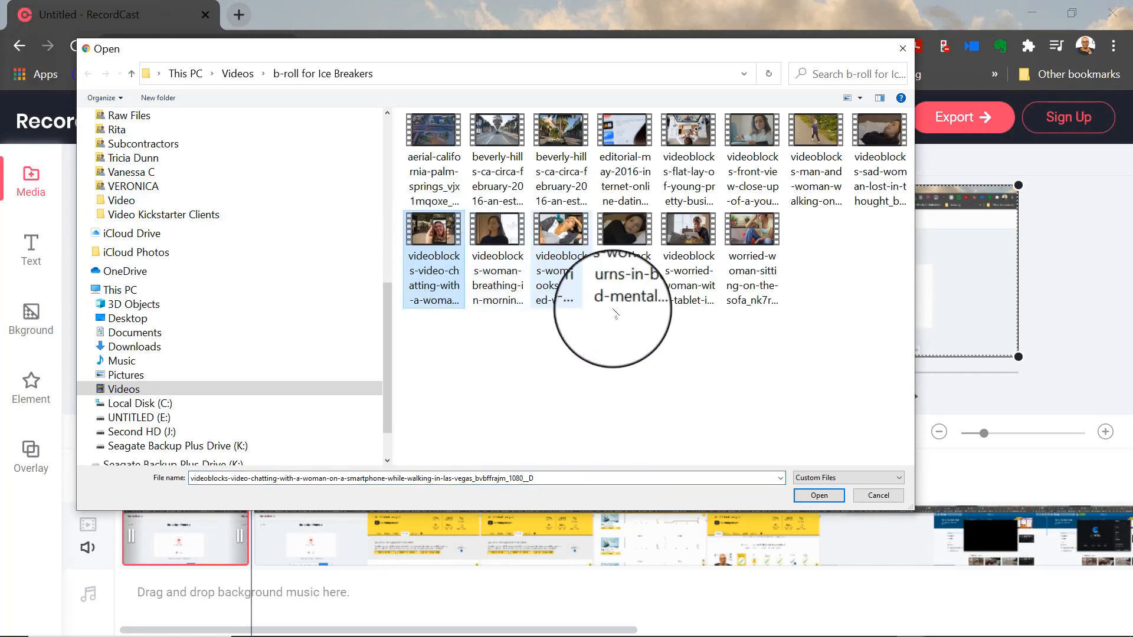
{"action": "left_click", "coordinate": [703, 300], "text": "ctrl"}
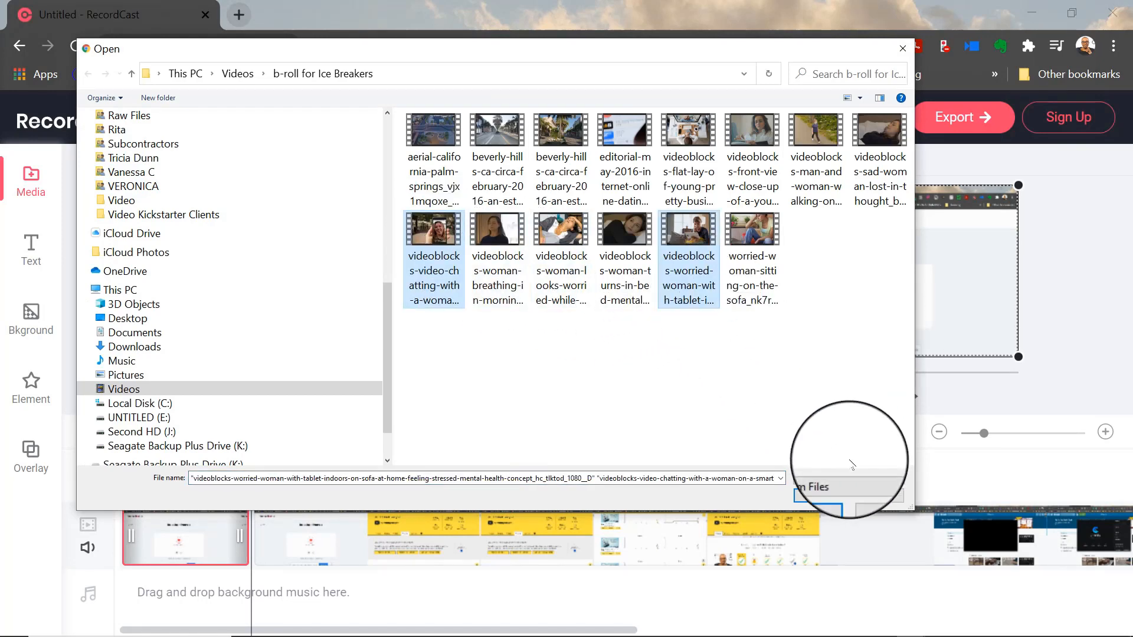
{"action": "left_click", "coordinate": [819, 496]}
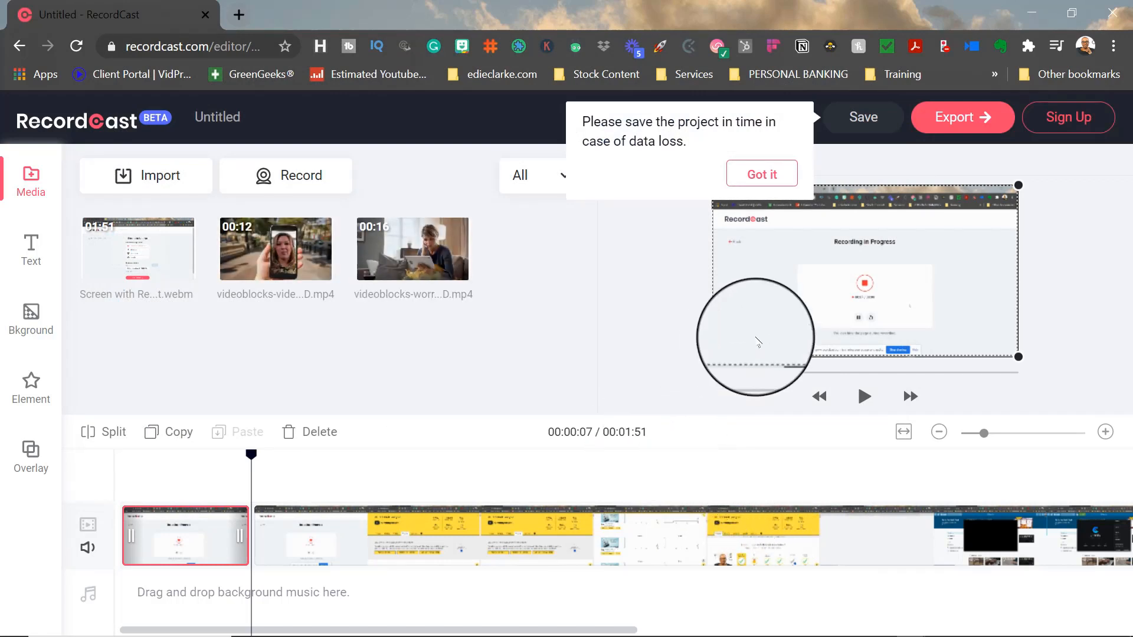
{"action": "left_click", "coordinate": [756, 176]}
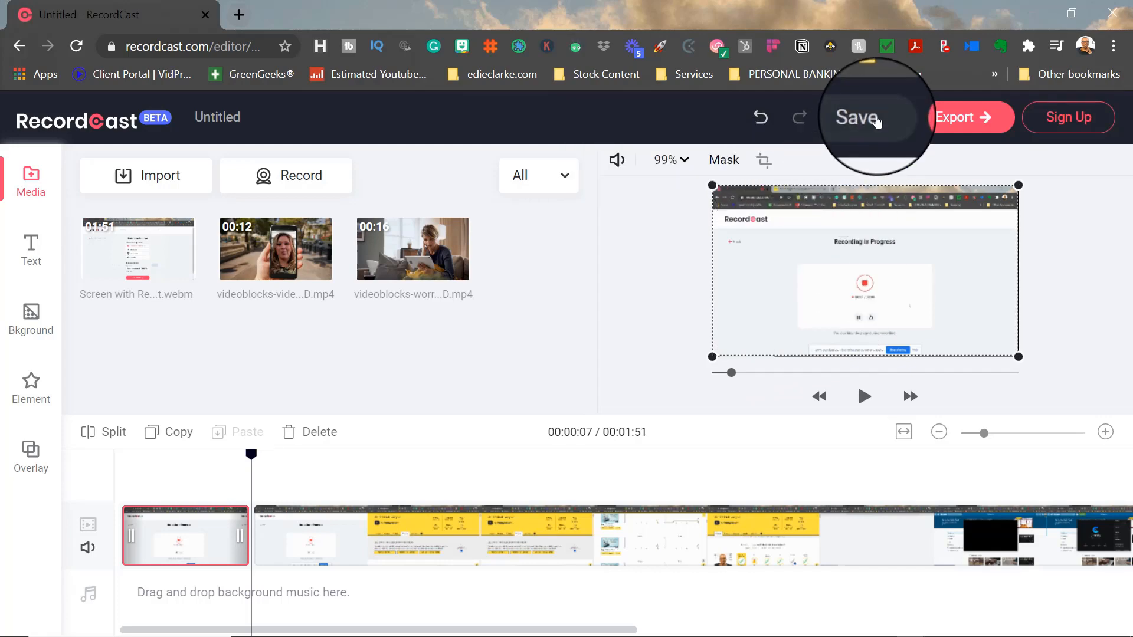
Step: Save the project by logging in to RecordCast with an existing Google account
{"action": "left_click", "coordinate": [863, 121]}
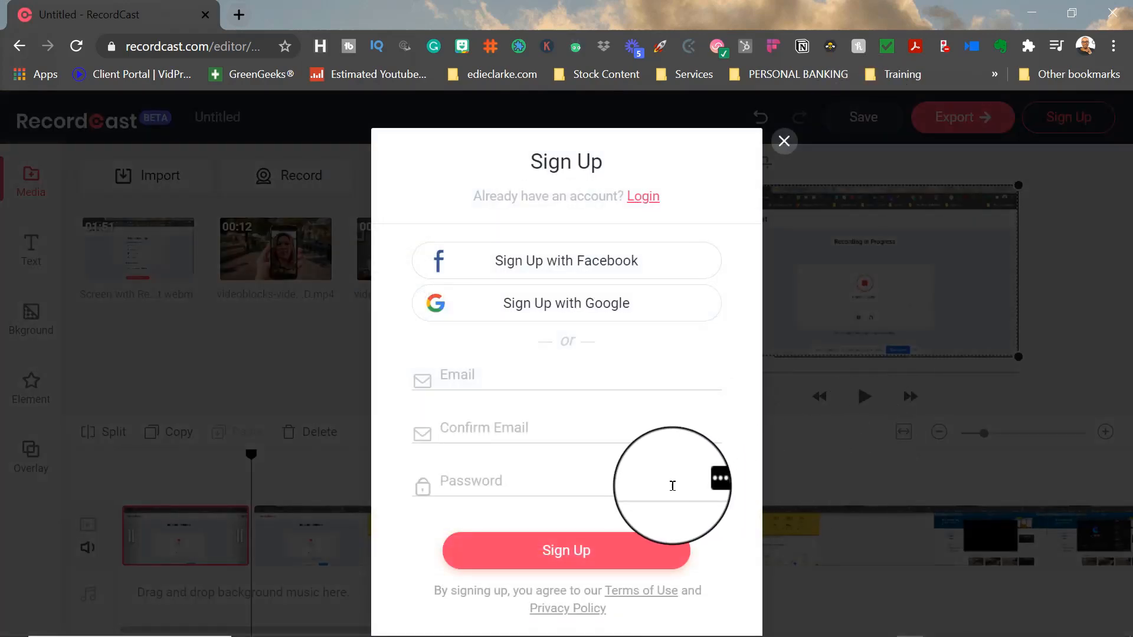
{"action": "left_click", "coordinate": [645, 197]}
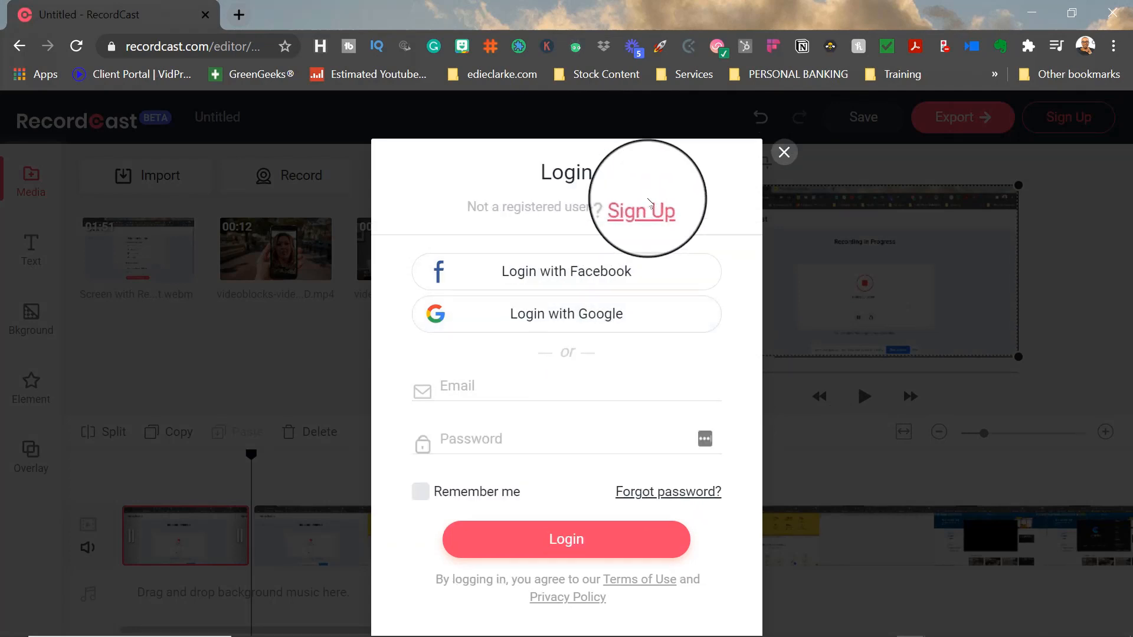
{"action": "left_click", "coordinate": [605, 324]}
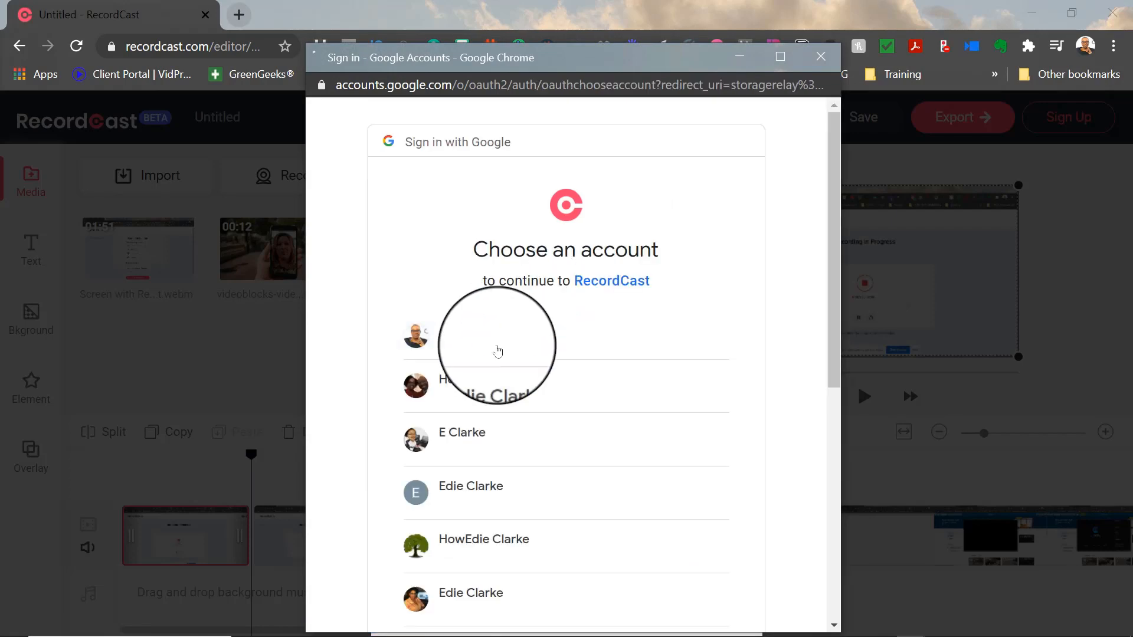
{"action": "left_click", "coordinate": [498, 347]}
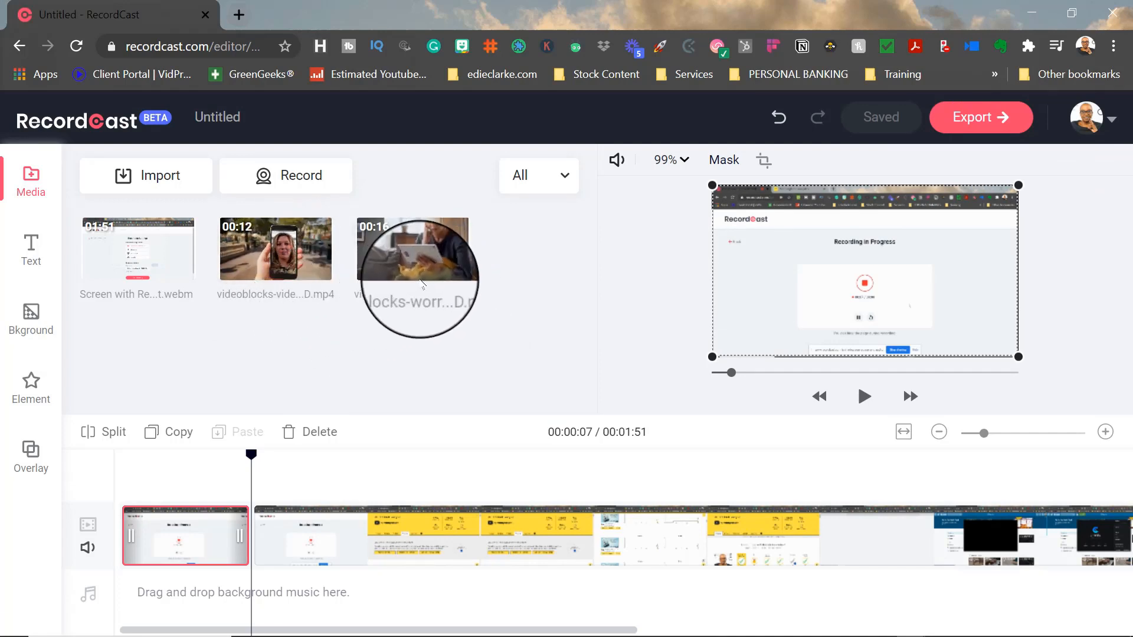
Step: Insert the 12-second video-chatting clip after the recording's first segment, and trim its end to 6.7 seconds
{"action": "mouse_move", "coordinate": [425, 277]}
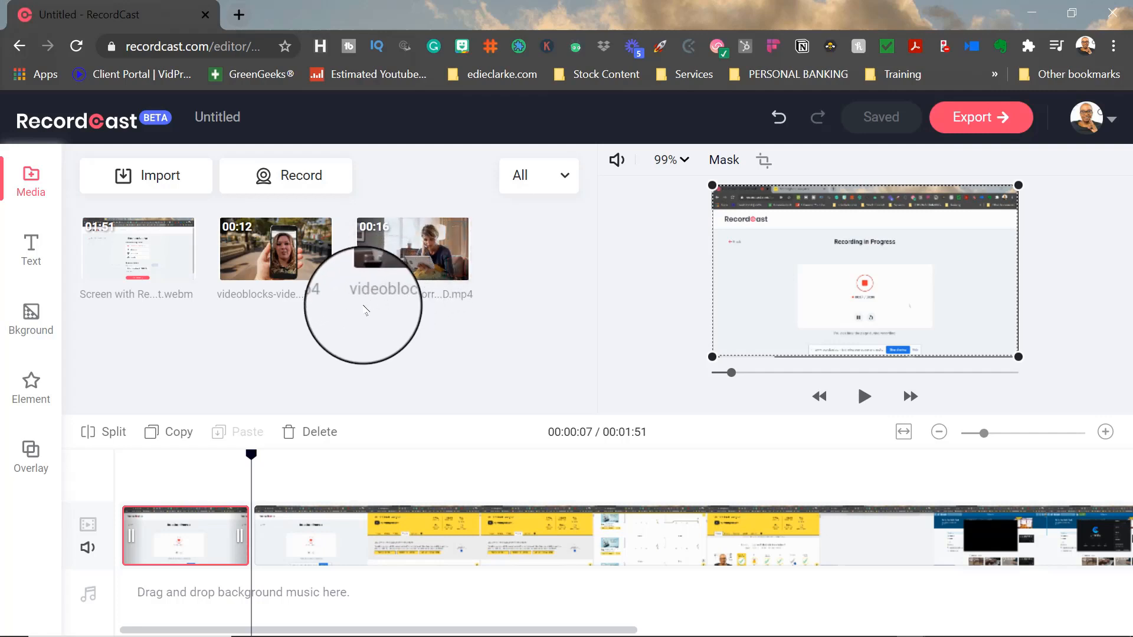
{"action": "mouse_move", "coordinate": [277, 259]}
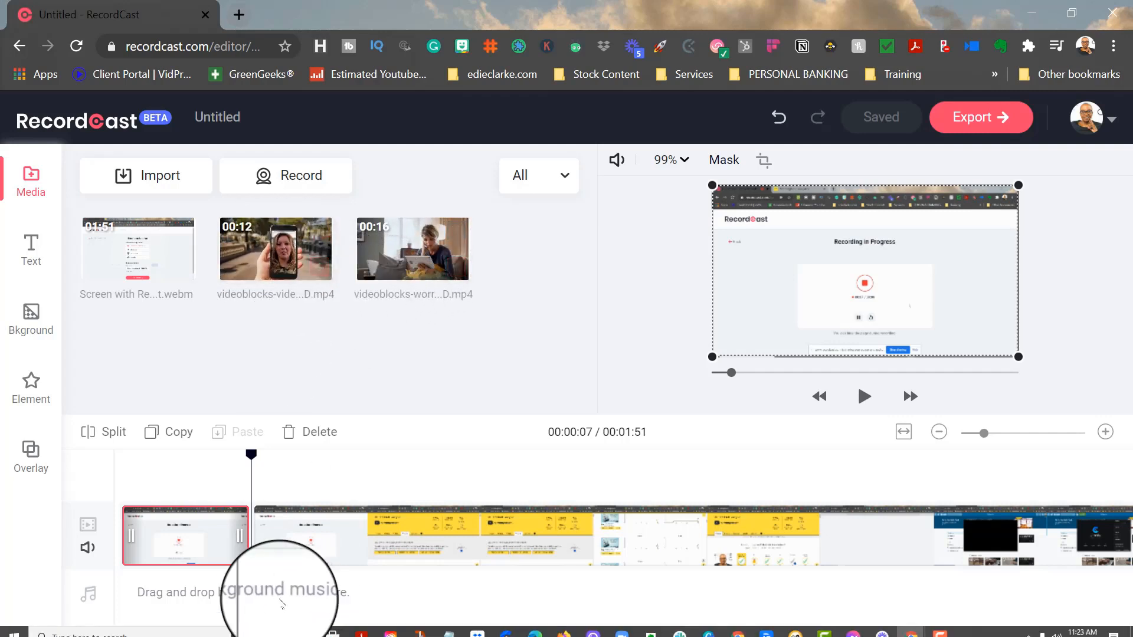
{"action": "left_click_drag", "start_coordinate": [285, 259], "coordinate": [253, 528]}
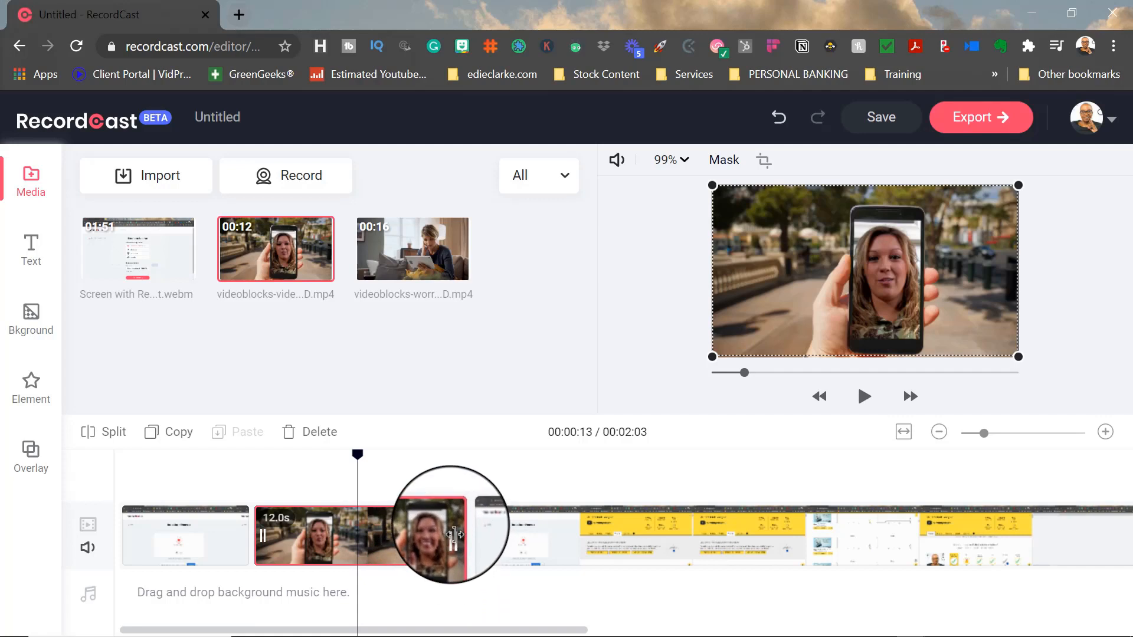
{"action": "left_click_drag", "start_coordinate": [457, 554], "coordinate": [359, 538]}
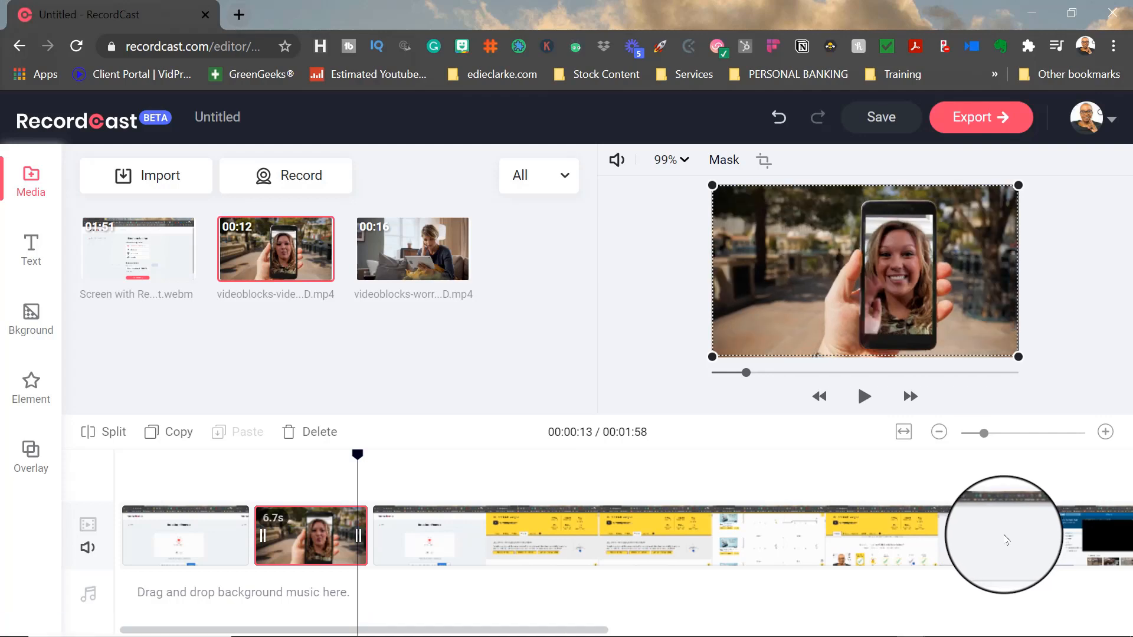
Step: Split the recording at 00:00:37 and insert the 16-second worried-woman clip at the cut
{"action": "left_click", "coordinate": [774, 540]}
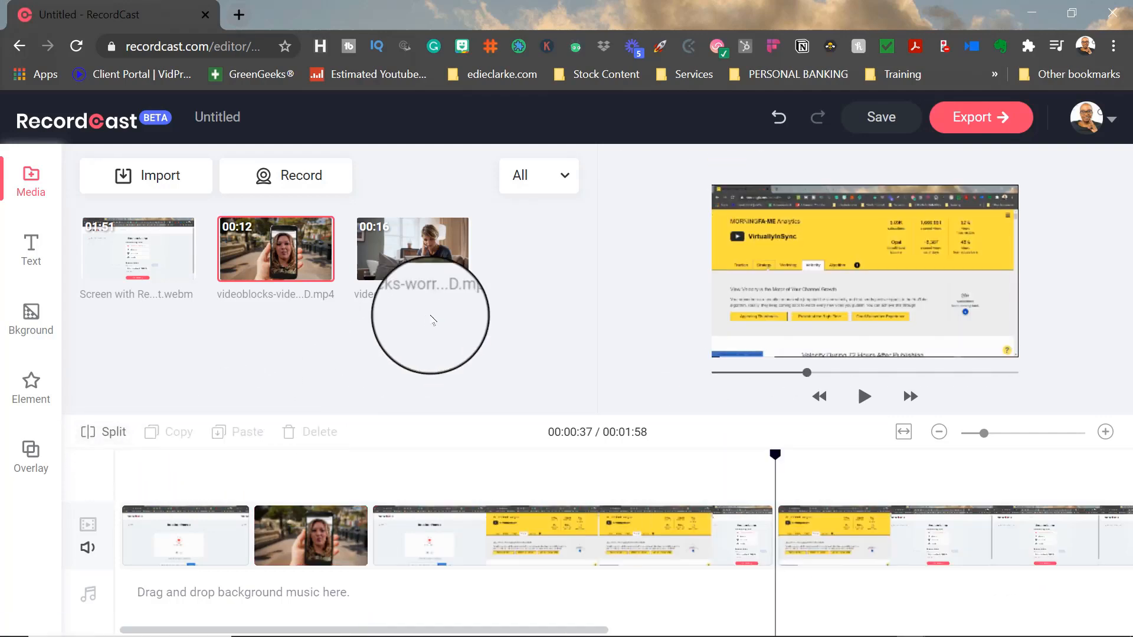
{"action": "left_click_drag", "start_coordinate": [450, 230], "coordinate": [780, 543]}
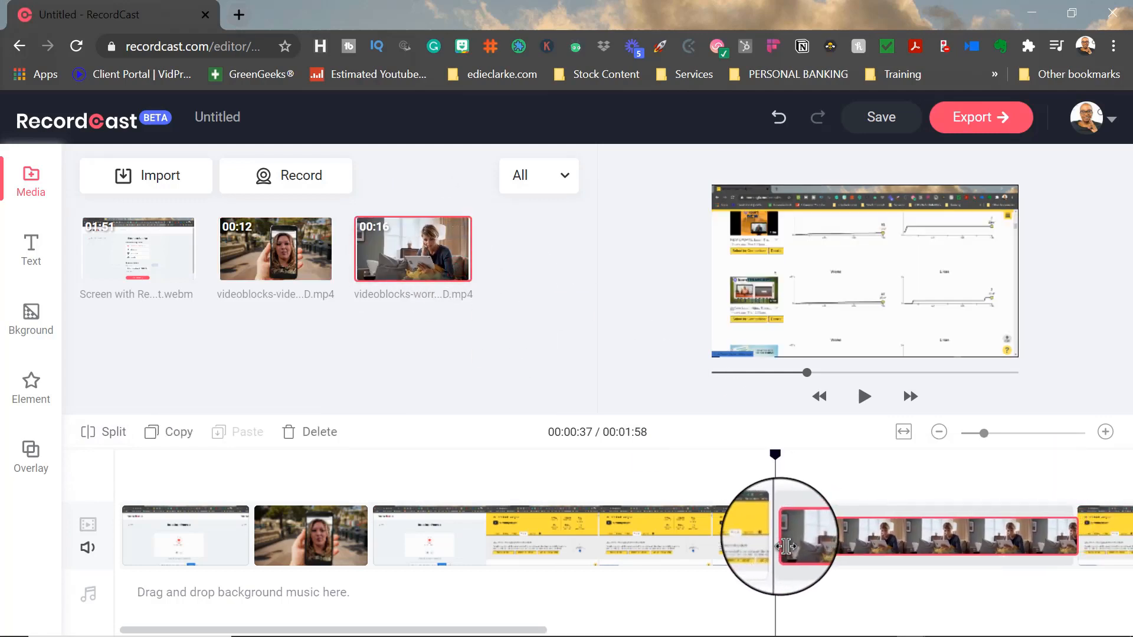
Step: Trim both ends of the inserted worried-woman clip to leave about 5 seconds
{"action": "left_click", "coordinate": [925, 541]}
{"action": "left_click_drag", "start_coordinate": [1069, 542], "coordinate": [938, 542]}
{"action": "left_click_drag", "start_coordinate": [789, 543], "coordinate": [847, 541]}
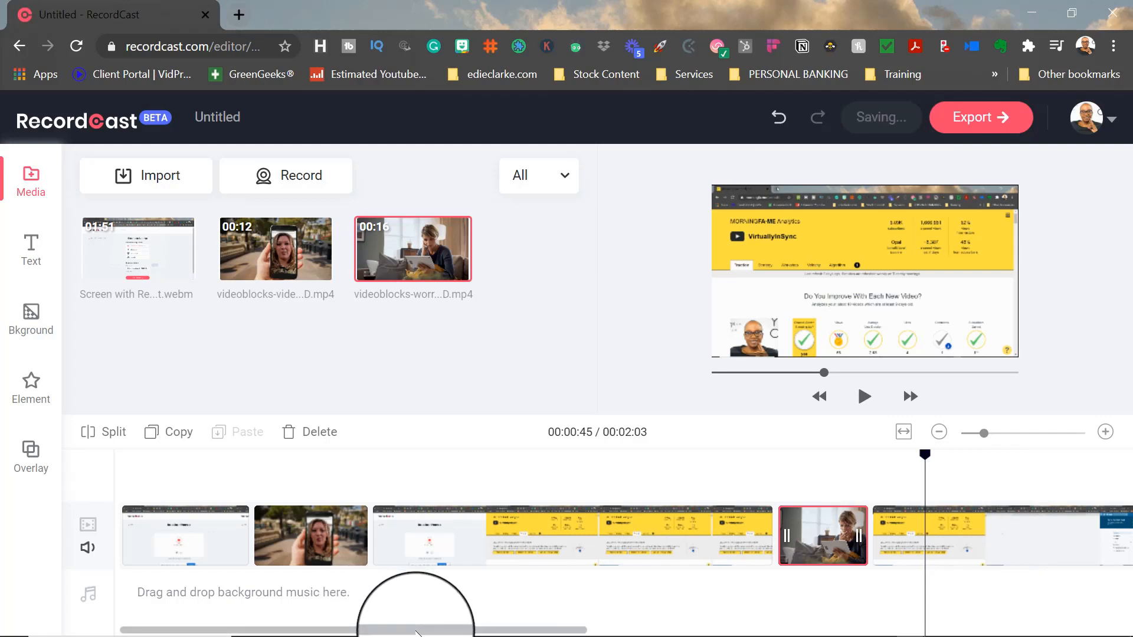
Step: Move the playhead to 00:00:04 and look through the Basic Text and Dynamic Text templates
{"action": "left_click_drag", "start_coordinate": [416, 633], "coordinate": [292, 632]}
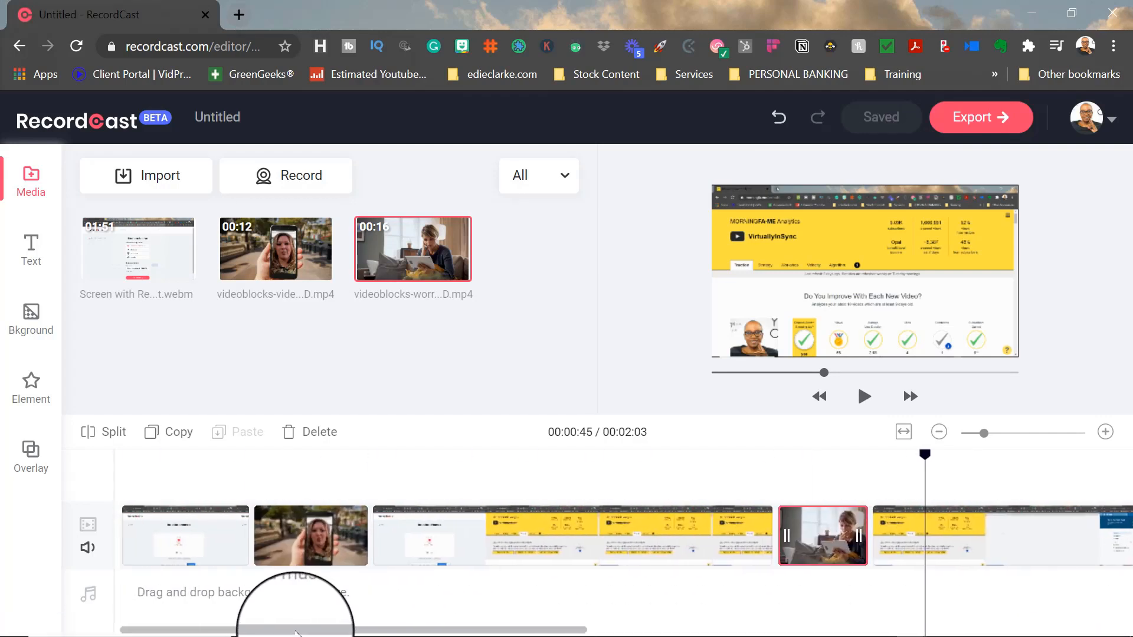
{"action": "left_click_drag", "start_coordinate": [925, 460], "coordinate": [204, 463]}
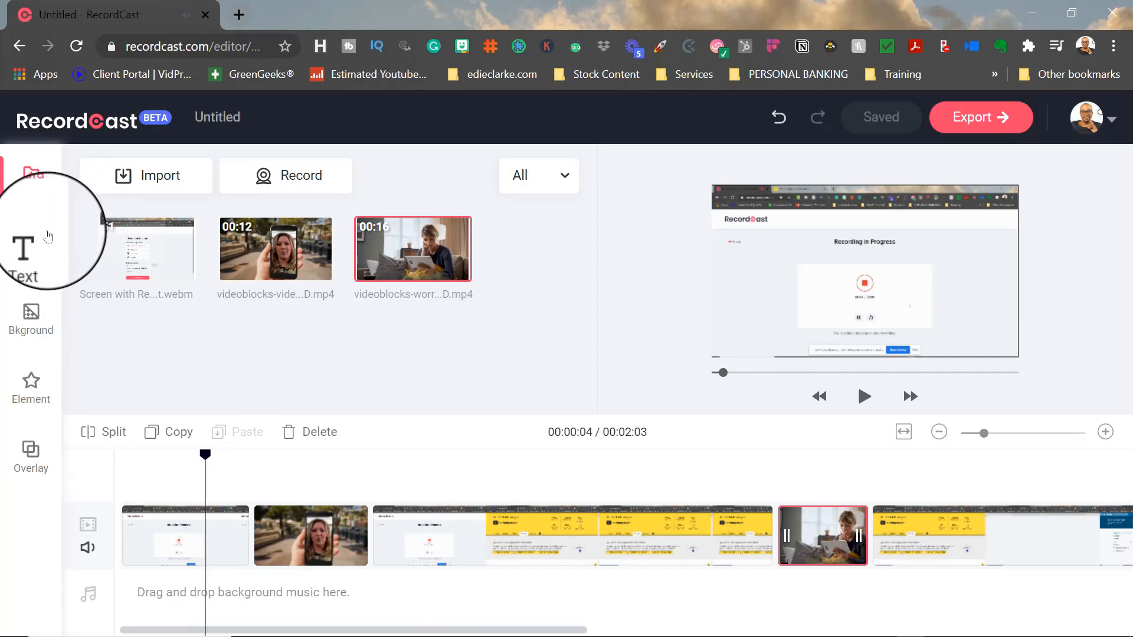
{"action": "left_click", "coordinate": [32, 251]}
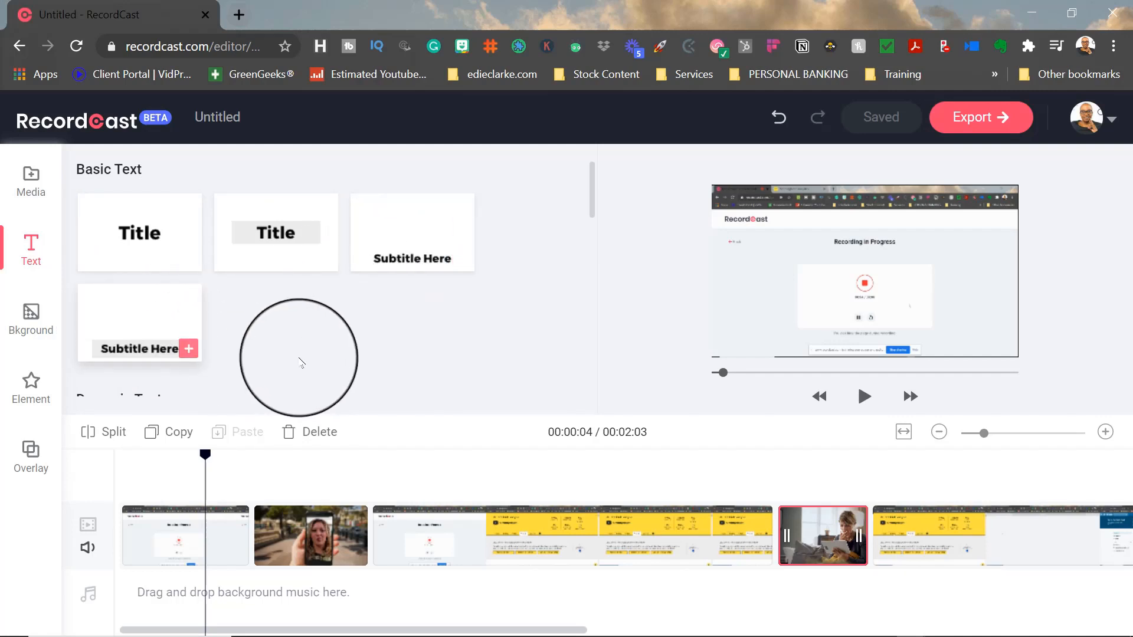
{"action": "scroll", "coordinate": [303, 362], "scroll_direction": "down", "scroll_amount": 3}
{"action": "scroll", "coordinate": [378, 354], "scroll_direction": "up", "scroll_amount": 3}
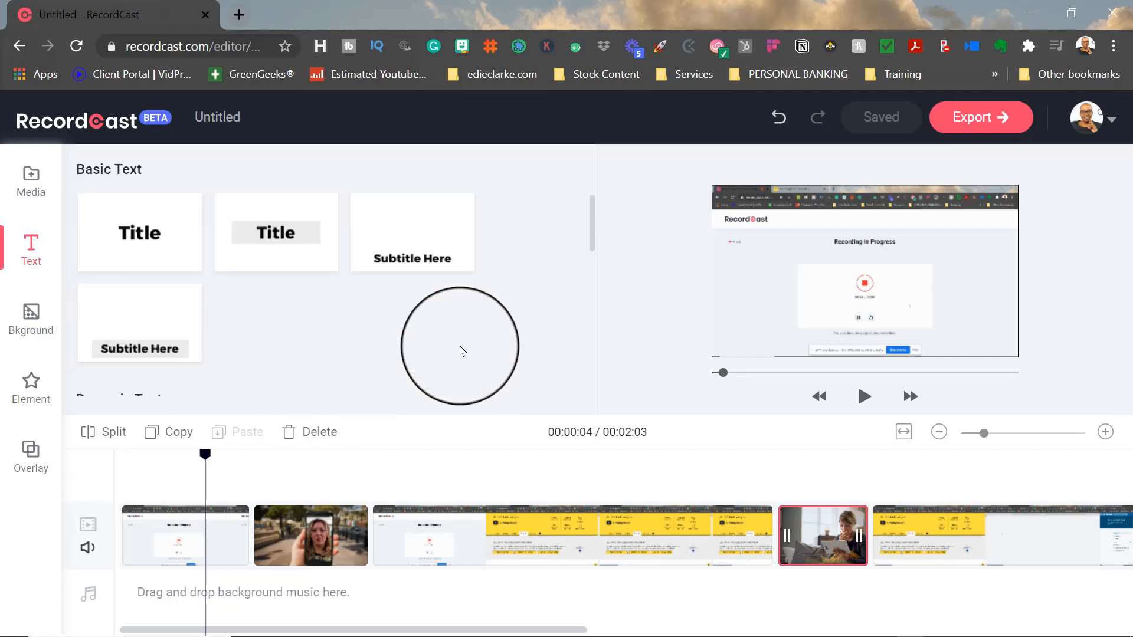
{"action": "scroll", "coordinate": [304, 343], "scroll_direction": "down", "scroll_amount": 3}
{"action": "scroll", "coordinate": [303, 344], "scroll_direction": "down", "scroll_amount": 4}
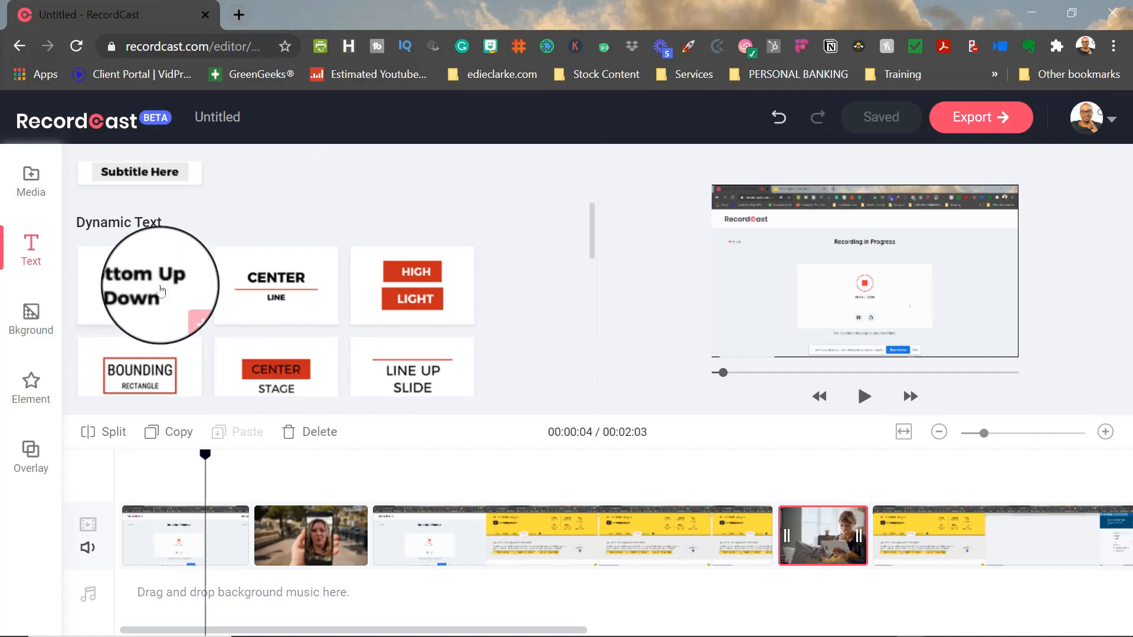
{"action": "scroll", "coordinate": [335, 291], "scroll_direction": "down", "scroll_amount": 6}
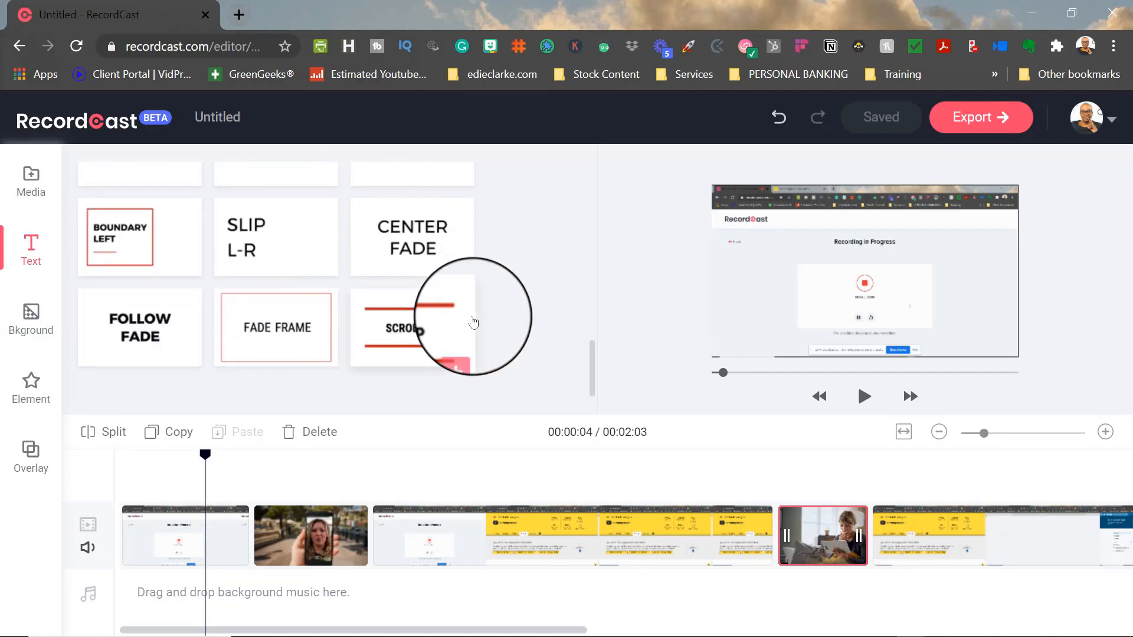
{"action": "scroll", "coordinate": [468, 298], "scroll_direction": "up", "scroll_amount": 8}
{"action": "scroll", "coordinate": [472, 317], "scroll_direction": "up", "scroll_amount": 5}
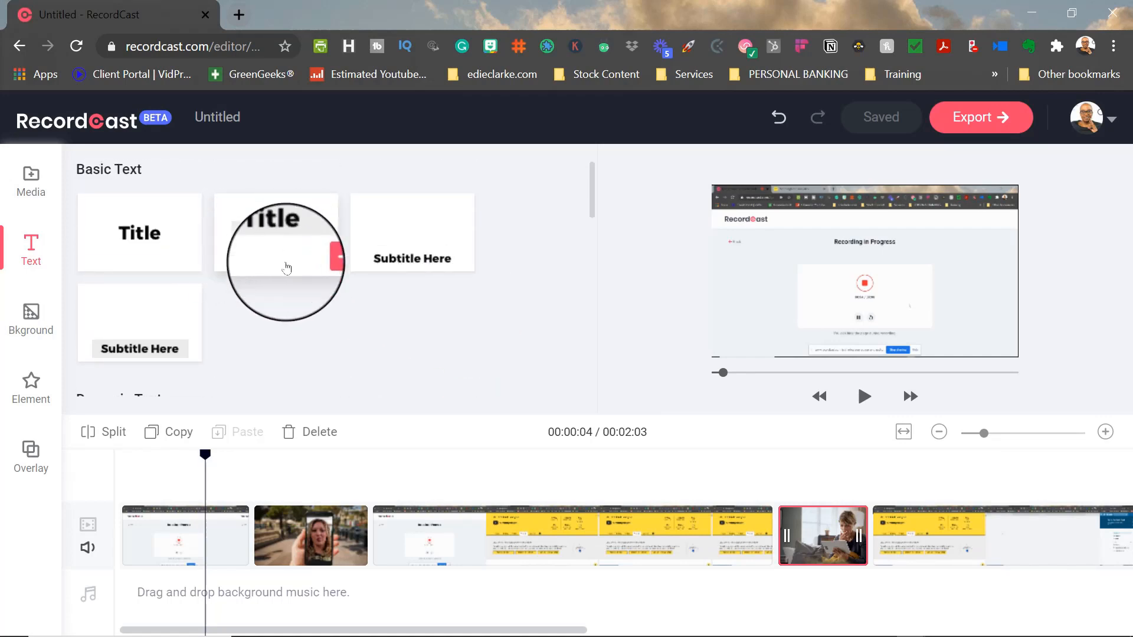
Step: Add the shaded Basic Text title above the recording's first segment and set its font to Alfa Slab One
{"action": "left_click_drag", "start_coordinate": [289, 263], "coordinate": [162, 495]}
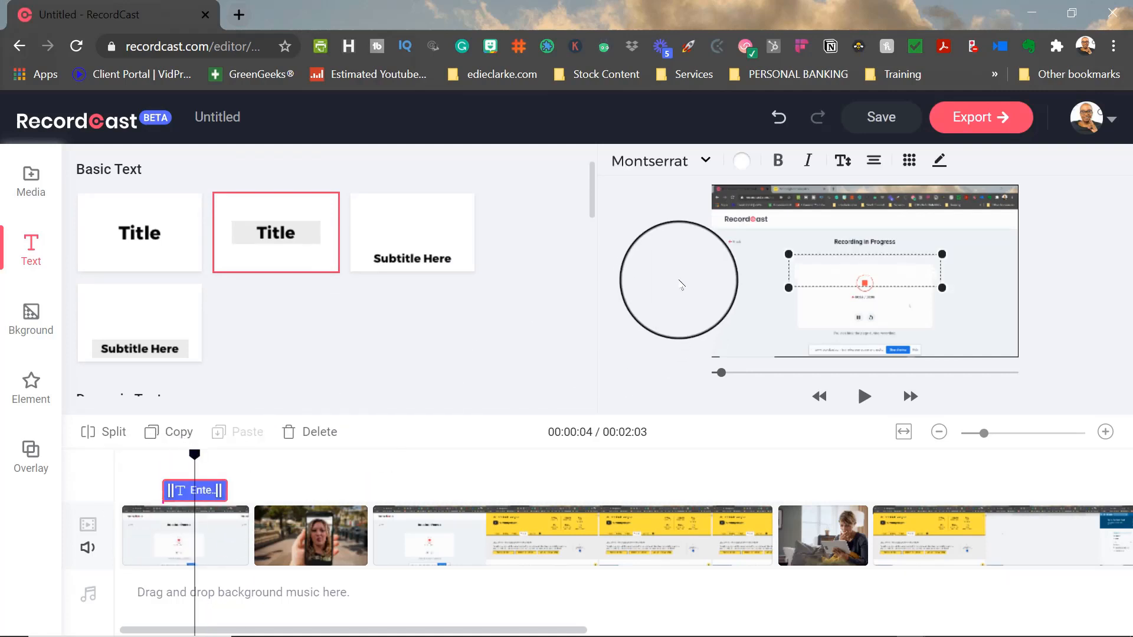
{"action": "left_click", "coordinate": [684, 162]}
{"action": "left_click", "coordinate": [685, 212]}
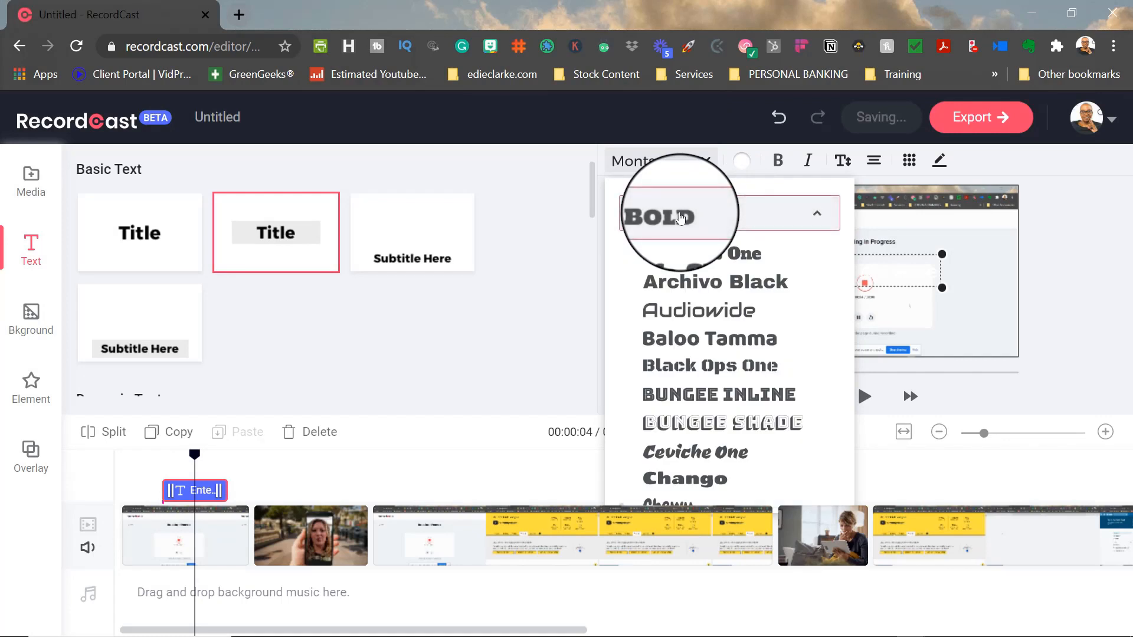
{"action": "left_click", "coordinate": [707, 255]}
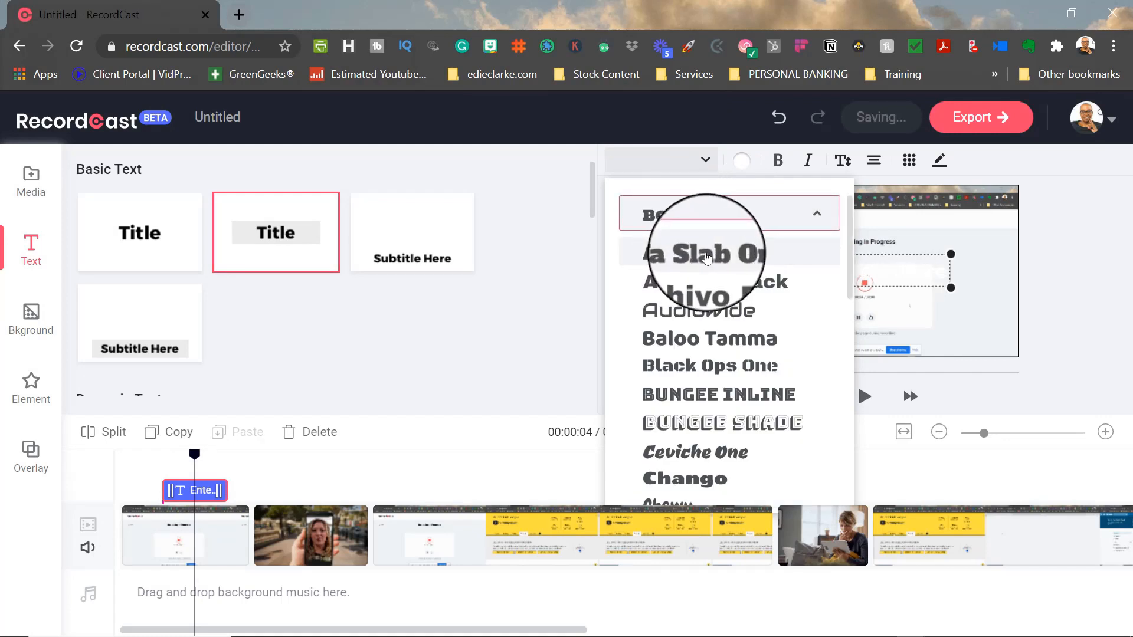
{"action": "left_click", "coordinate": [888, 262]}
Step: Set the title's colors to the black and blue preset combination
{"action": "left_click", "coordinate": [741, 161]}
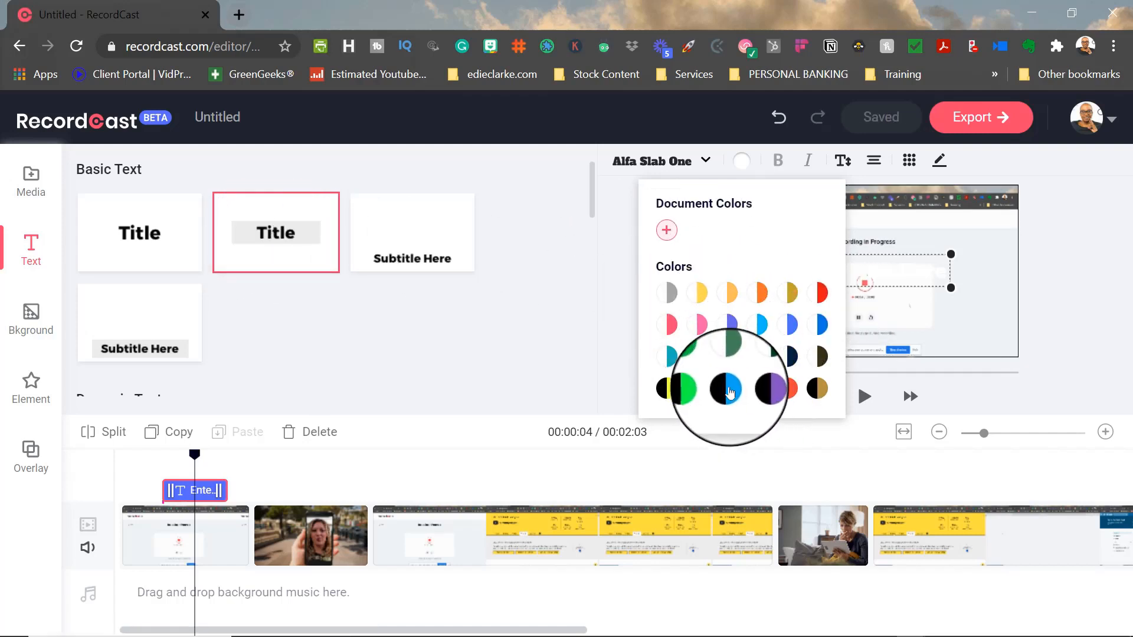
{"action": "left_click", "coordinate": [666, 230]}
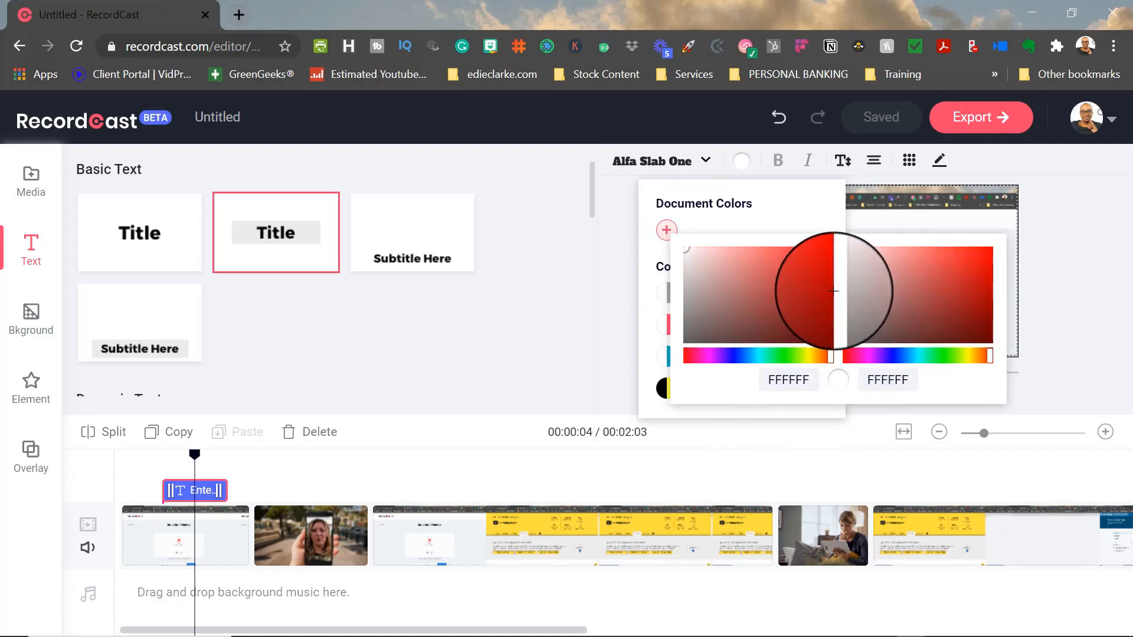
{"action": "left_click", "coordinate": [665, 230]}
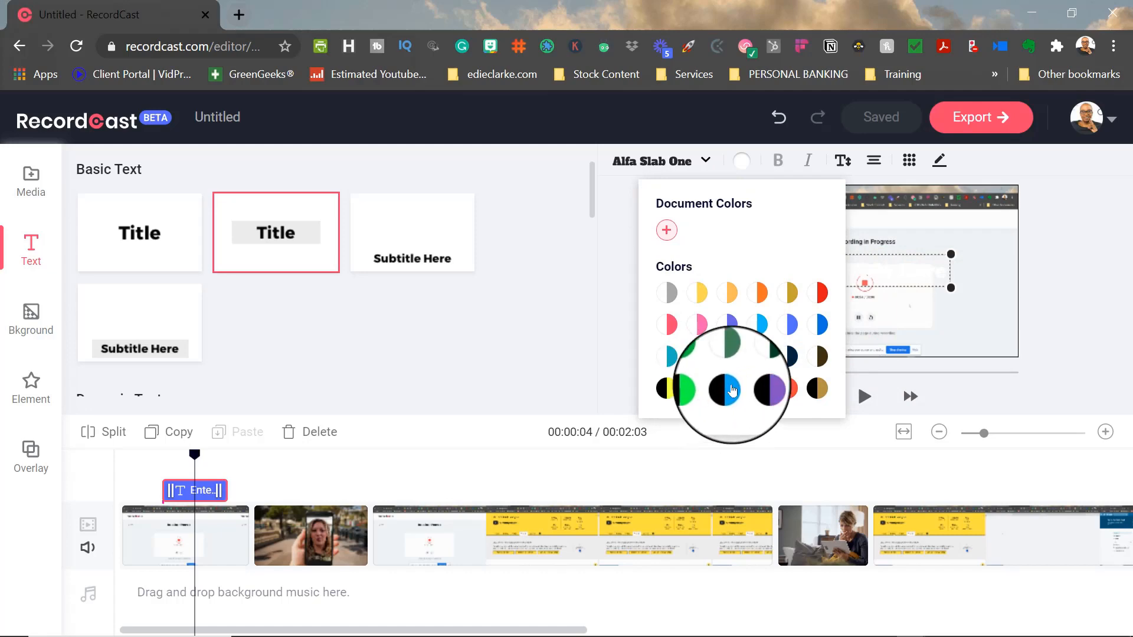
{"action": "left_click", "coordinate": [725, 394]}
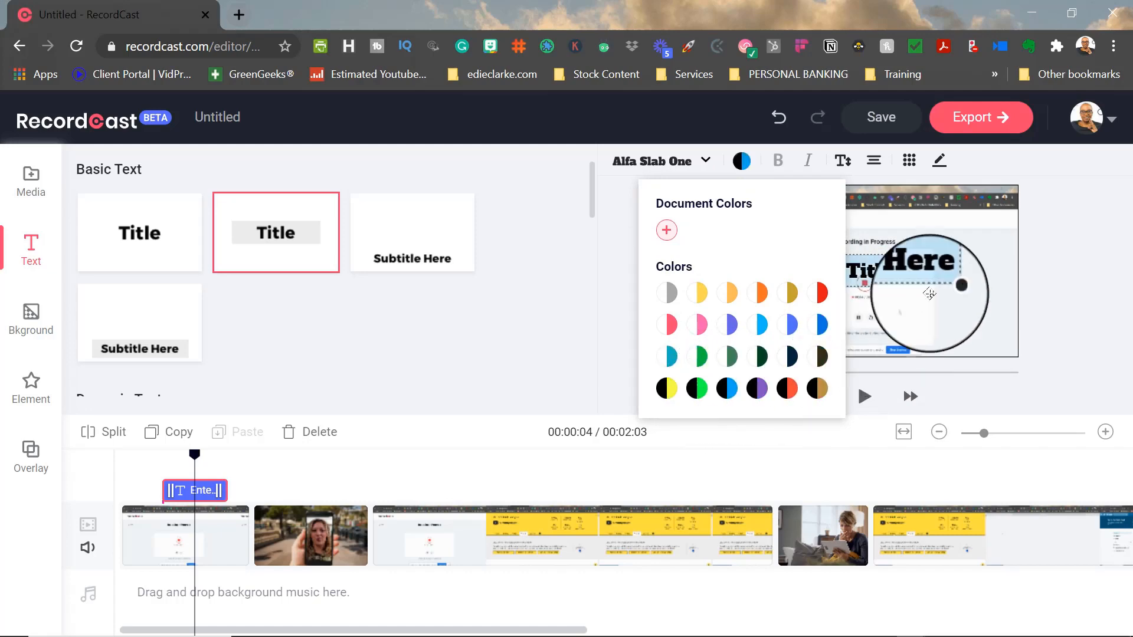
Step: Change the title text to "My New Video Title" and enlarge it across the middle of the preview frame
{"action": "double_click", "coordinate": [896, 275]}
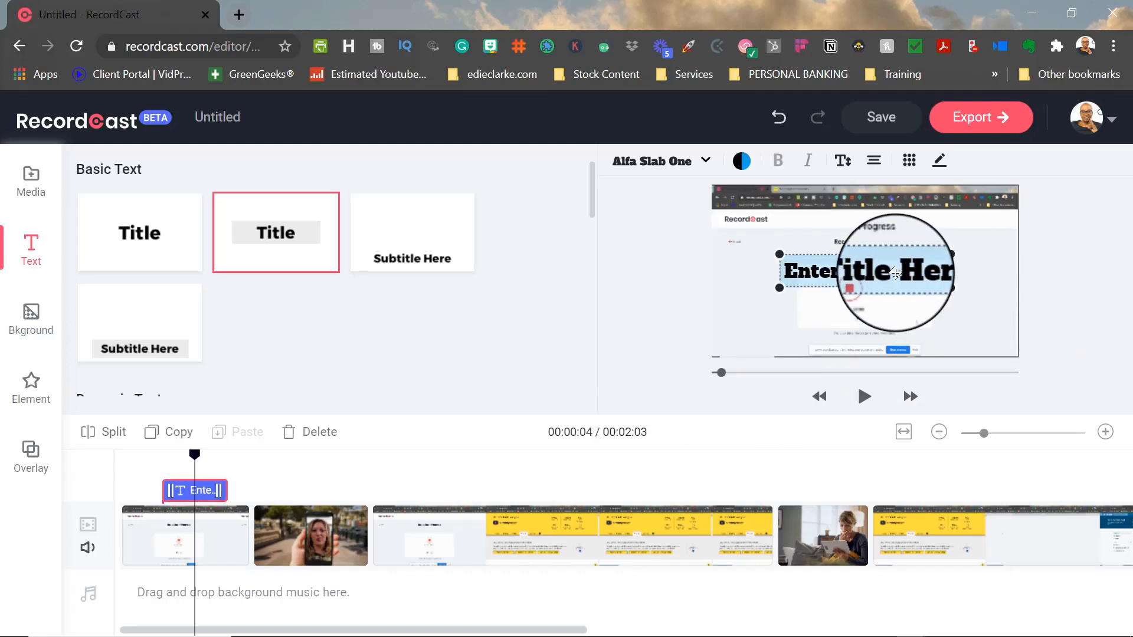
{"action": "double_click", "coordinate": [896, 273]}
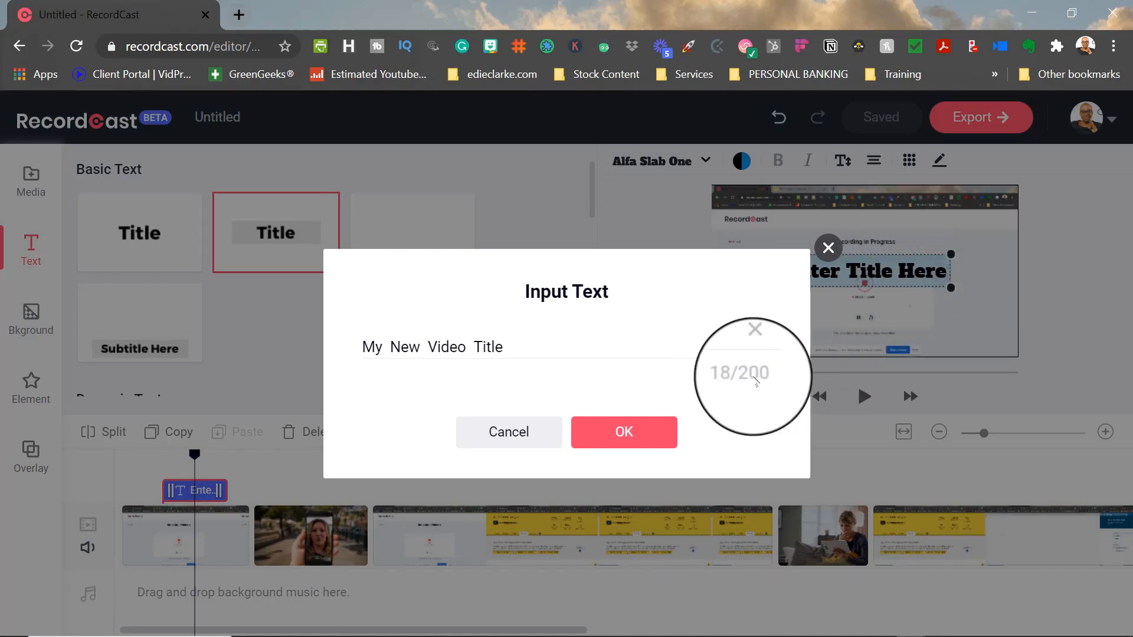
{"action": "left_click", "coordinate": [640, 435]}
{"action": "mouse_move", "coordinate": [938, 271]}
{"action": "left_mouse_down"}
{"action": "mouse_move", "coordinate": [905, 274]}
{"action": "mouse_move", "coordinate": [915, 283]}
{"action": "mouse_move", "coordinate": [917, 262]}
{"action": "mouse_move", "coordinate": [912, 310]}
{"action": "mouse_move", "coordinate": [920, 280]}
{"action": "left_mouse_up"}
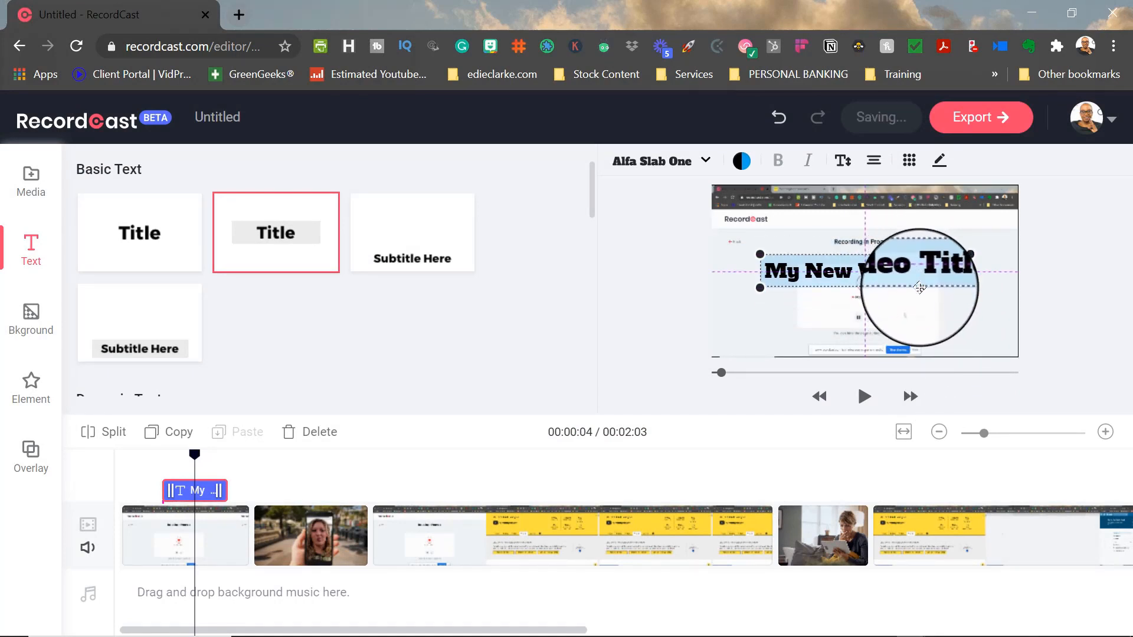
{"action": "left_click_drag", "start_coordinate": [760, 288], "coordinate": [732, 298]}
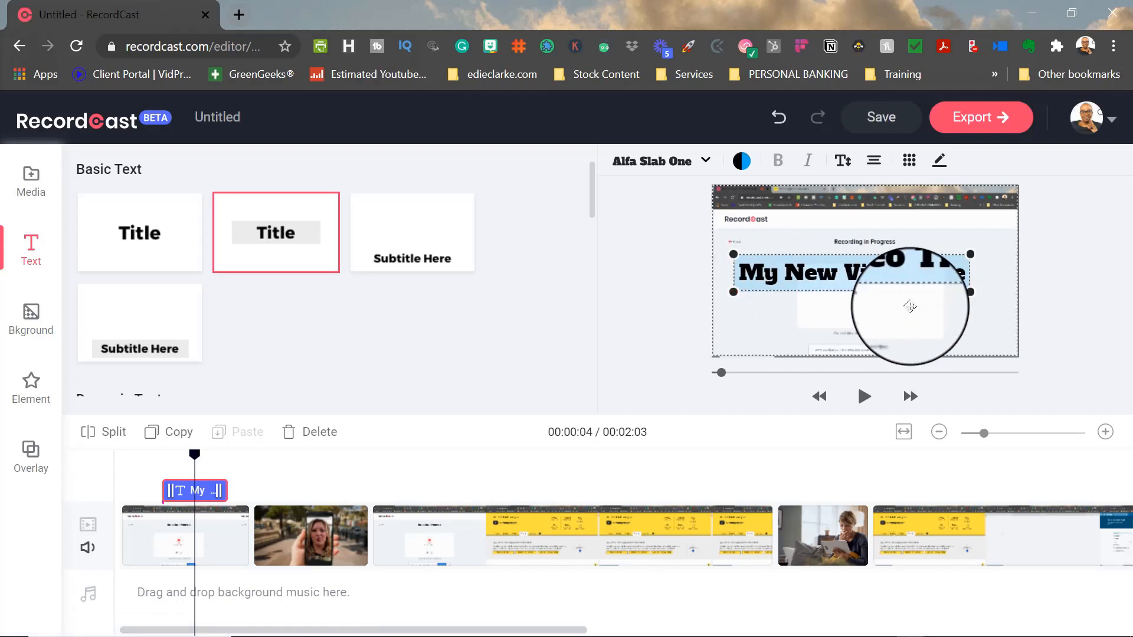
{"action": "left_click_drag", "start_coordinate": [971, 290], "coordinate": [947, 285]}
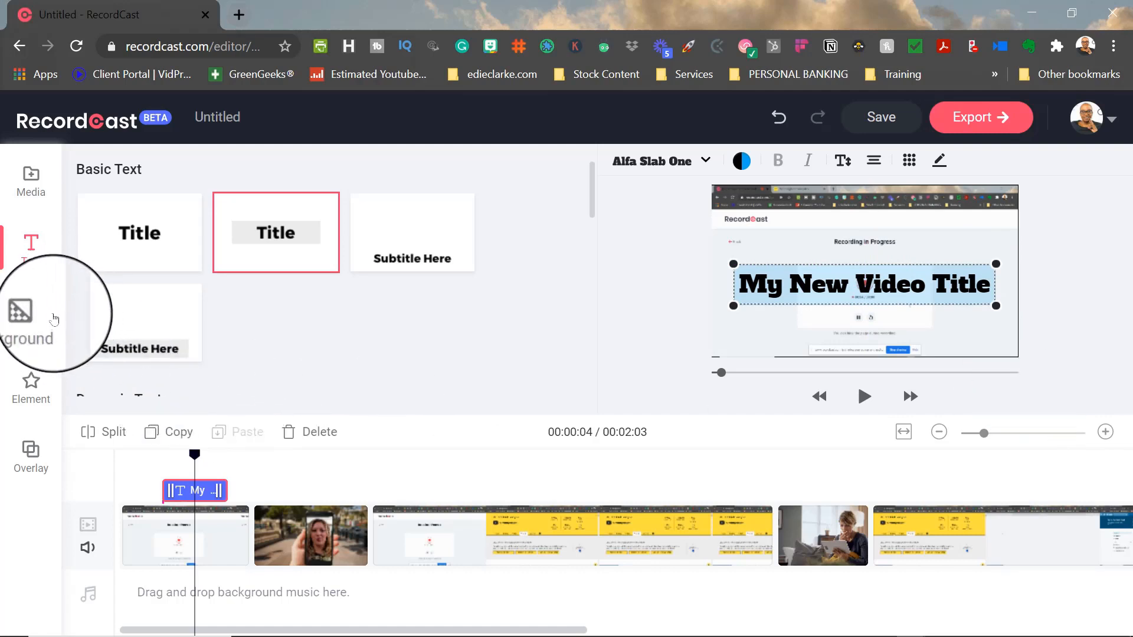
Step: Add the plain Basic Text subtitle above the recording's second segment at about 00:00:29 and color it black
{"action": "scroll", "coordinate": [308, 305], "scroll_direction": "down", "scroll_amount": 3}
{"action": "scroll", "coordinate": [308, 305], "scroll_direction": "up", "scroll_amount": 3}
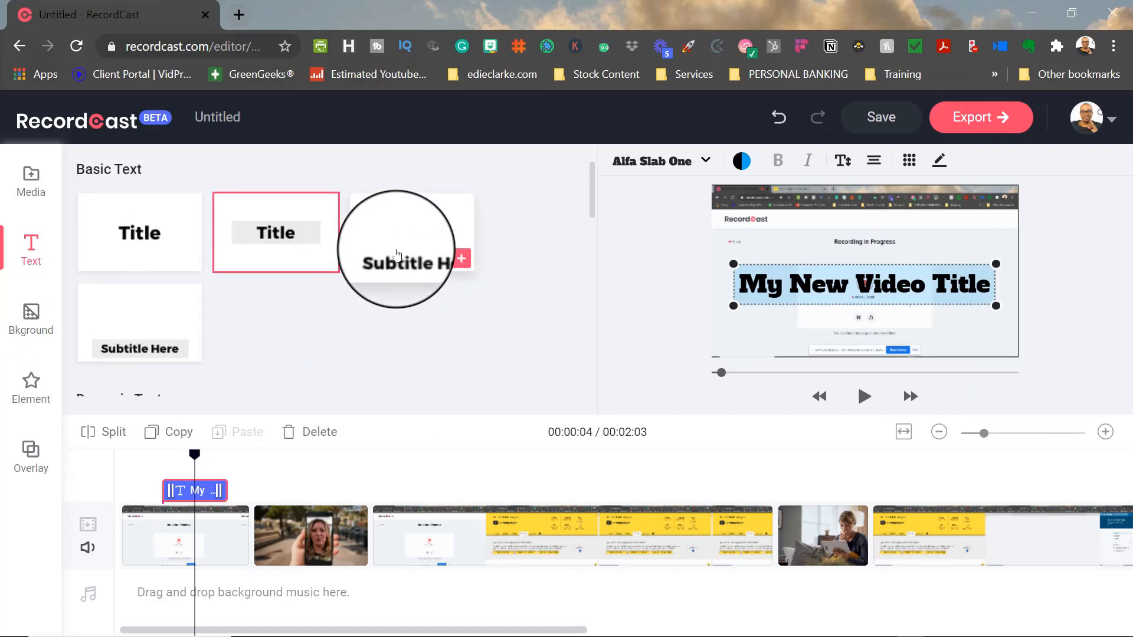
{"action": "left_click_drag", "start_coordinate": [475, 327], "coordinate": [607, 492]}
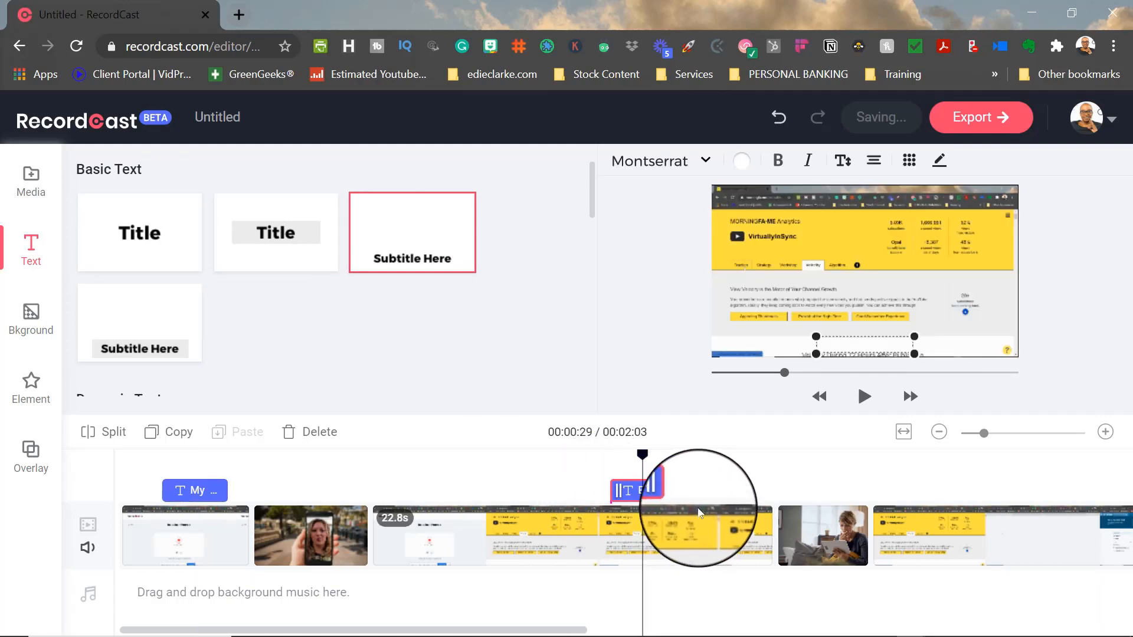
{"action": "left_click", "coordinate": [742, 161]}
{"action": "left_click", "coordinate": [817, 388]}
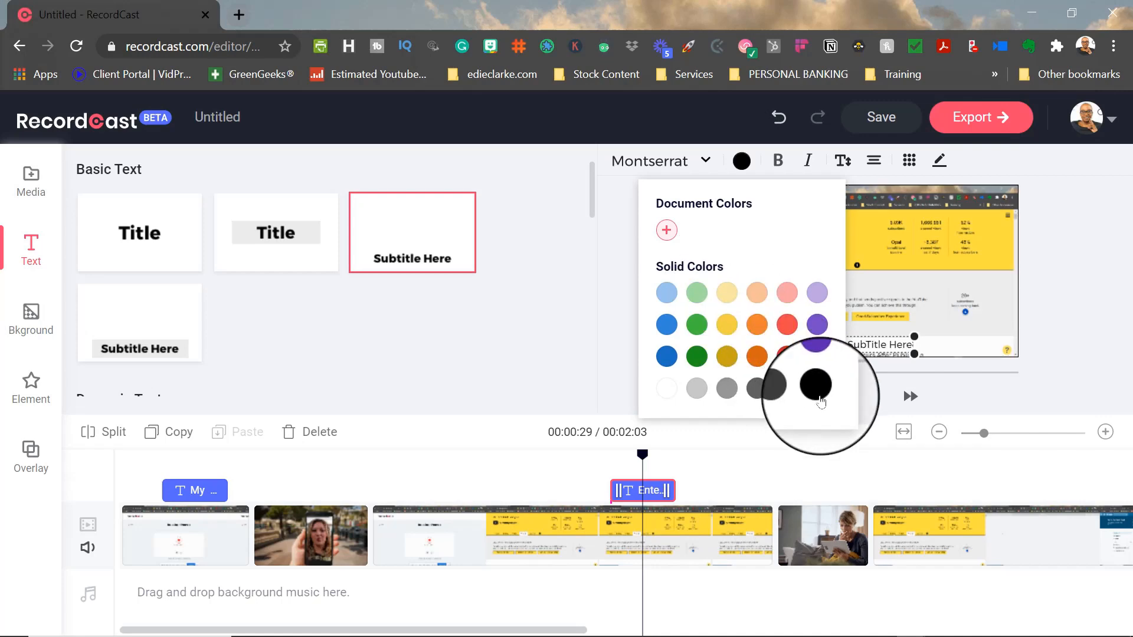
Step: Change the subtitle text to "This is my lower third" and center it along the bottom edge of the video frame
{"action": "double_click", "coordinate": [872, 347]}
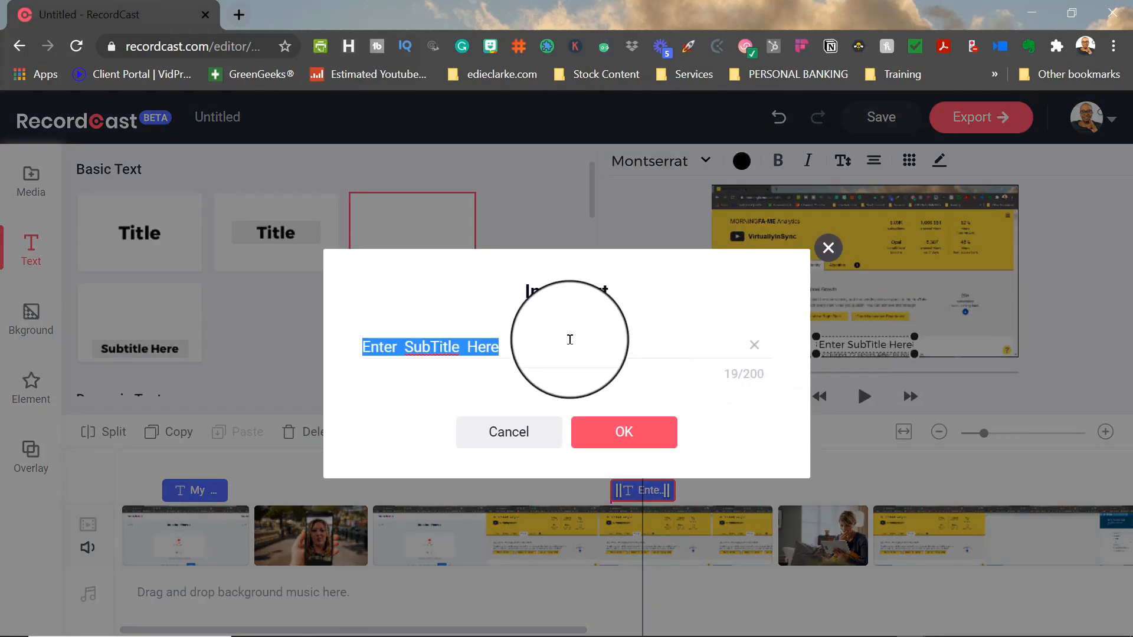
{"action": "type", "text": "This is "}
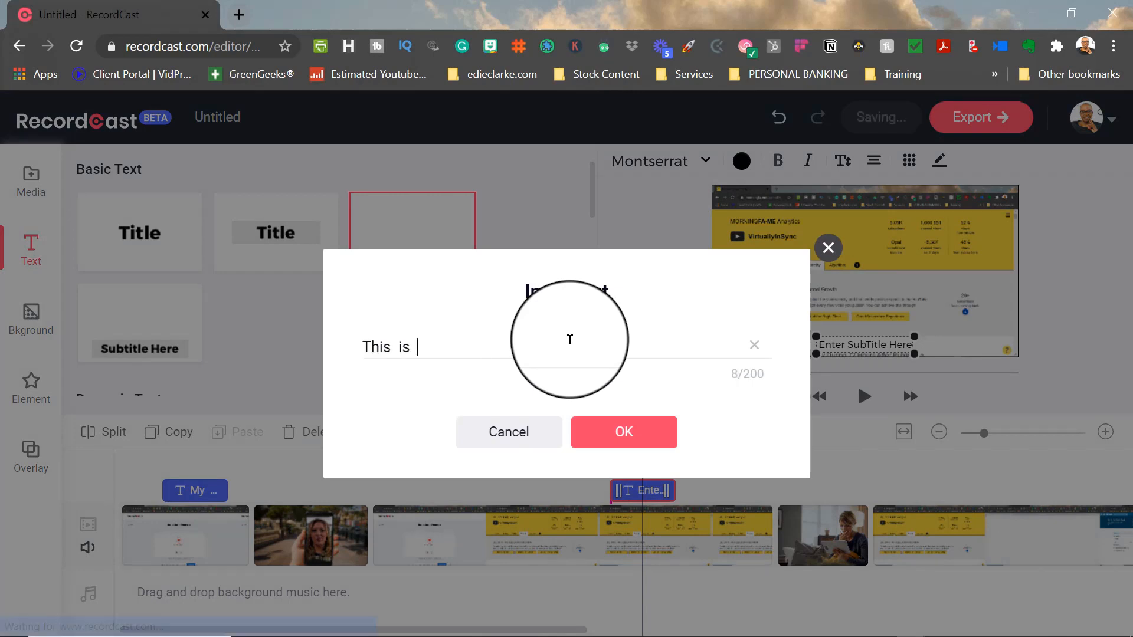
{"action": "type", "text": "my lower third"}
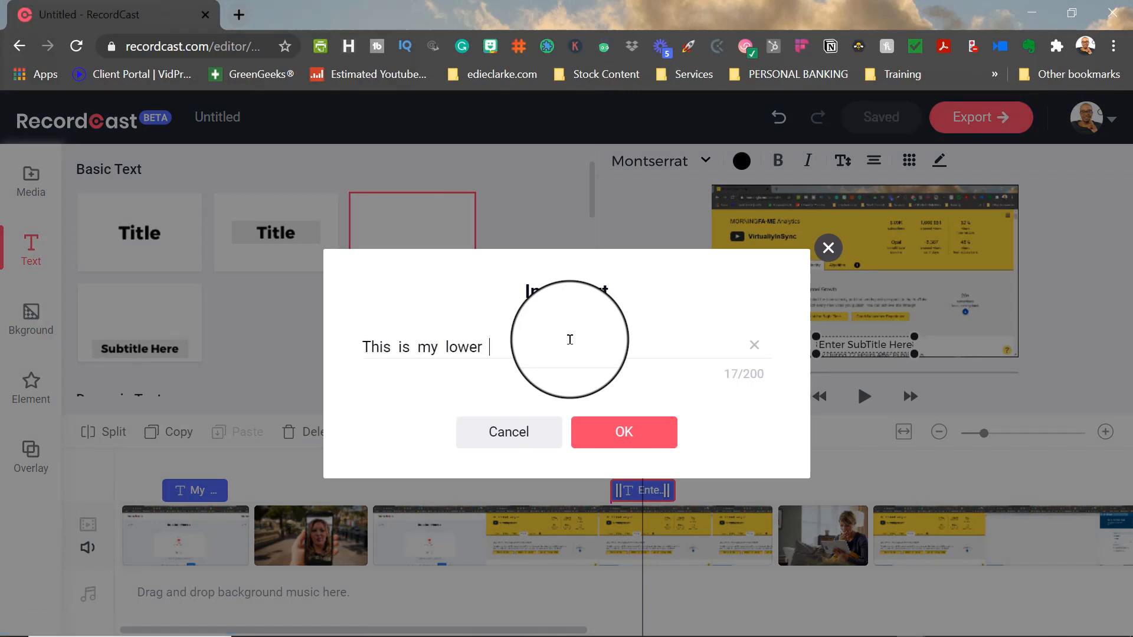
{"action": "left_click", "coordinate": [634, 432]}
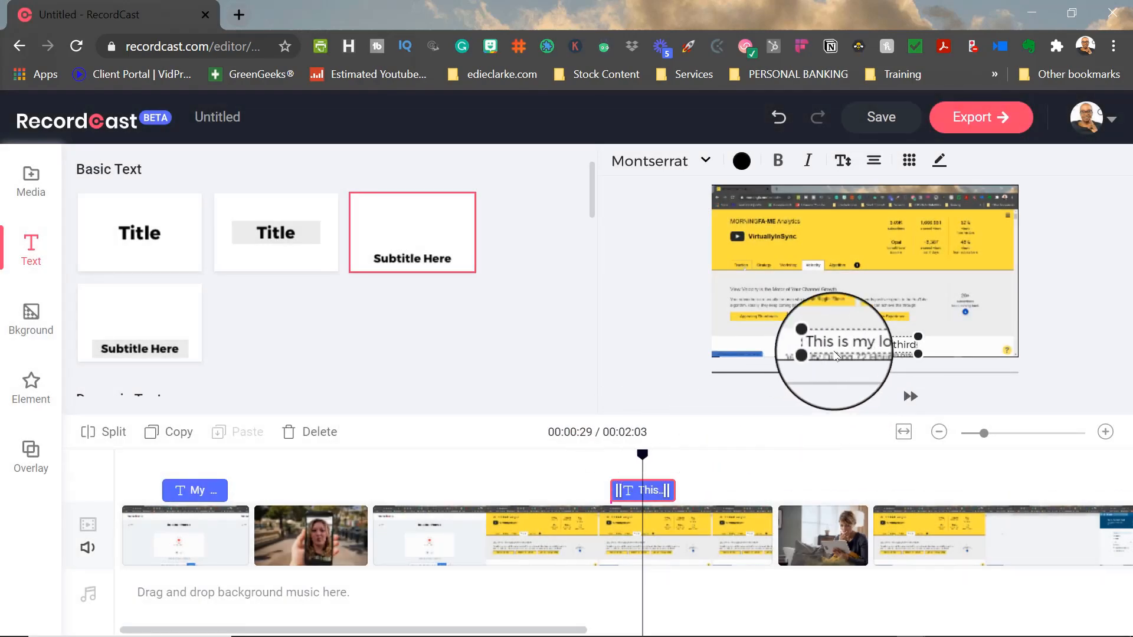
{"action": "mouse_move", "coordinate": [876, 350]}
{"action": "left_mouse_down"}
{"action": "mouse_move", "coordinate": [875, 336]}
{"action": "mouse_move", "coordinate": [875, 348]}
{"action": "left_mouse_up"}
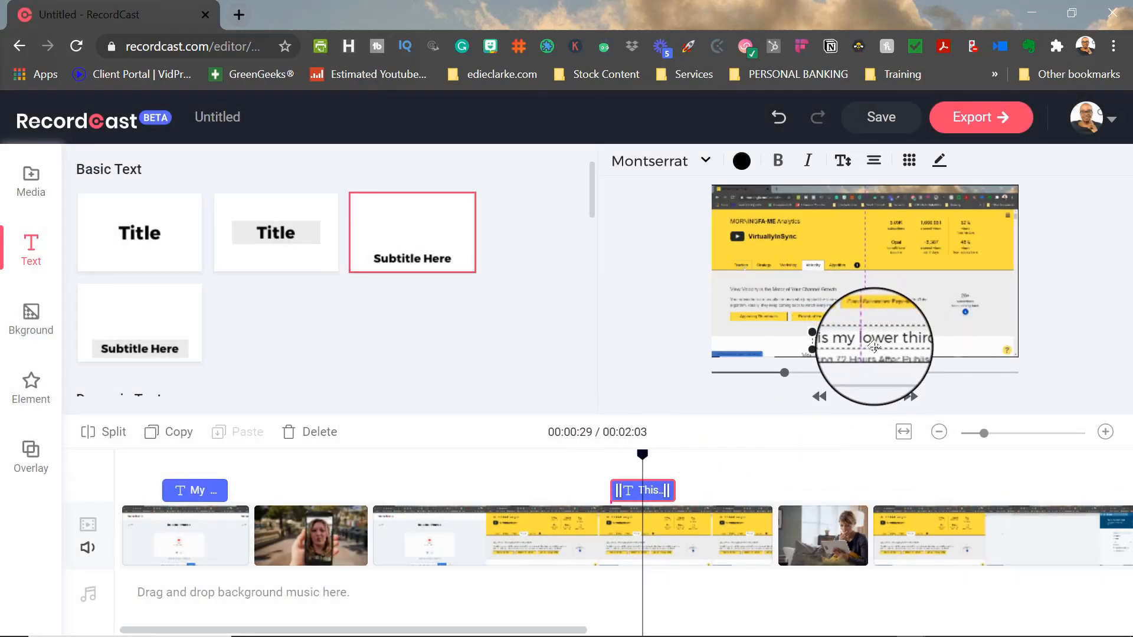
{"action": "left_click", "coordinate": [706, 161]}
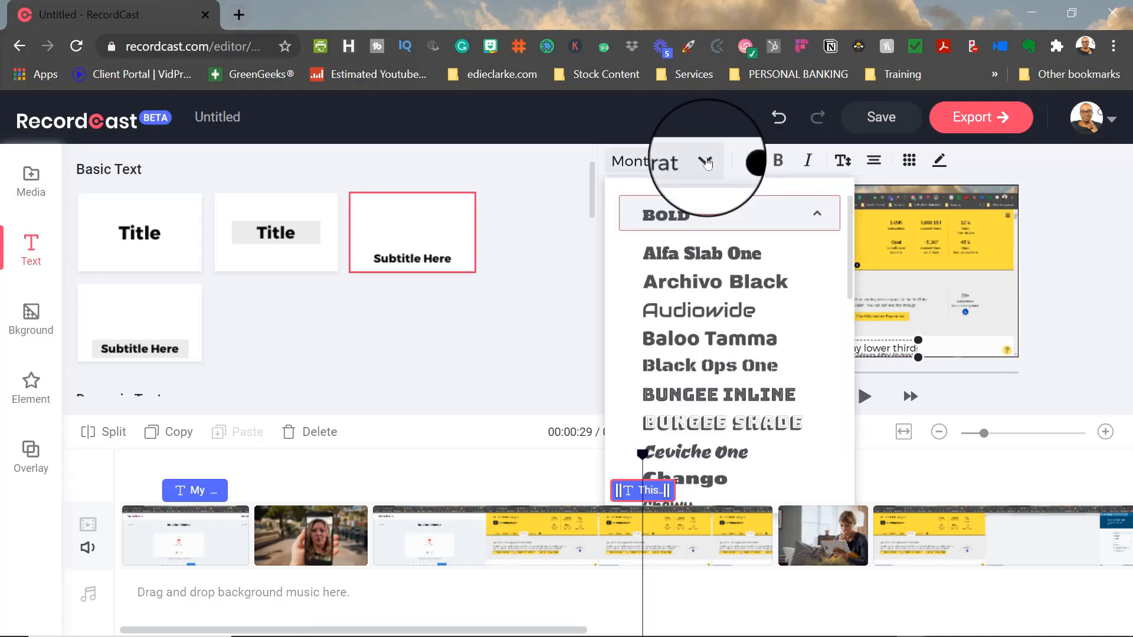
{"action": "left_click", "coordinate": [705, 161]}
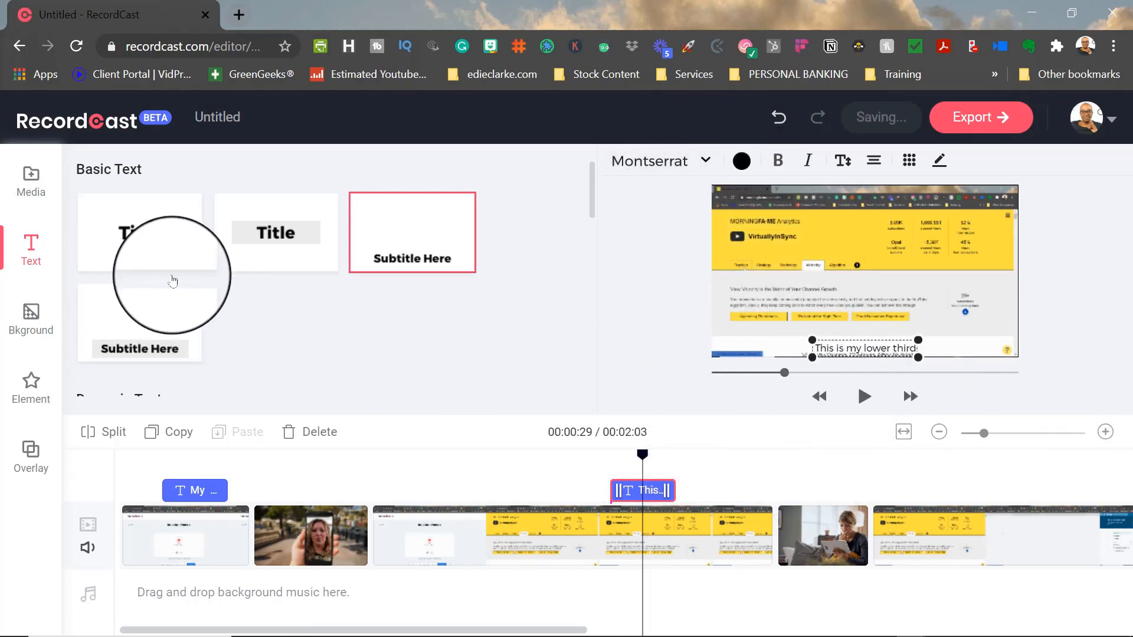
Step: Insert the Bounding Rectangle dynamic text as its own clip on the video track, just before the worried-woman clip
{"action": "scroll", "coordinate": [202, 307], "scroll_direction": "down", "scroll_amount": 5}
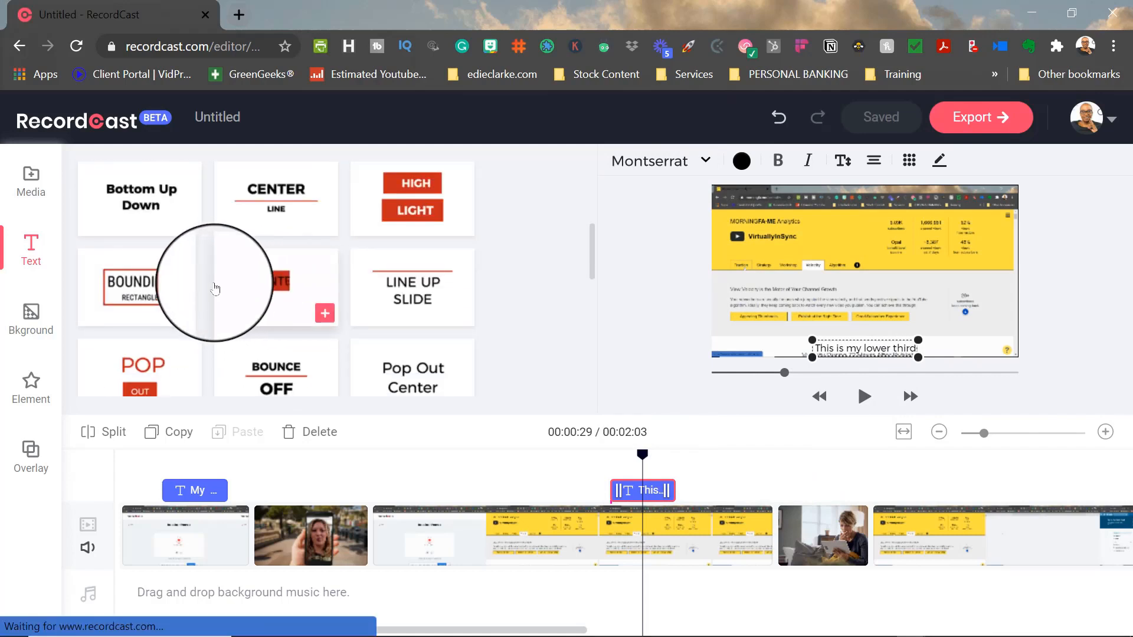
{"action": "left_click_drag", "start_coordinate": [149, 294], "coordinate": [813, 546]}
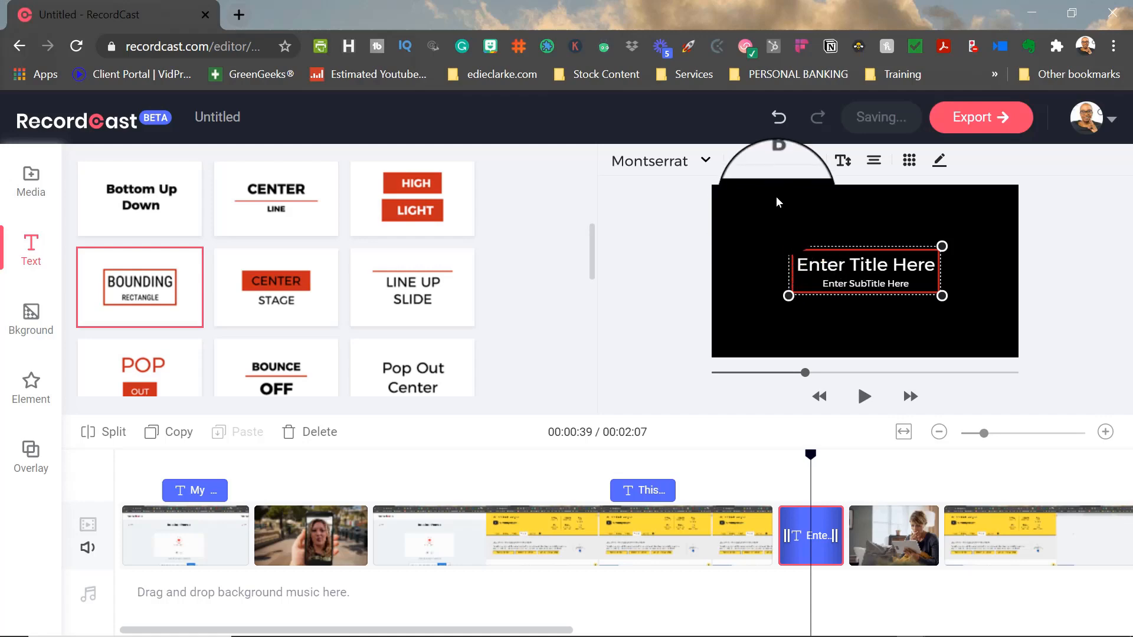
Step: Set the Bounding Rectangle clip's title to "My Title Video" and subtitle to "My Subtitle Goes Here", and enlarge the text box
{"action": "double_click", "coordinate": [824, 281]}
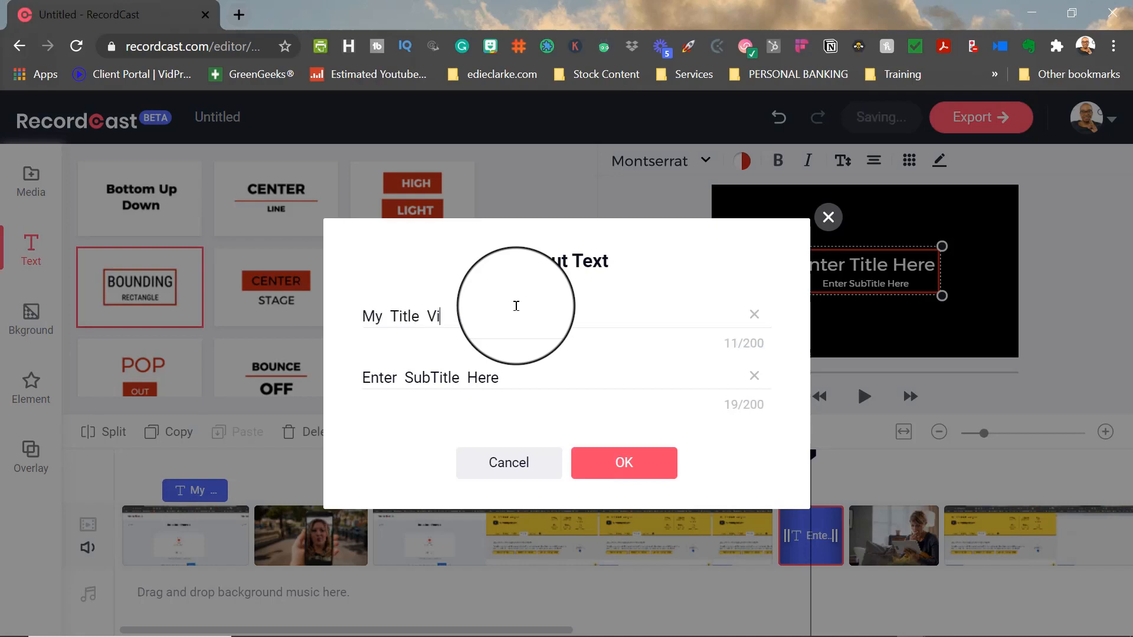
{"action": "type", "text": "My Title Video"}
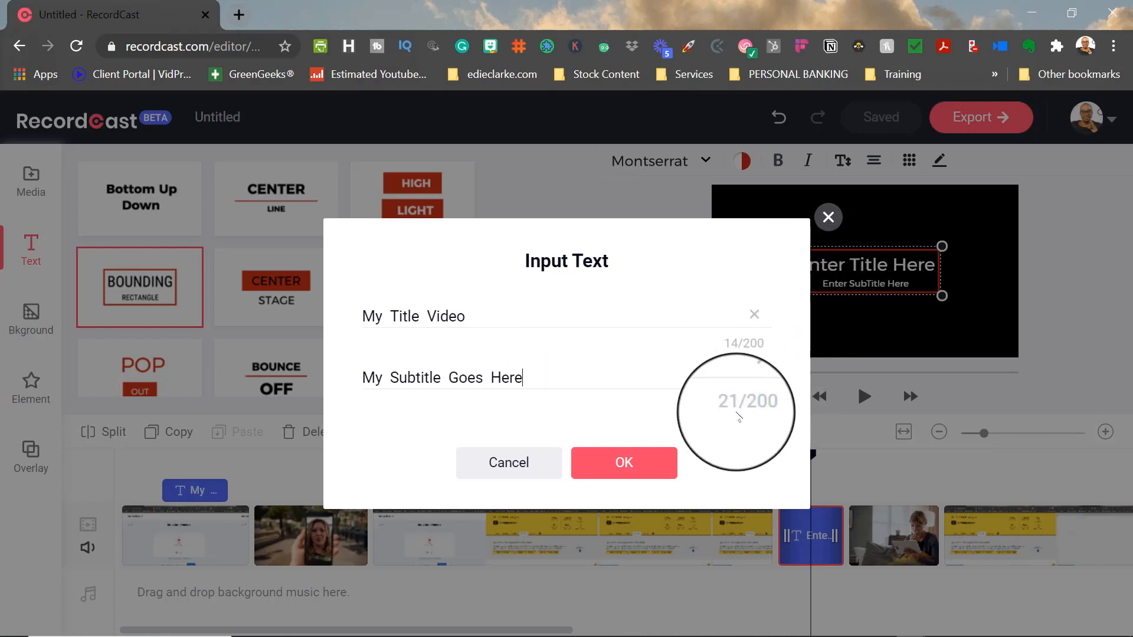
{"action": "left_click", "coordinate": [621, 463]}
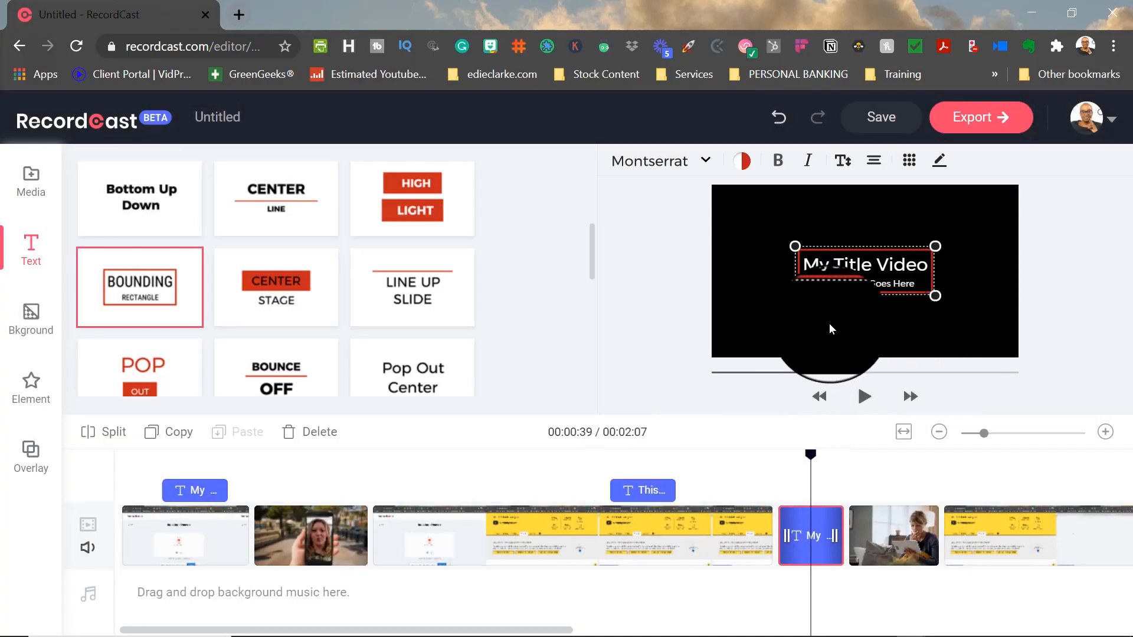
{"action": "left_click_drag", "start_coordinate": [788, 304], "coordinate": [755, 317]}
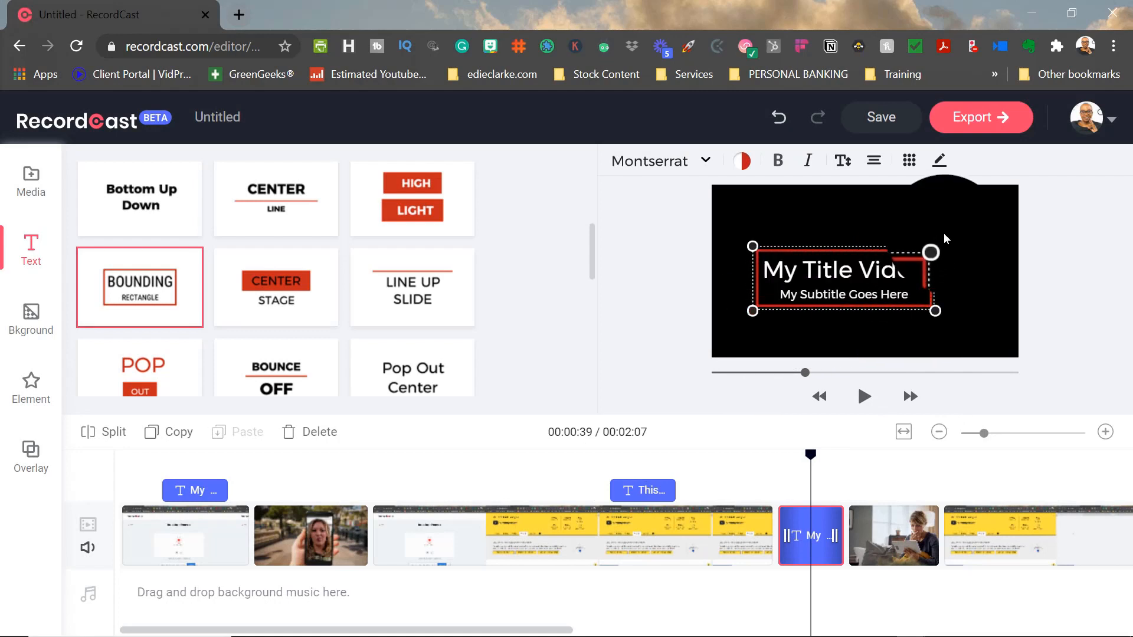
Step: Enlarge the "My Title Video" Bounding Rectangle text further within the video frame
{"action": "left_click_drag", "start_coordinate": [938, 242], "coordinate": [982, 226]}
{"action": "left_click", "coordinate": [981, 227]}
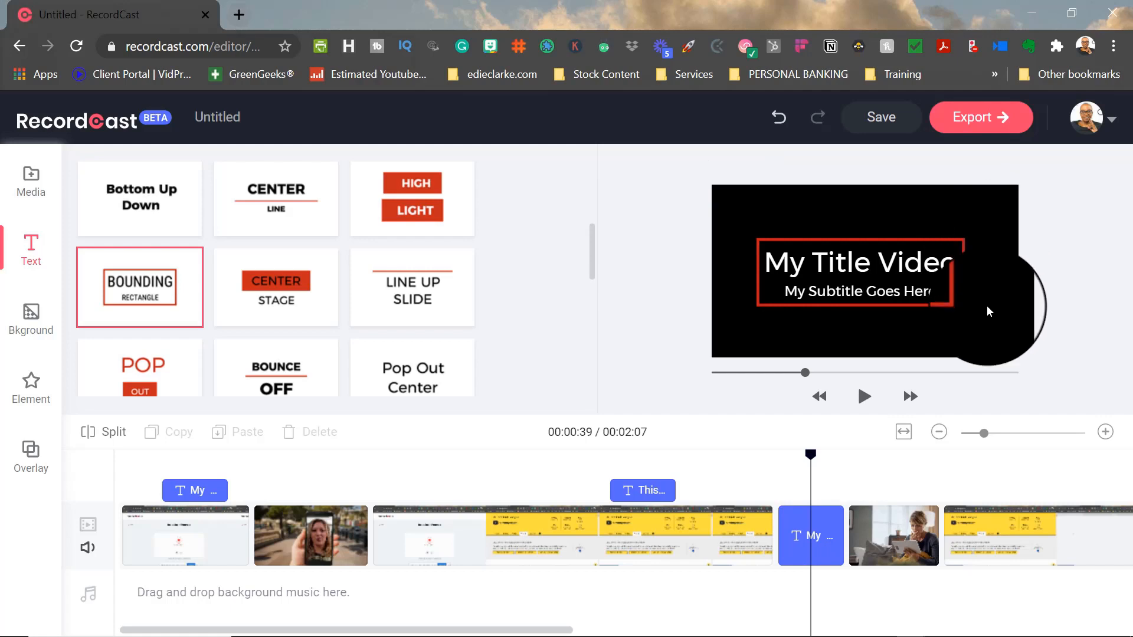
Step: Try to place the "My Title Video" clip as an overlay above the start of the first recording segment
{"action": "left_click_drag", "start_coordinate": [820, 554], "coordinate": [67, 571]}
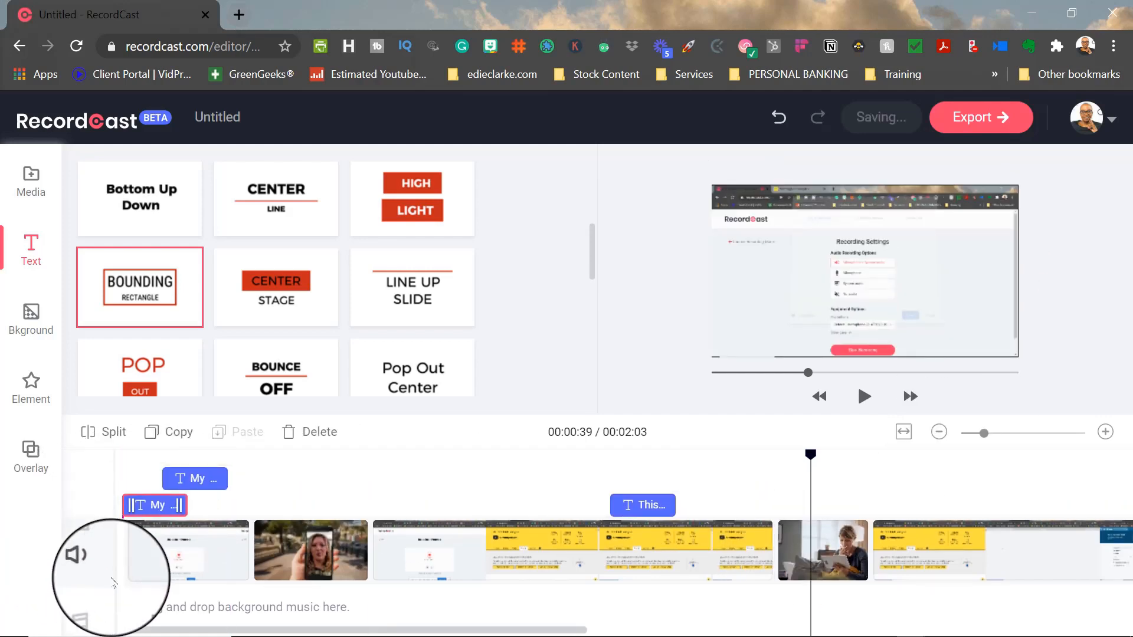
{"action": "mouse_move", "coordinate": [197, 561]}
{"action": "left_mouse_down"}
{"action": "mouse_move", "coordinate": [228, 561]}
{"action": "mouse_move", "coordinate": [197, 559]}
{"action": "left_mouse_up"}
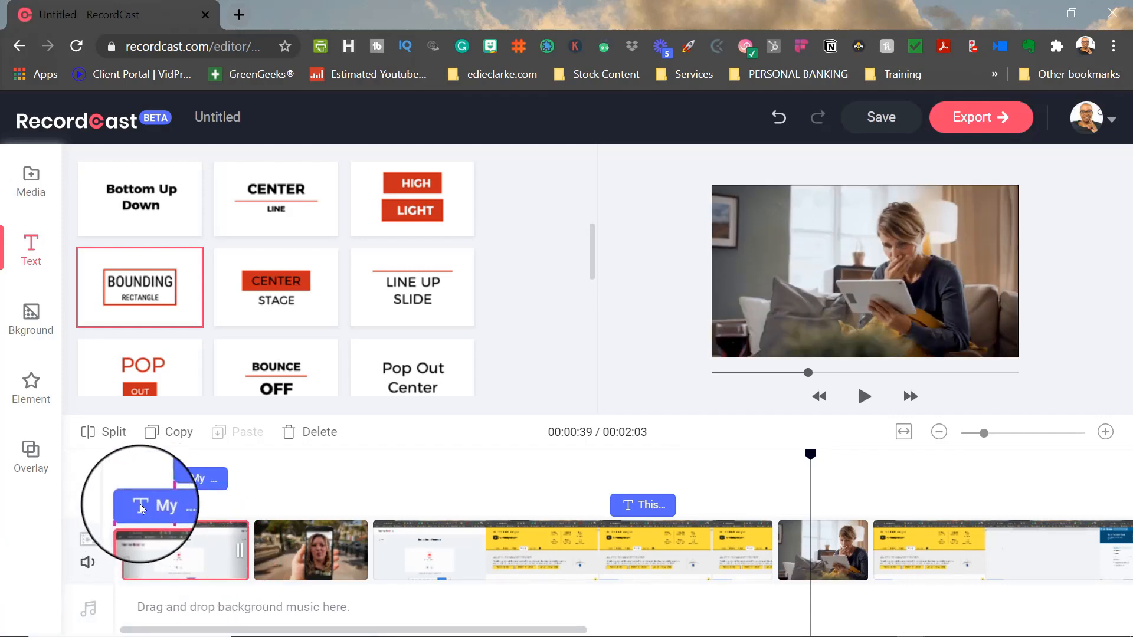
{"action": "left_click_drag", "start_coordinate": [141, 509], "coordinate": [177, 531]}
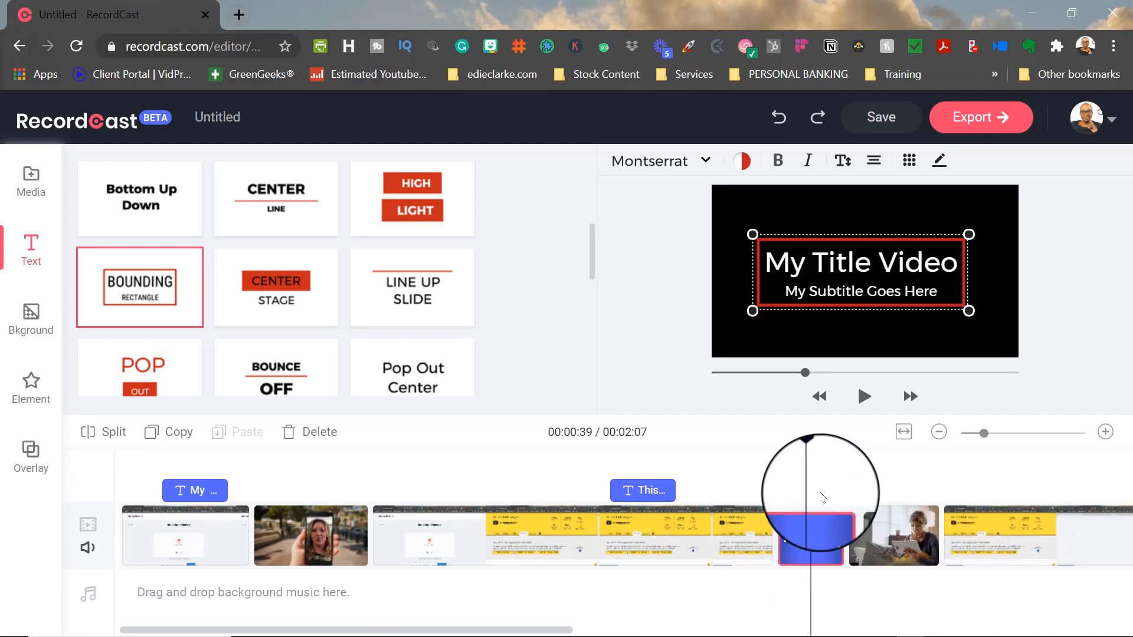
Step: Shift the "My Title Video" text slightly to the right in the frame and play its animation from about 00:00:37
{"action": "left_click_drag", "start_coordinate": [883, 279], "coordinate": [899, 279]}
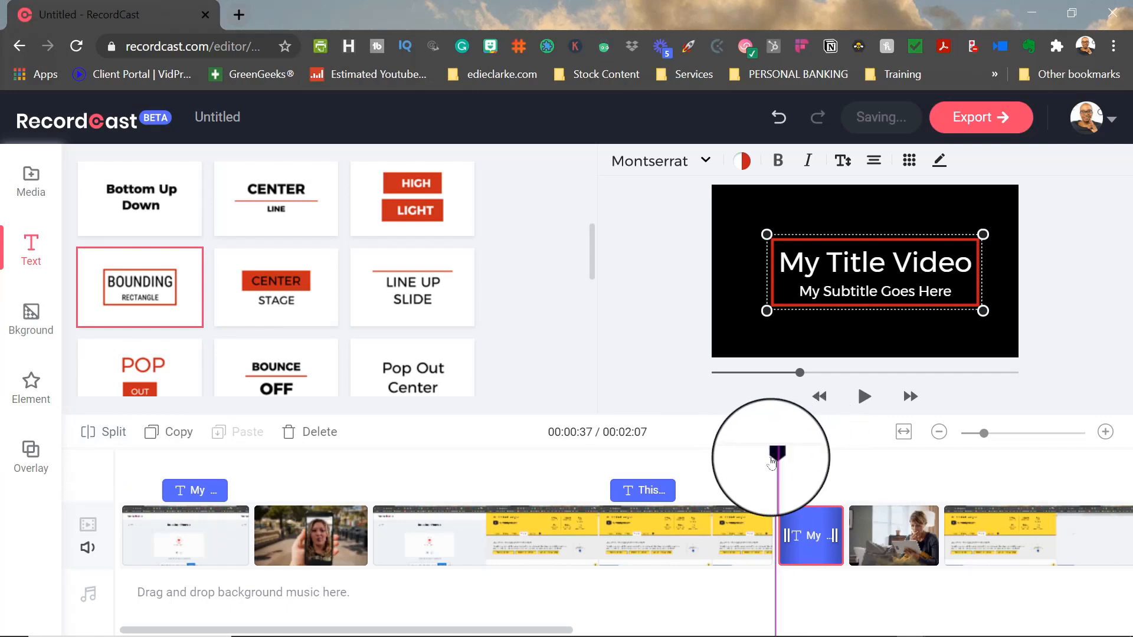
{"action": "left_click", "coordinate": [771, 464]}
{"action": "left_click", "coordinate": [868, 402]}
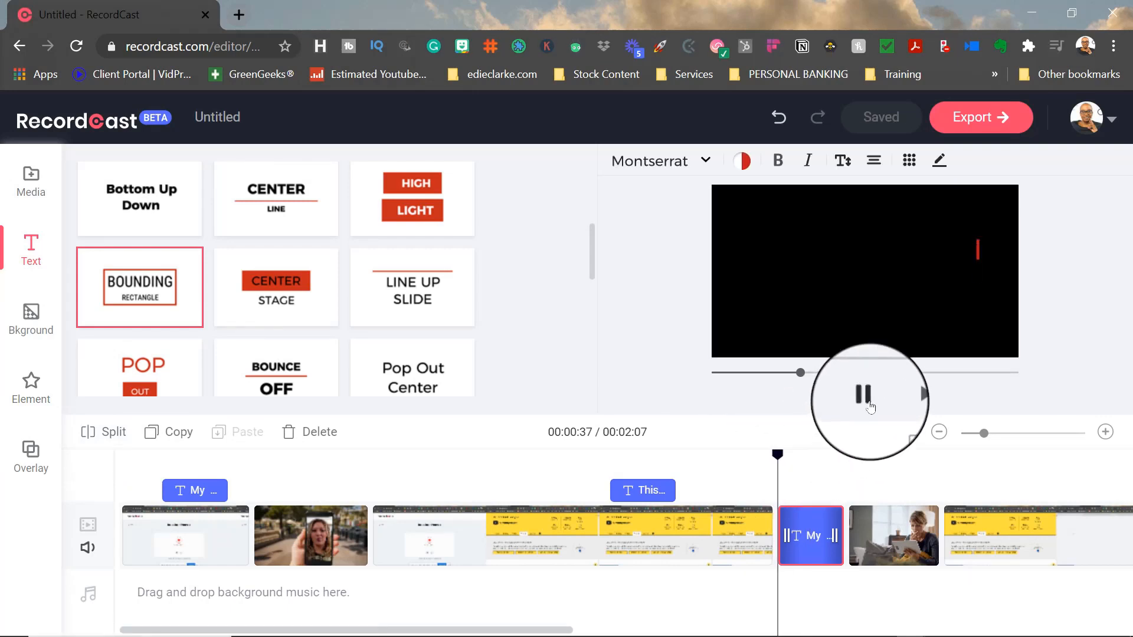
{"action": "left_click", "coordinate": [870, 405]}
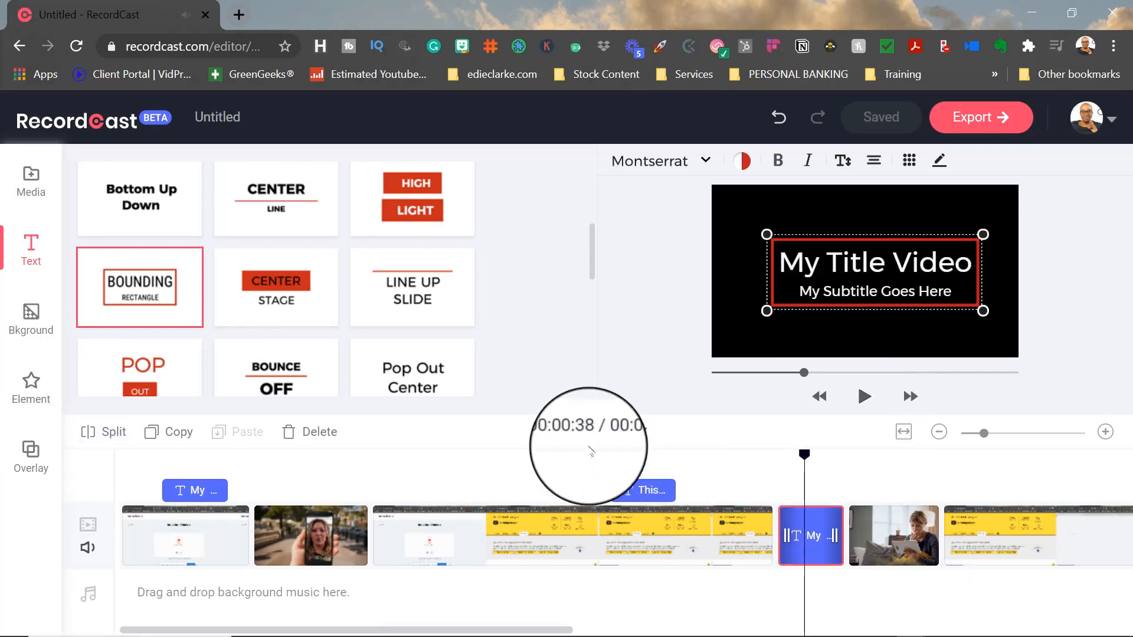
Step: Preview the lower third from about 00:00:26 and review the opening title at about 00:00:02
{"action": "left_click", "coordinate": [595, 454]}
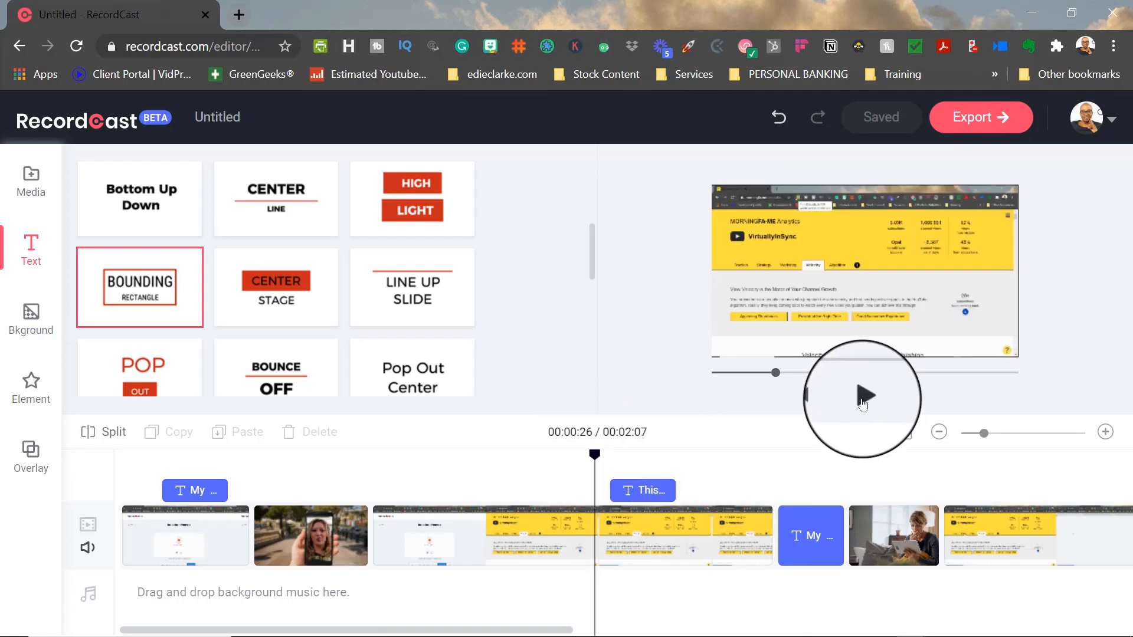
{"action": "left_click", "coordinate": [863, 403]}
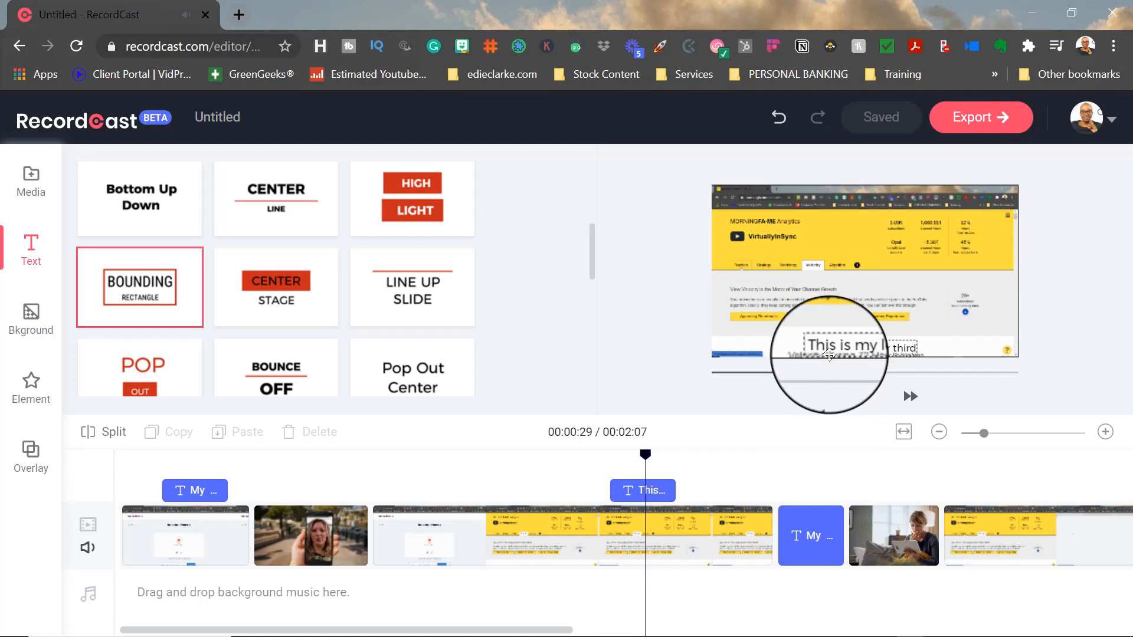
{"action": "left_click_drag", "start_coordinate": [645, 456], "coordinate": [165, 475]}
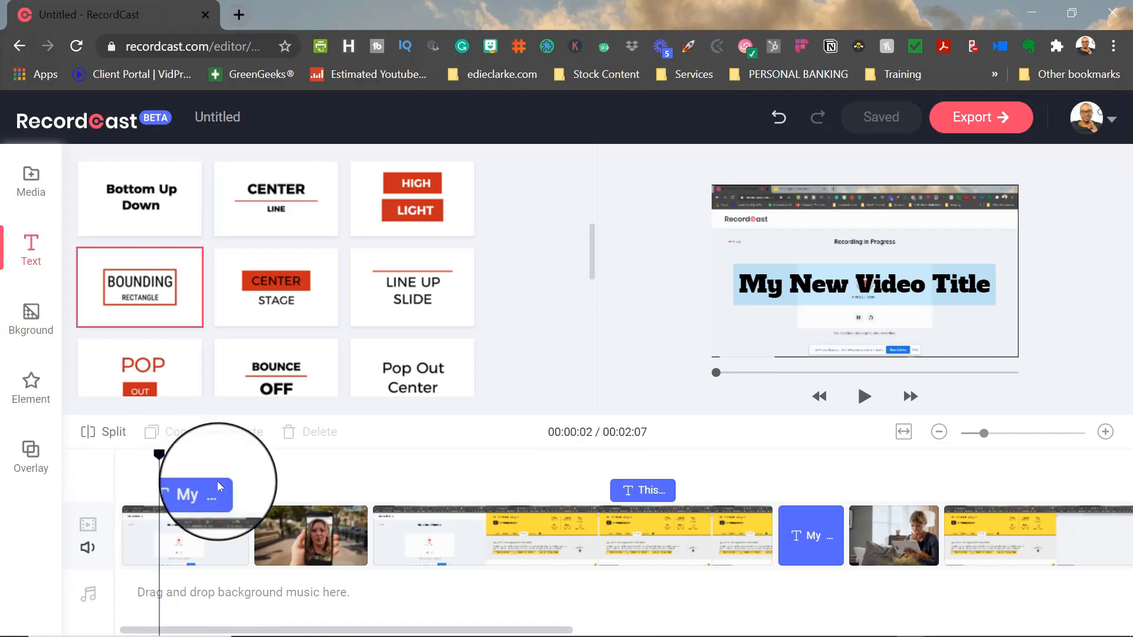
Step: Try to layer the solid pink background with the "My Title Video" clip by adding it on the track above and moving the title
{"action": "left_click", "coordinate": [31, 322]}
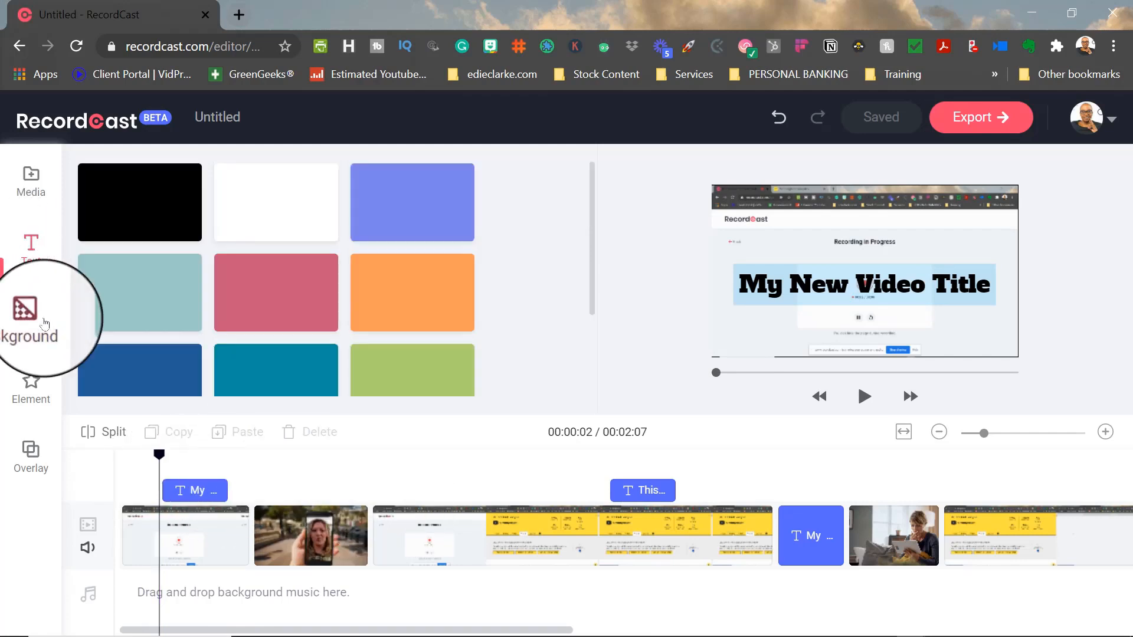
{"action": "left_click", "coordinate": [806, 509]}
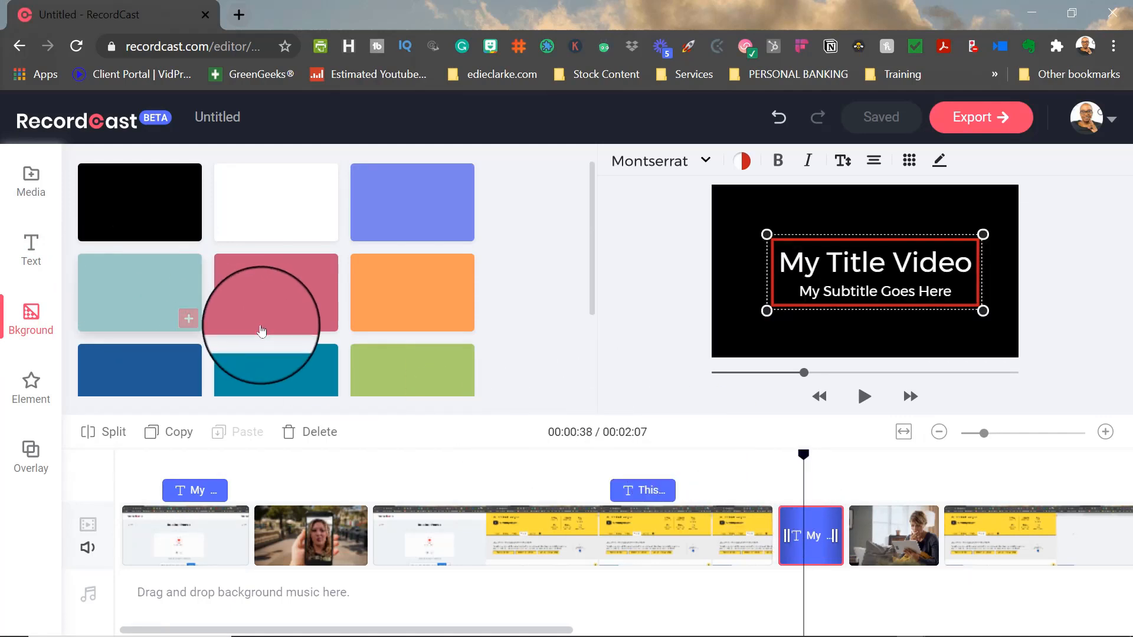
{"action": "left_click_drag", "start_coordinate": [755, 422], "coordinate": [781, 484]}
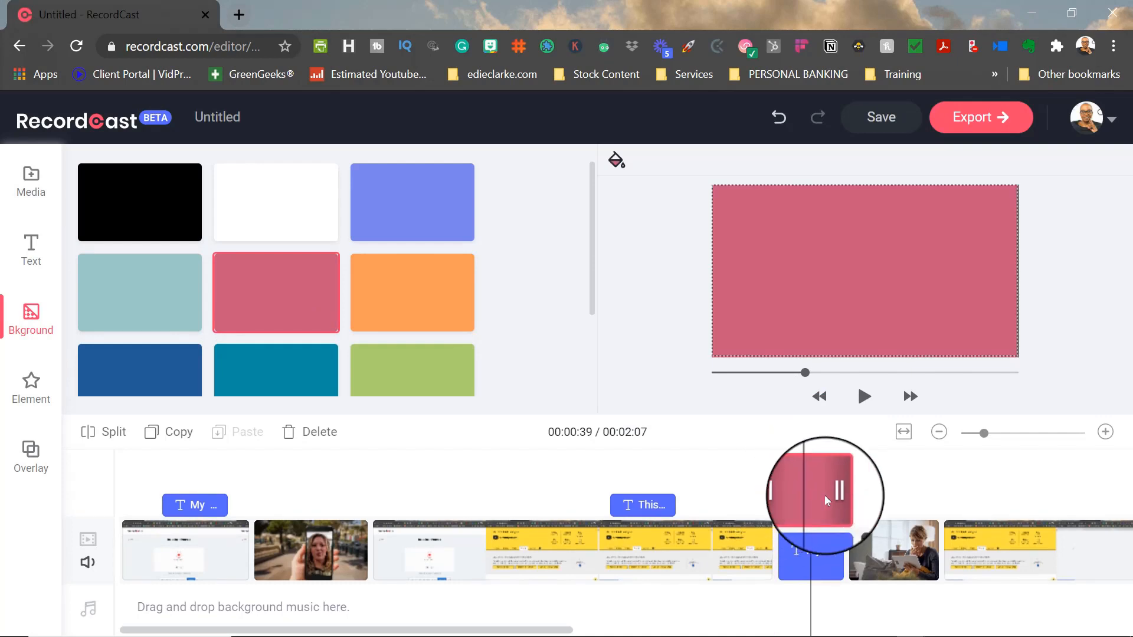
{"action": "left_click", "coordinate": [811, 543]}
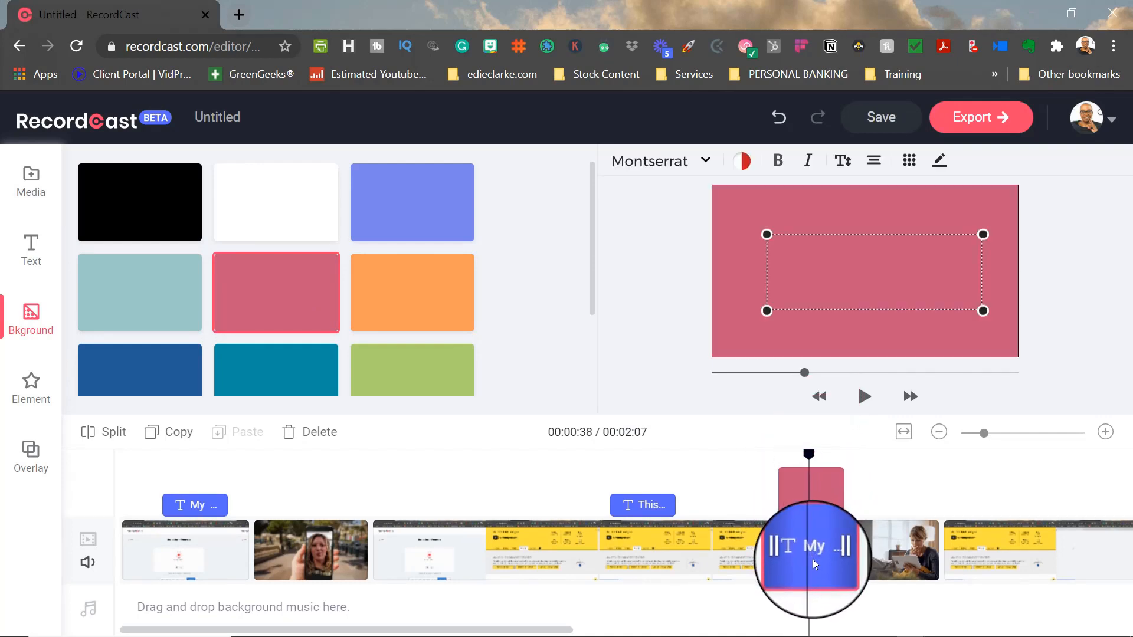
{"action": "left_click", "coordinate": [878, 490]}
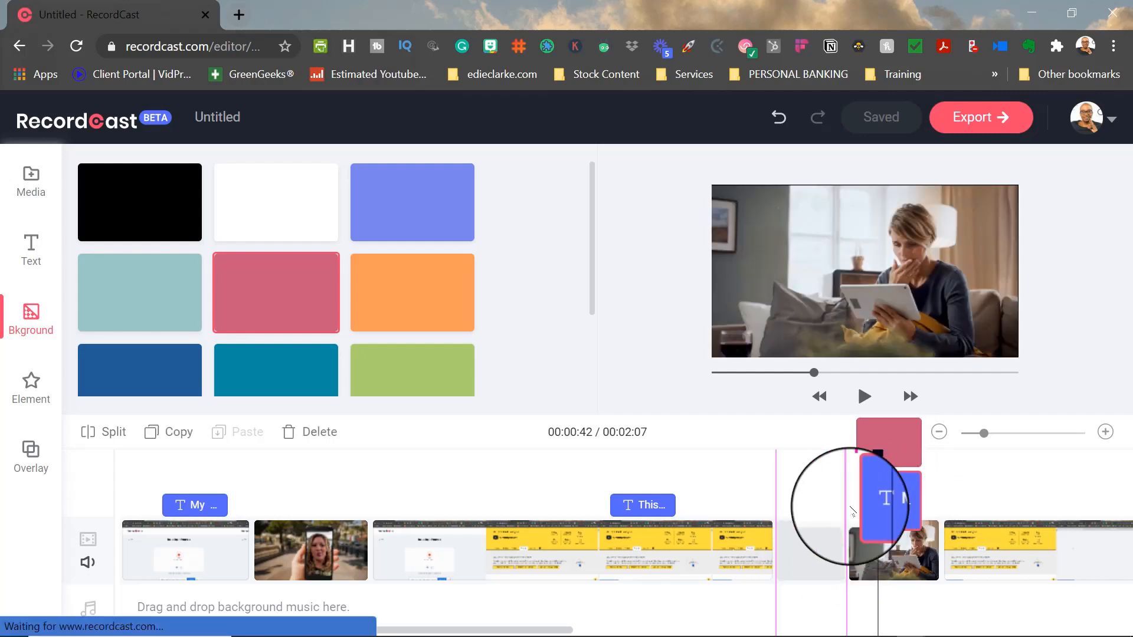
{"action": "left_click", "coordinate": [814, 534]}
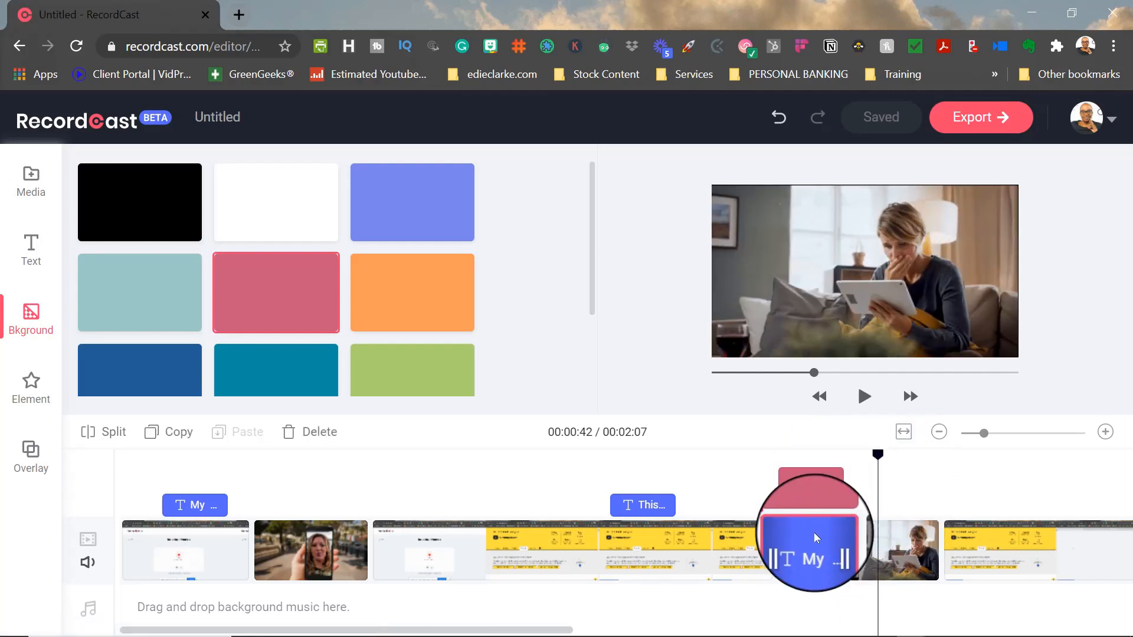
Step: Remove the pink background from the track above the "My Title Video" clip
{"action": "left_click", "coordinate": [809, 463]}
{"action": "left_click", "coordinate": [819, 501]}
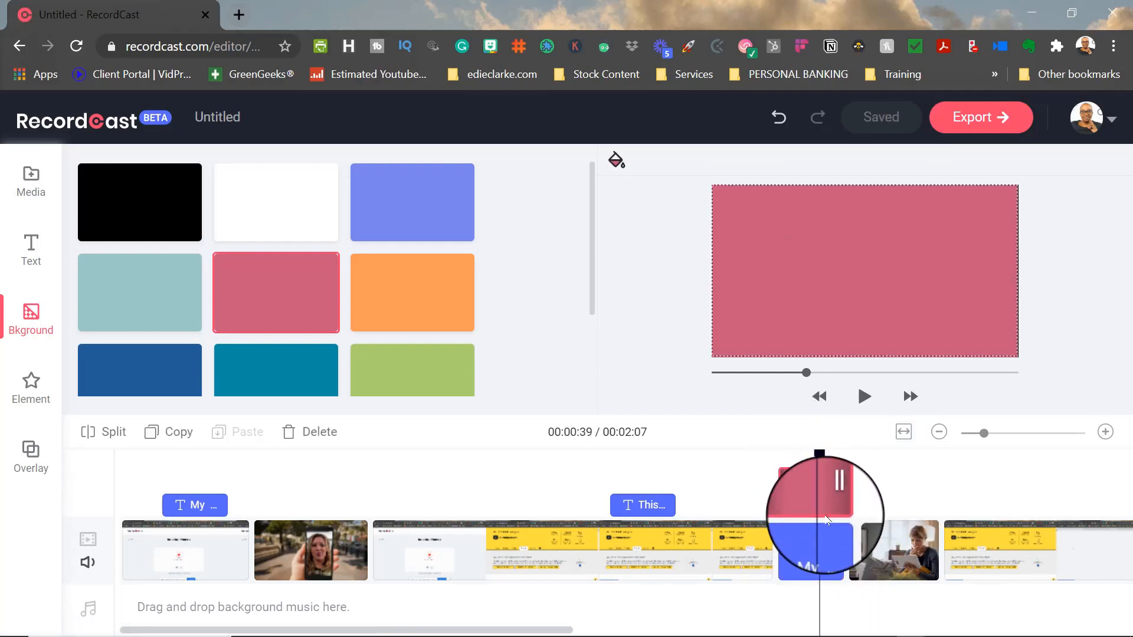
{"action": "key", "text": "Delete"}
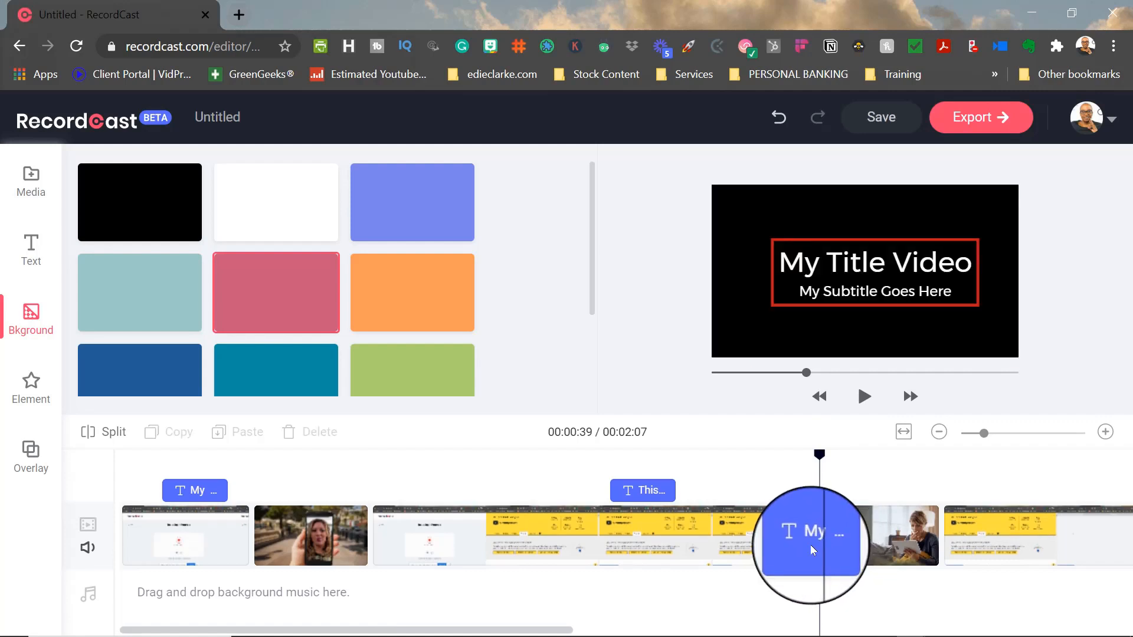
Step: Replace the "My Title Video" clip on the video track with the solid pink background, just before the worried-woman clip
{"action": "left_click", "coordinate": [809, 544]}
{"action": "key", "text": "Delete"}
{"action": "left_click_drag", "start_coordinate": [243, 292], "coordinate": [760, 540]}
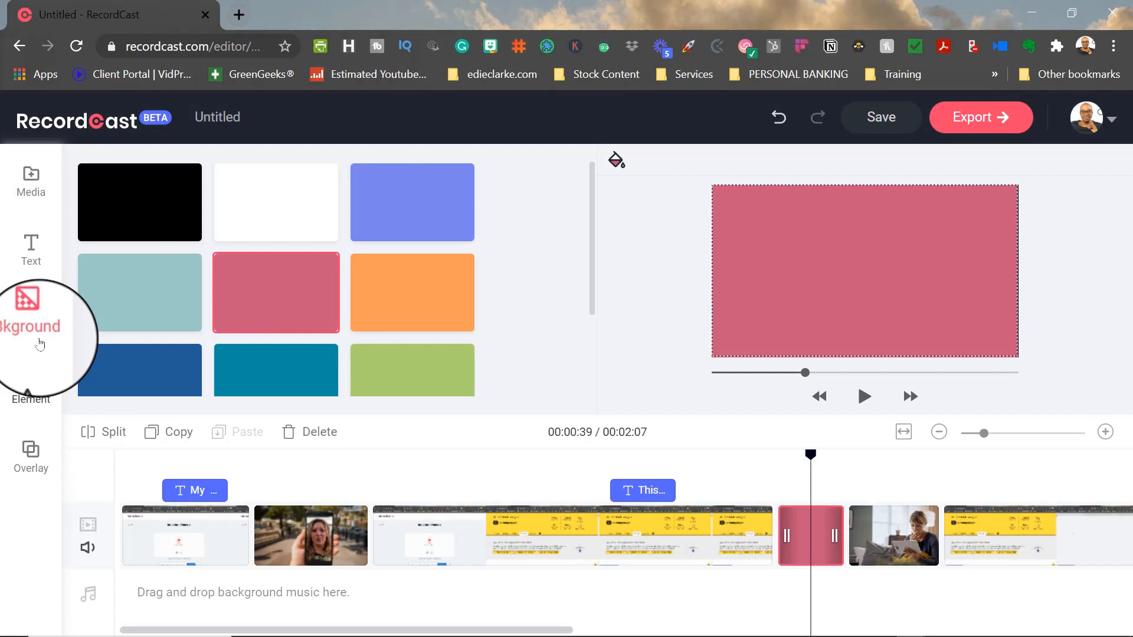
Step: Overlay the Bounding Rectangle dynamic text above the pink background clip and enlarge it around the center of the frame
{"action": "left_click", "coordinate": [30, 248]}
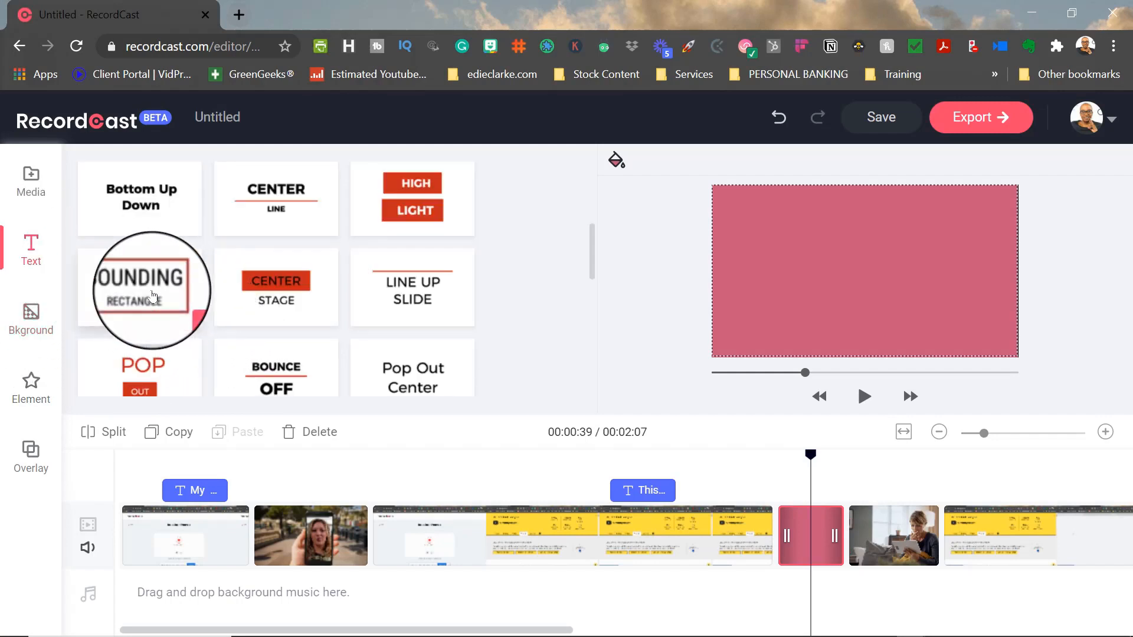
{"action": "left_click_drag", "start_coordinate": [152, 295], "coordinate": [782, 491]}
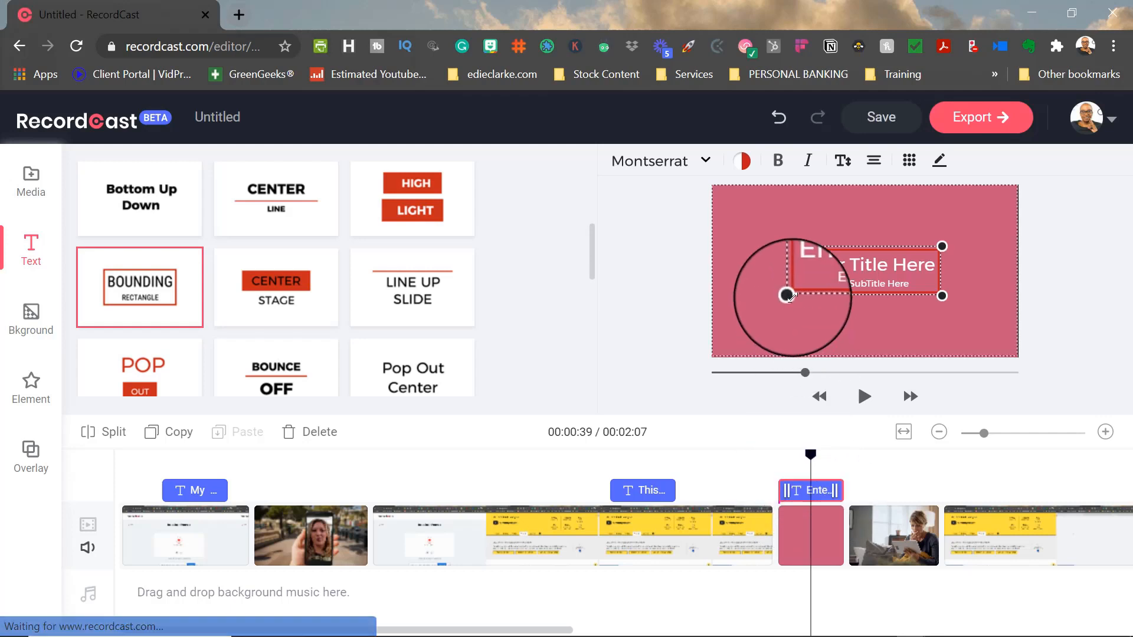
{"action": "left_click_drag", "start_coordinate": [789, 296], "coordinate": [985, 232]}
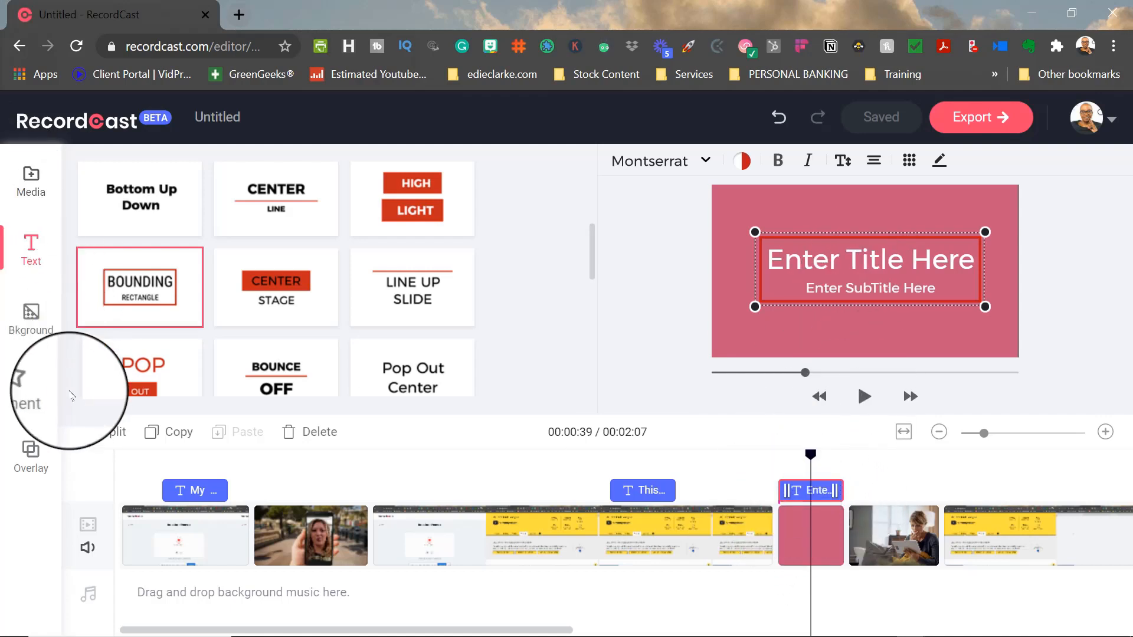
Step: Browse the solid-color backgrounds and the element library's categories, such as Arrow, Promo, Bubble, Business and Music & Art
{"action": "left_click", "coordinate": [33, 315]}
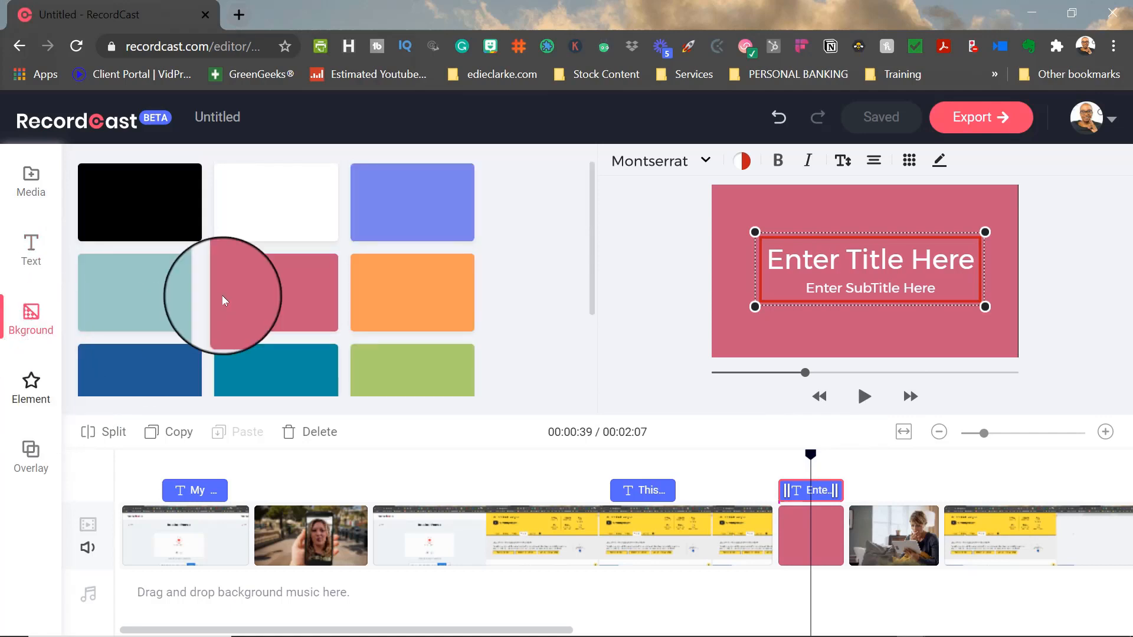
{"action": "scroll", "coordinate": [257, 273], "scroll_direction": "down", "scroll_amount": 2}
{"action": "scroll", "coordinate": [258, 269], "scroll_direction": "up", "scroll_amount": 3}
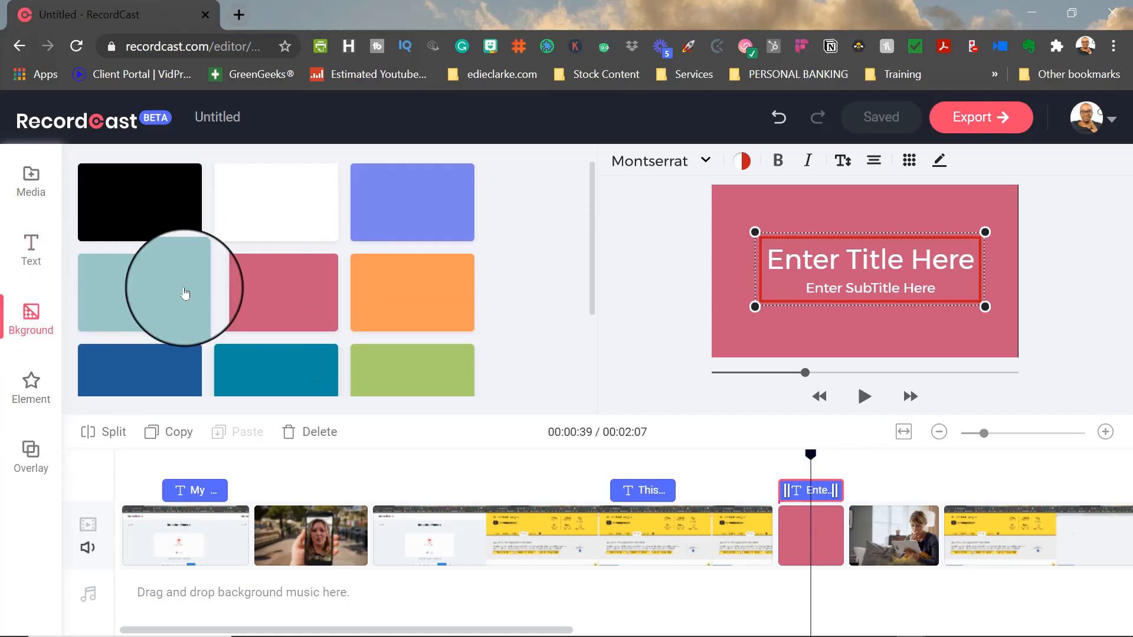
{"action": "left_click", "coordinate": [26, 387]}
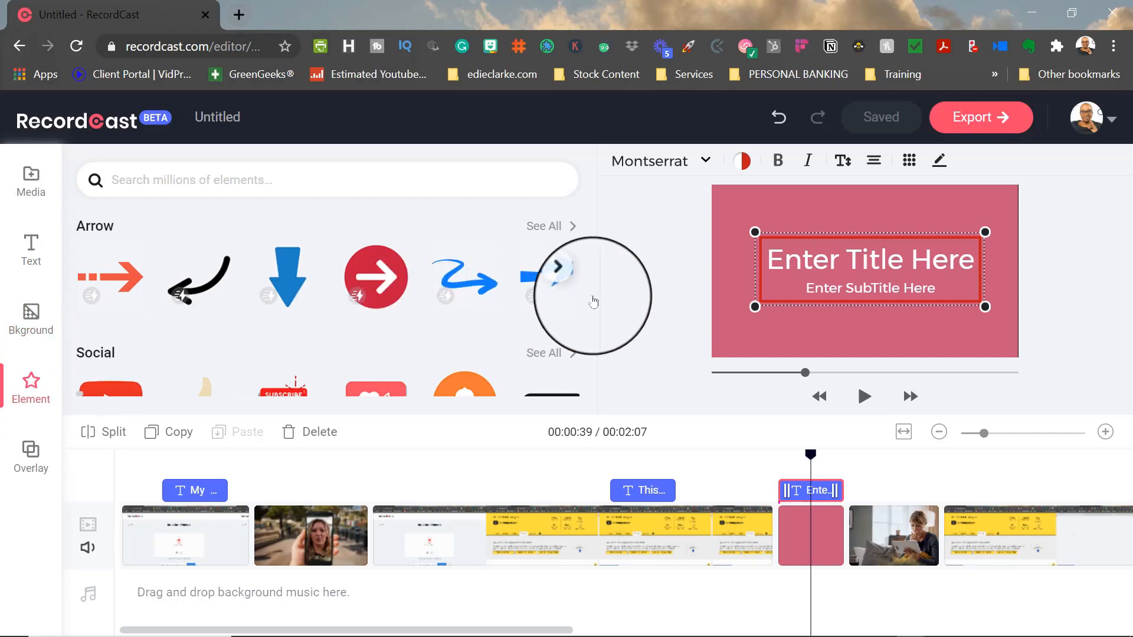
{"action": "scroll", "coordinate": [455, 254], "scroll_direction": "down", "scroll_amount": 10}
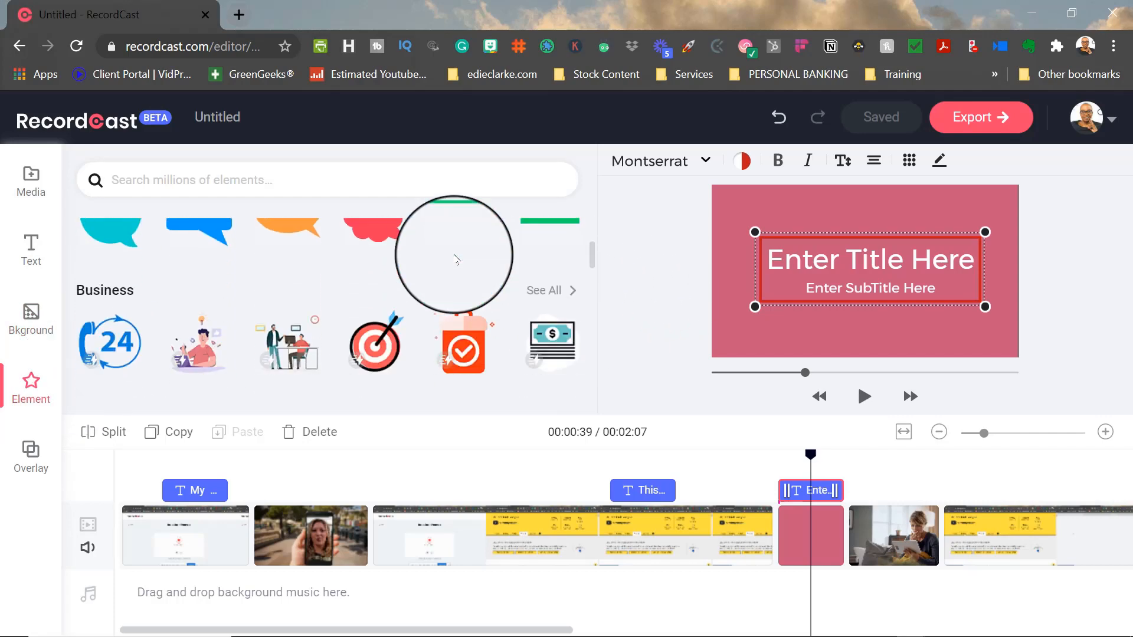
{"action": "scroll", "coordinate": [455, 258], "scroll_direction": "down", "scroll_amount": 5}
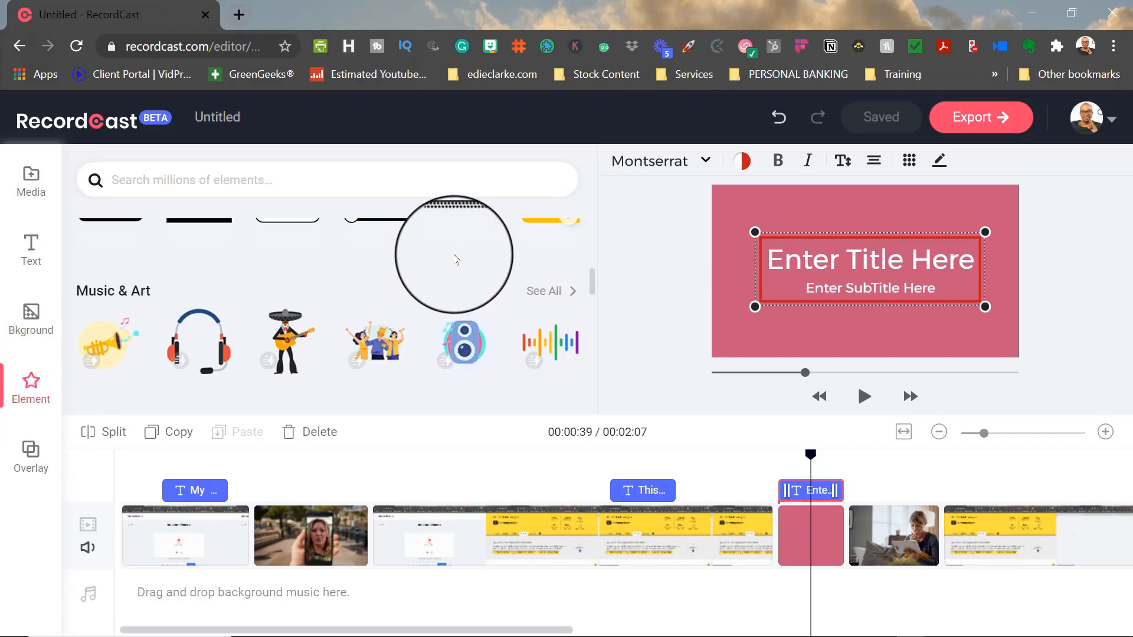
{"action": "scroll", "coordinate": [454, 256], "scroll_direction": "down", "scroll_amount": 4}
{"action": "scroll", "coordinate": [454, 256], "scroll_direction": "up", "scroll_amount": 12}
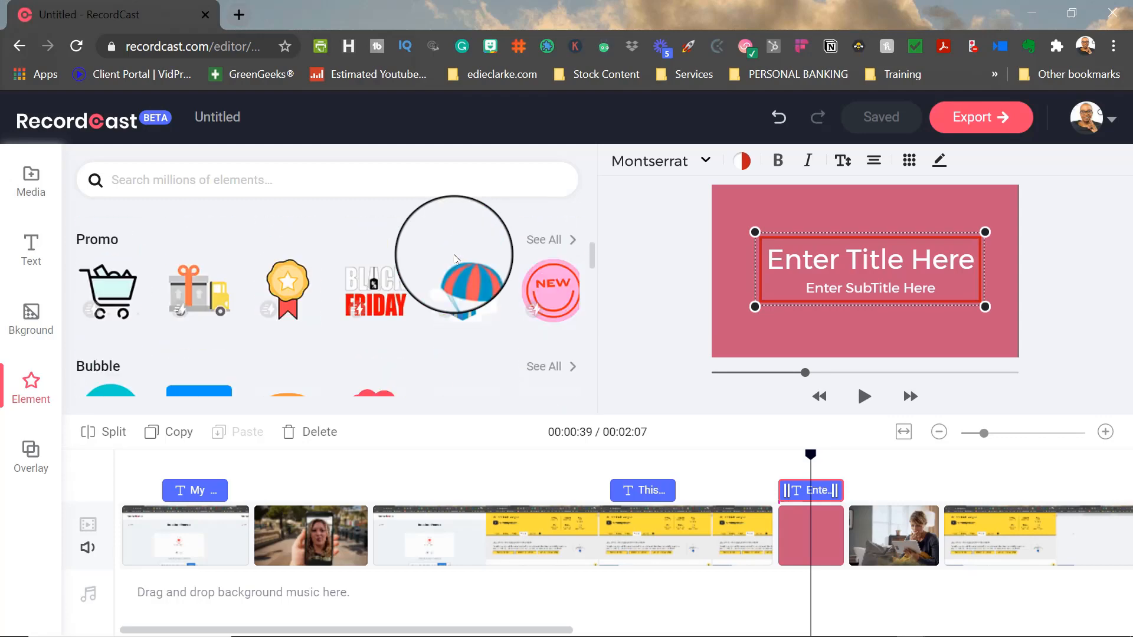
{"action": "scroll", "coordinate": [454, 257], "scroll_direction": "up", "scroll_amount": 3}
Step: Add the straight blue animated arrow above the lower third clip, starting at about 00:00:27
{"action": "left_click", "coordinate": [639, 460]}
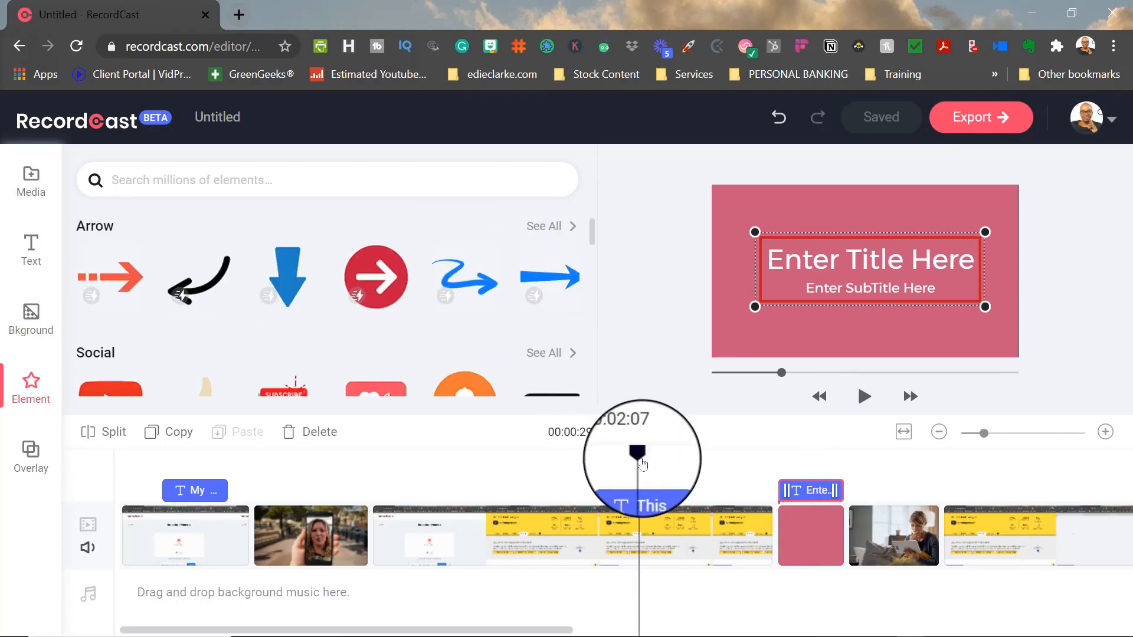
{"action": "left_click_drag", "start_coordinate": [641, 460], "coordinate": [609, 457]}
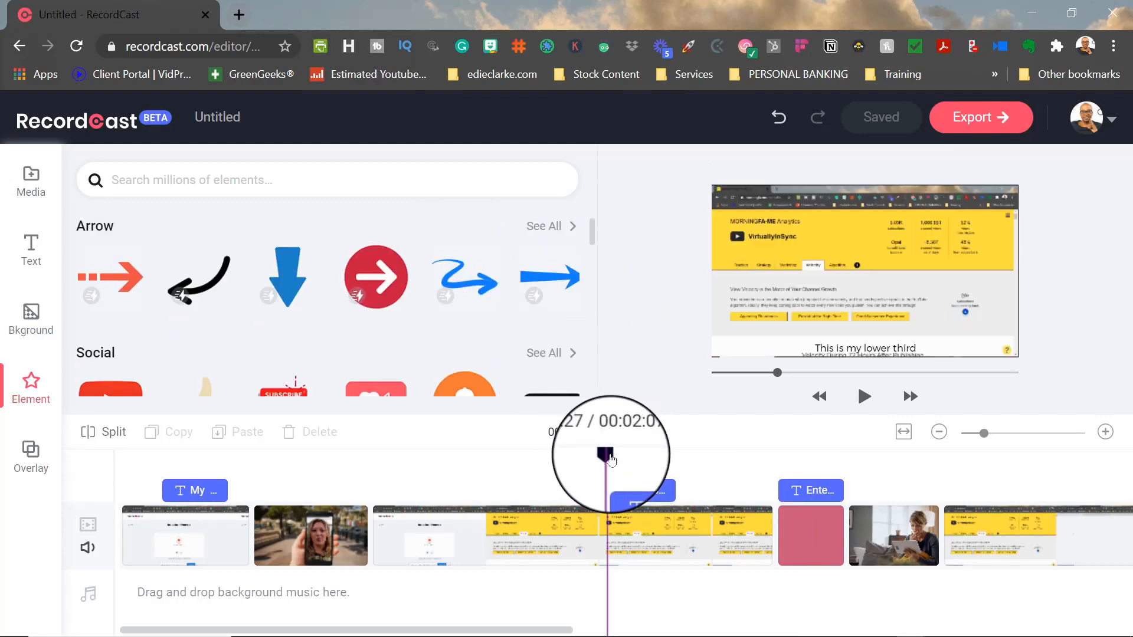
{"action": "left_click_drag", "start_coordinate": [549, 282], "coordinate": [611, 475]}
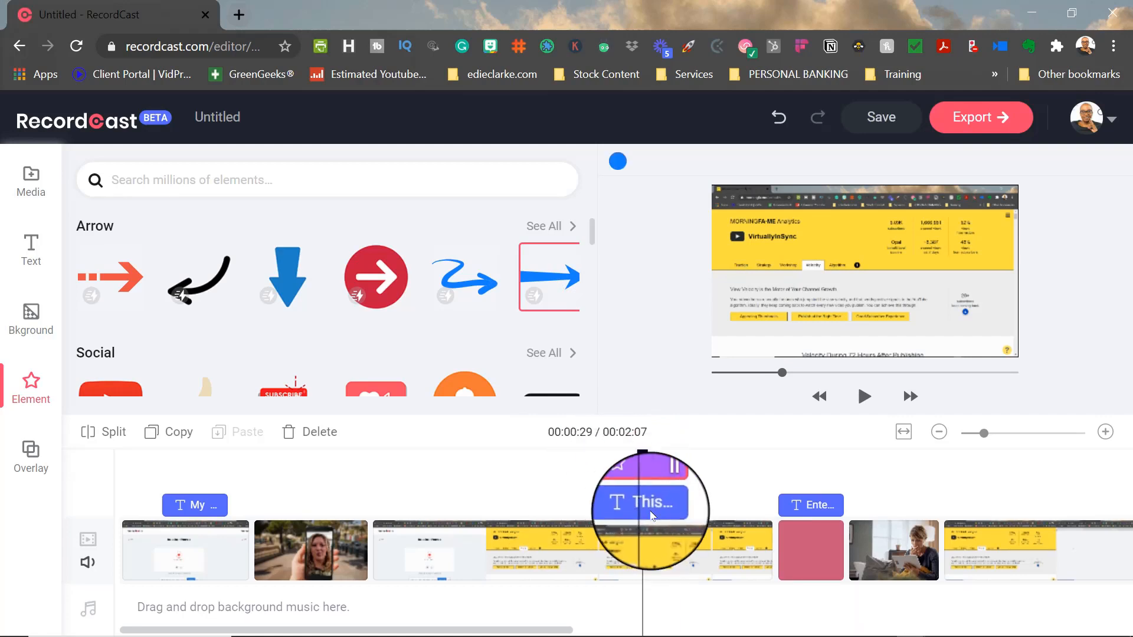
Step: Position the small blue arrow just left of "This is my lower third", and raise the text and arrow slightly in the frame
{"action": "left_click_drag", "start_coordinate": [857, 274], "coordinate": [754, 346]}
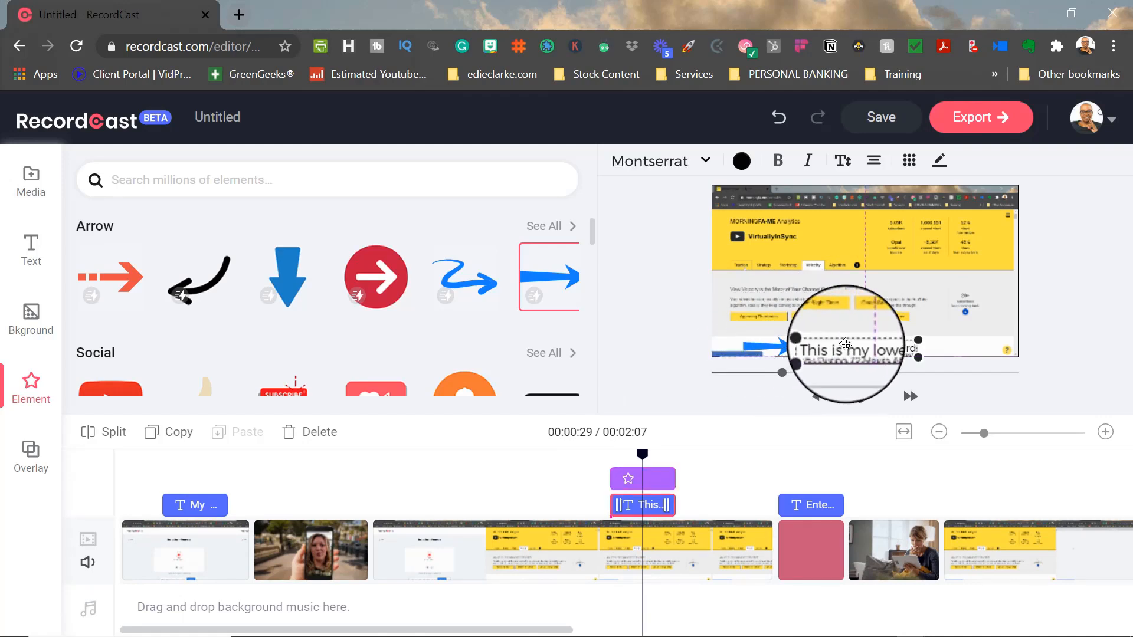
{"action": "left_click_drag", "start_coordinate": [846, 345], "coordinate": [847, 341]}
{"action": "left_click", "coordinate": [763, 343]}
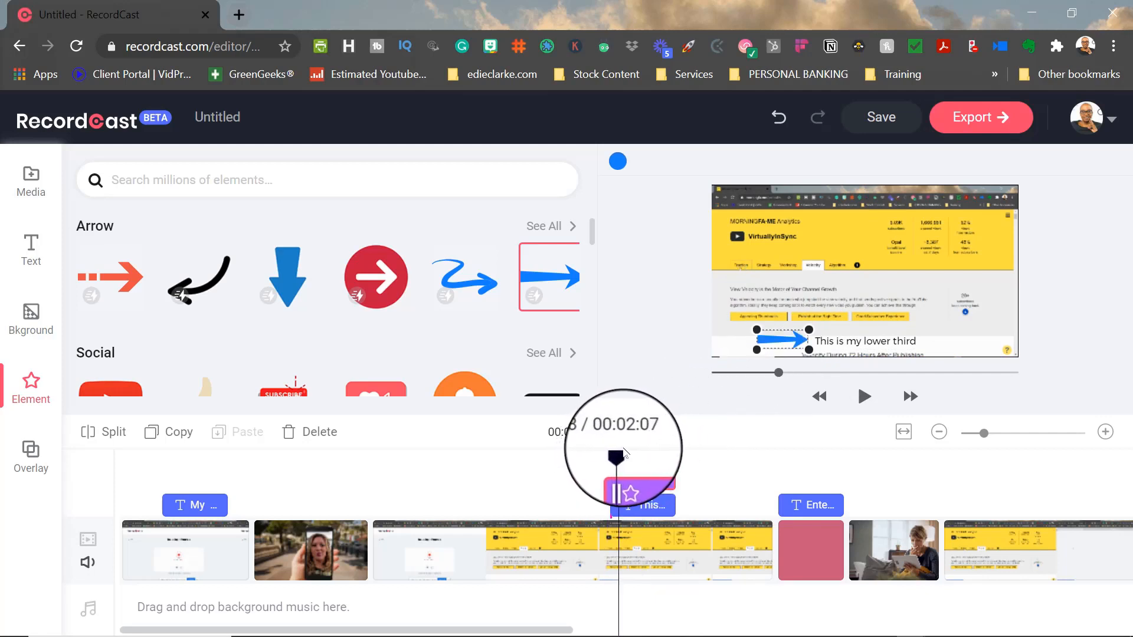
Step: Scrub through the arrow and lower third to about 00:00:31, and look through more element categories such as Button
{"action": "left_click_drag", "start_coordinate": [655, 452], "coordinate": [681, 453]}
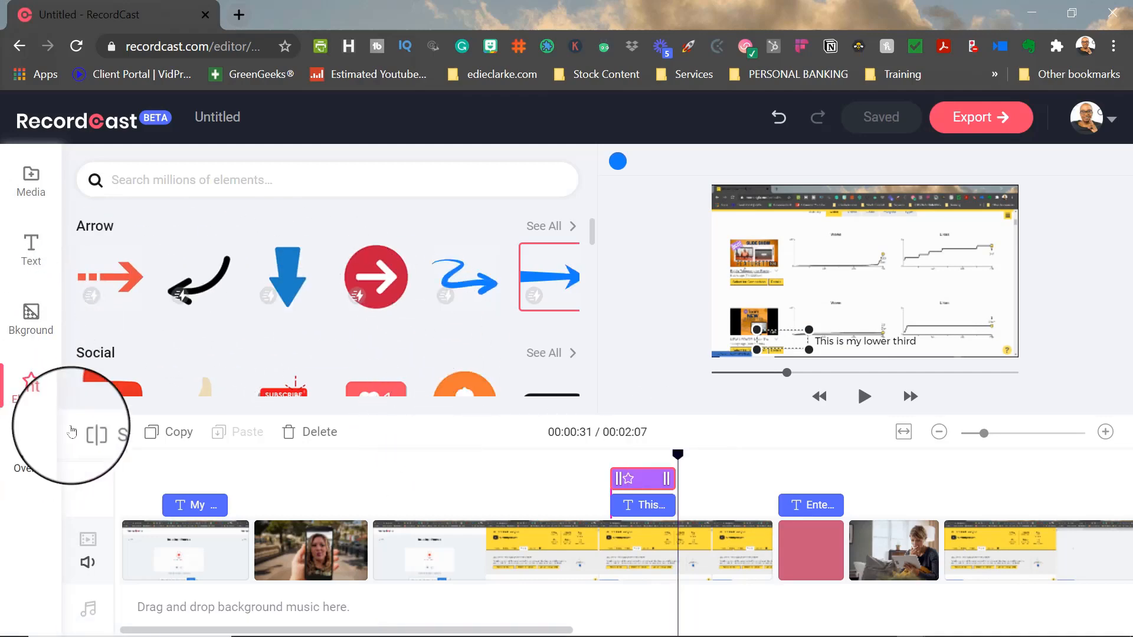
{"action": "scroll", "coordinate": [266, 302], "scroll_direction": "down", "scroll_amount": 10}
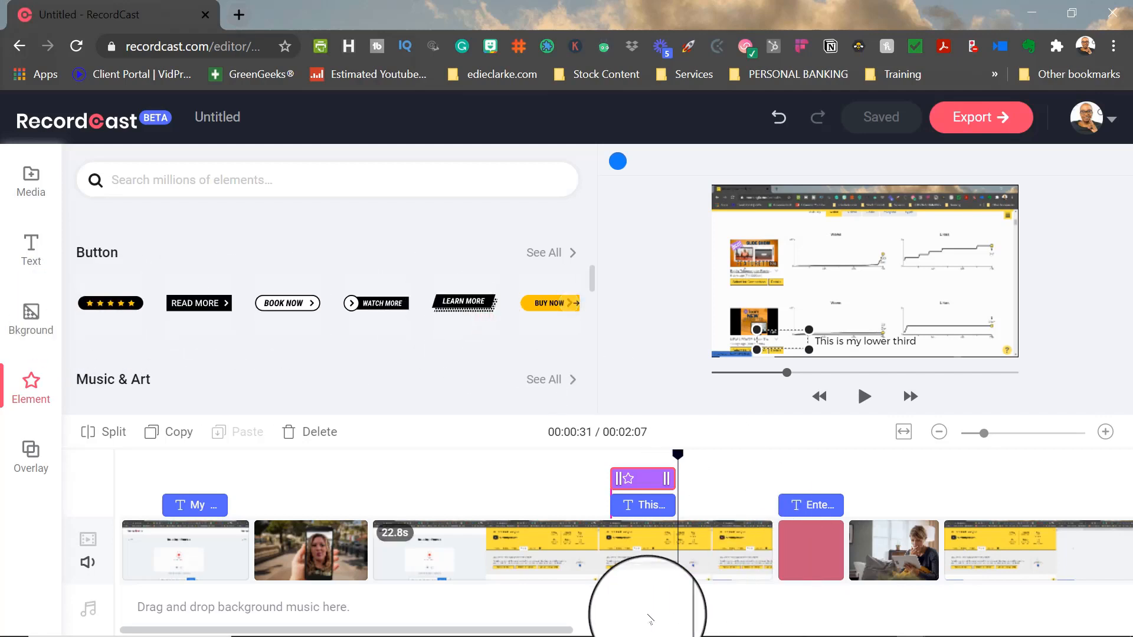
Step: Add the animated "WATCH MORE" button element at about 00:01:58, enlarge it slightly and place it above the "Recording in Progress" heading
{"action": "left_click_drag", "start_coordinate": [537, 630], "coordinate": [1128, 626]}
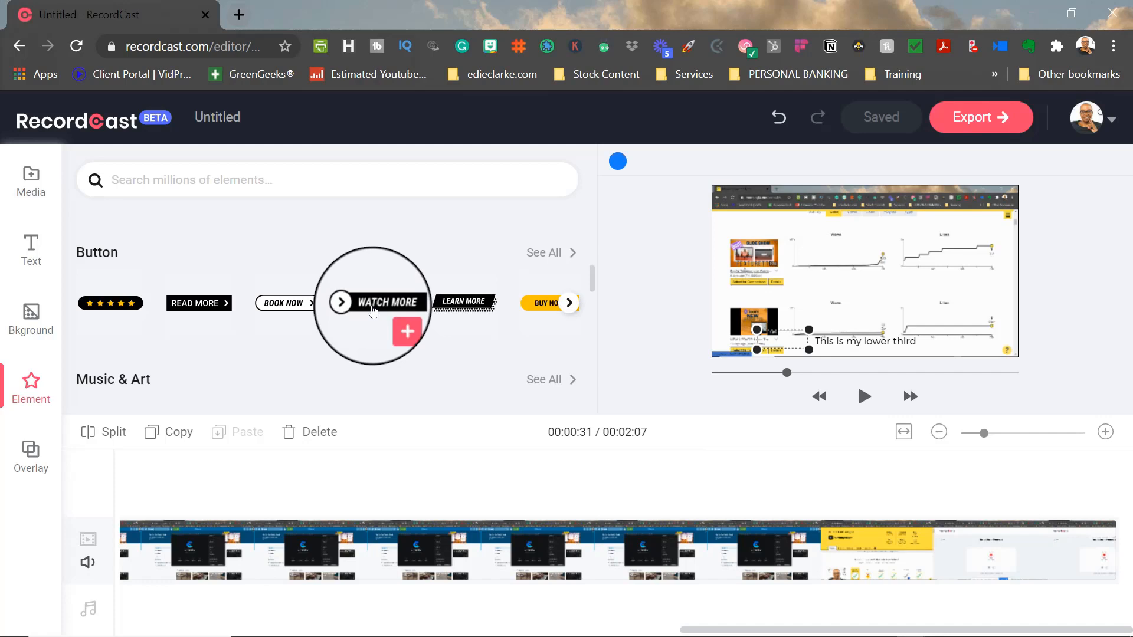
{"action": "left_click_drag", "start_coordinate": [373, 311], "coordinate": [950, 507]}
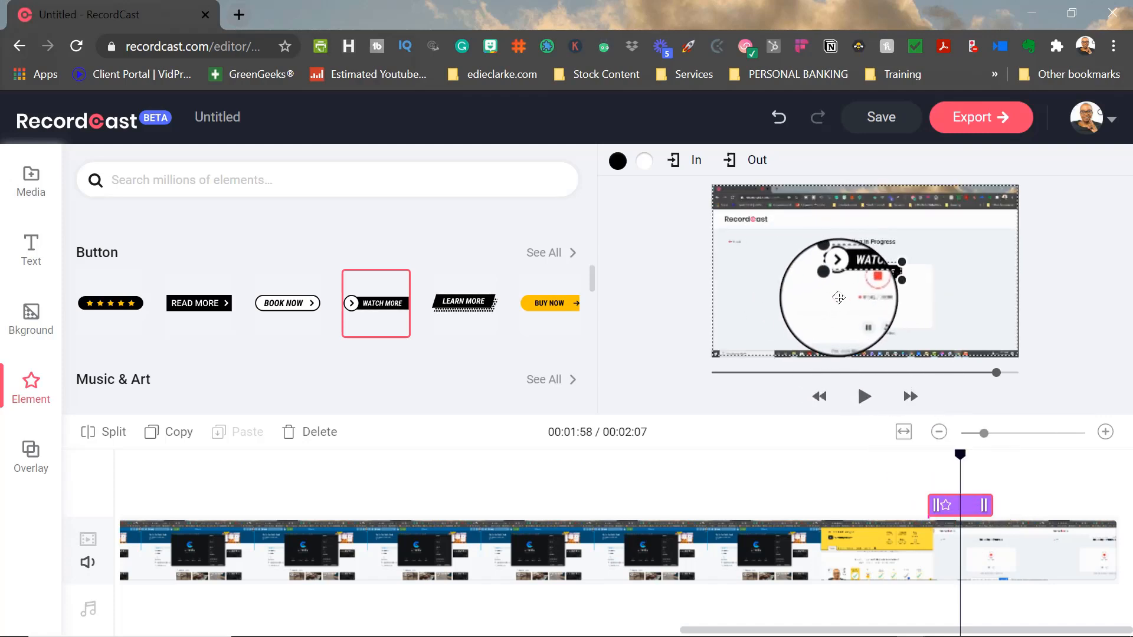
{"action": "left_click_drag", "start_coordinate": [819, 288], "coordinate": [796, 298]}
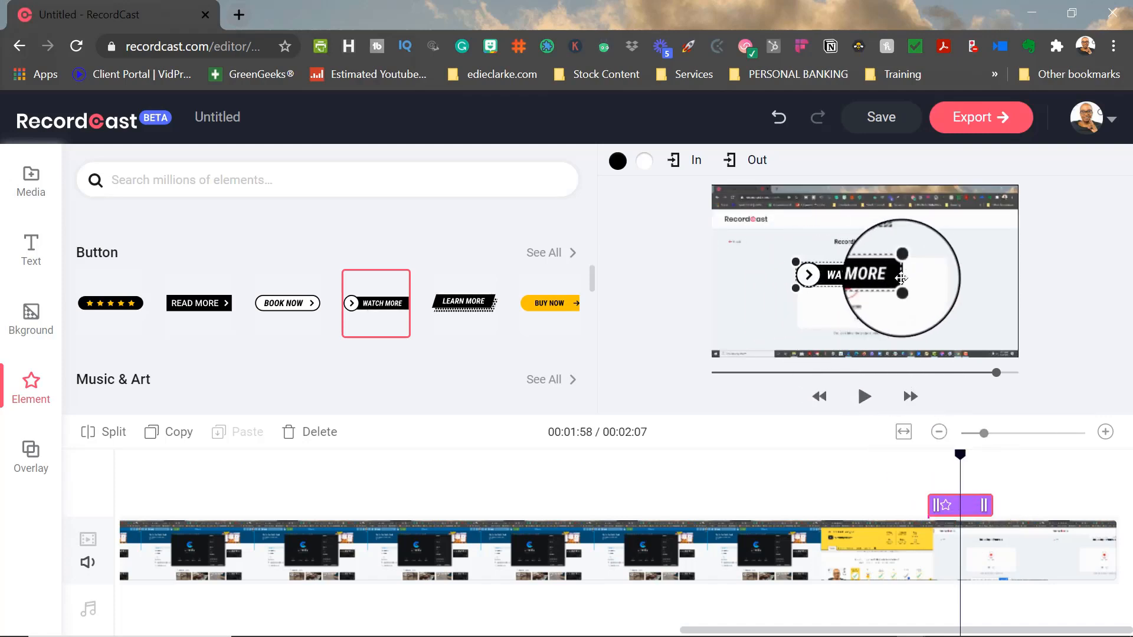
{"action": "left_click_drag", "start_coordinate": [861, 274], "coordinate": [861, 231]}
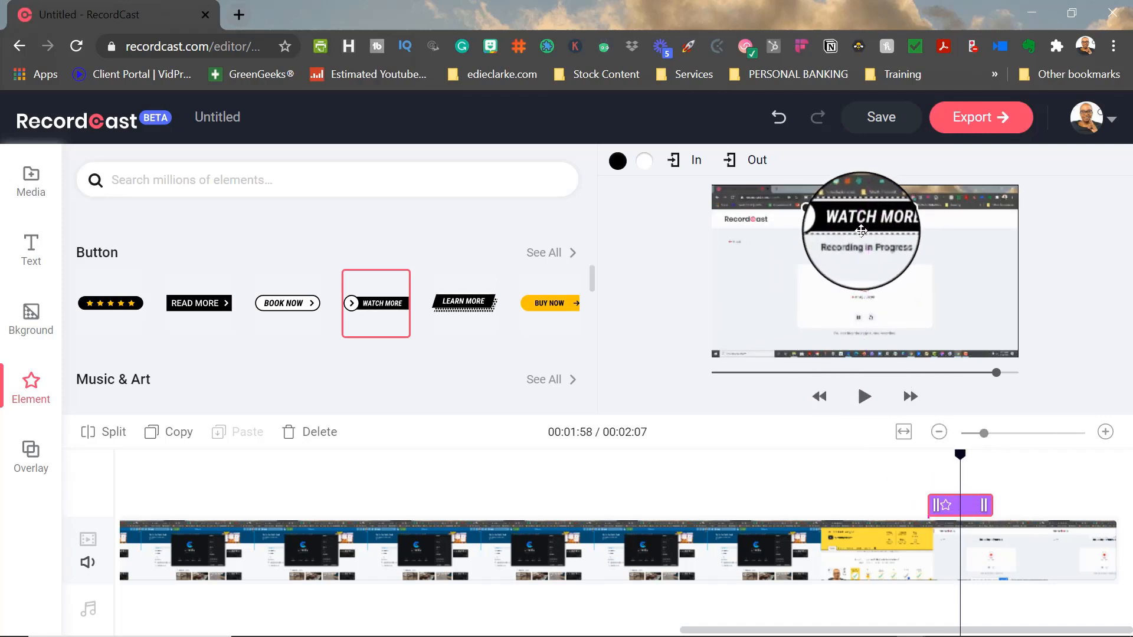
Step: Recolor the "WATCH MORE" button dark red with light yellow as its second color
{"action": "left_click", "coordinate": [618, 163]}
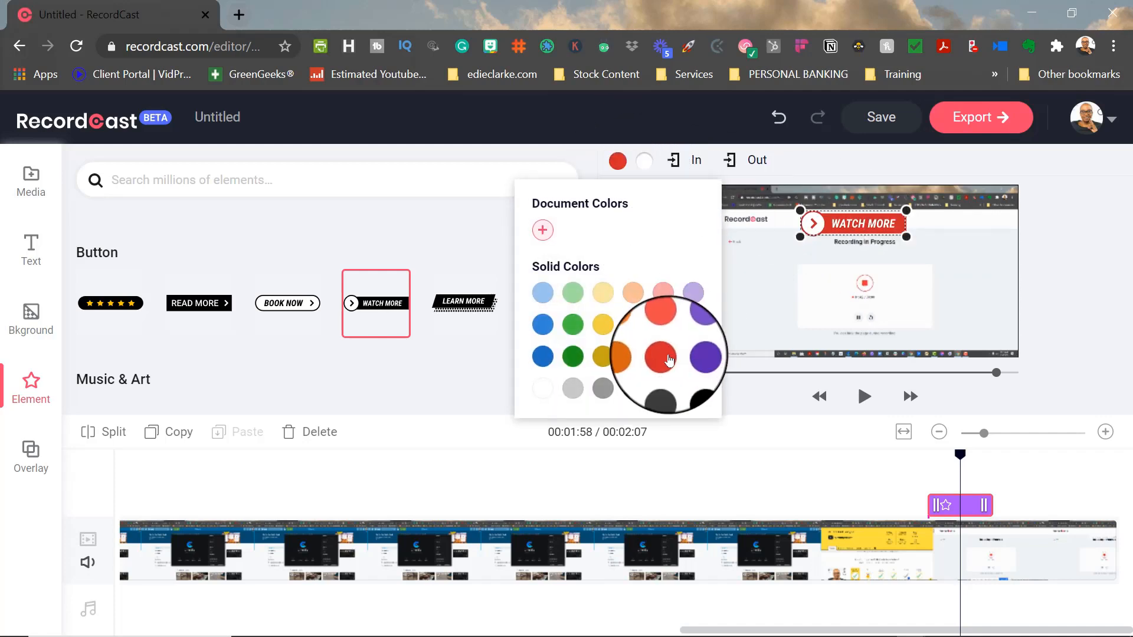
{"action": "left_click", "coordinate": [644, 159]}
{"action": "left_click", "coordinate": [629, 293]}
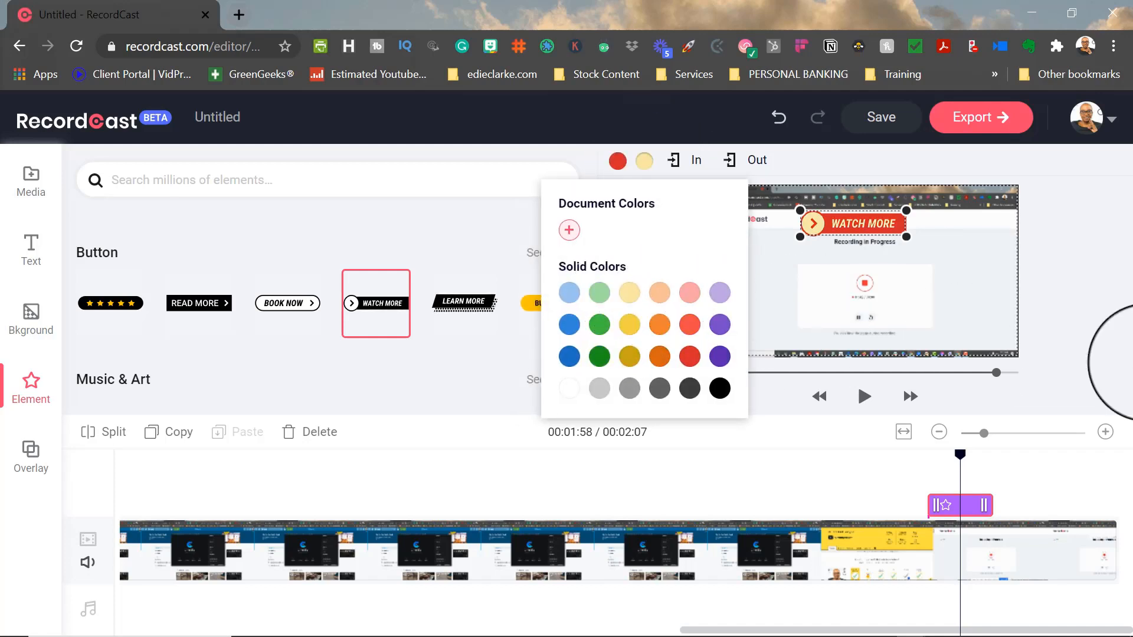
{"action": "left_click", "coordinate": [1091, 354]}
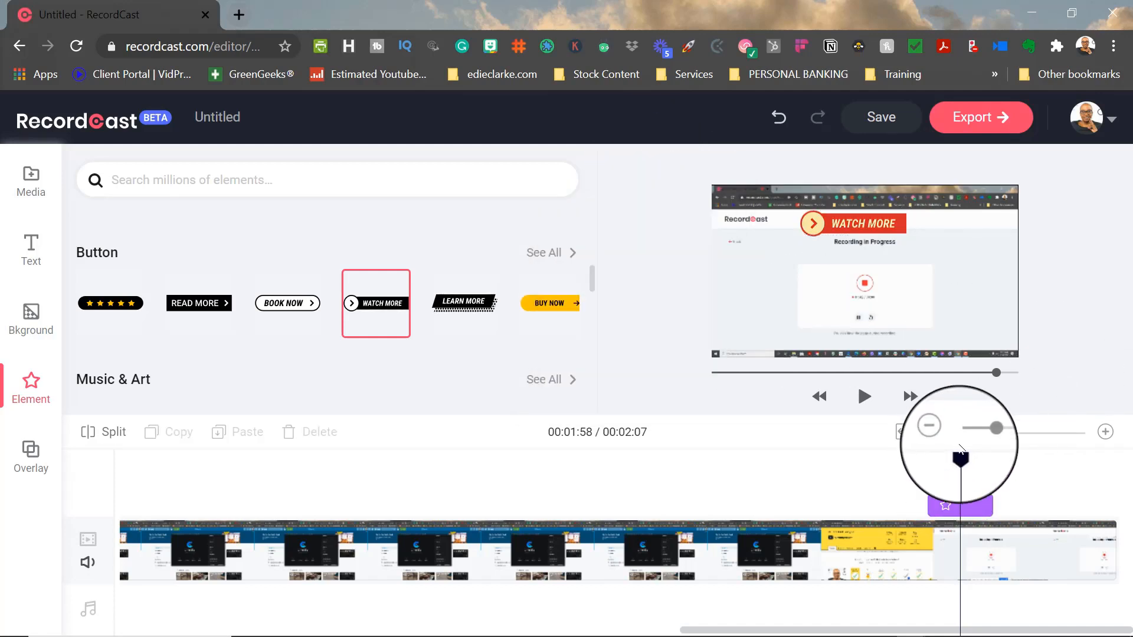
Step: Look through further element categories such as Nature, Sport & Fitness, Food and Time
{"action": "scroll", "coordinate": [269, 301], "scroll_direction": "down", "scroll_amount": 3}
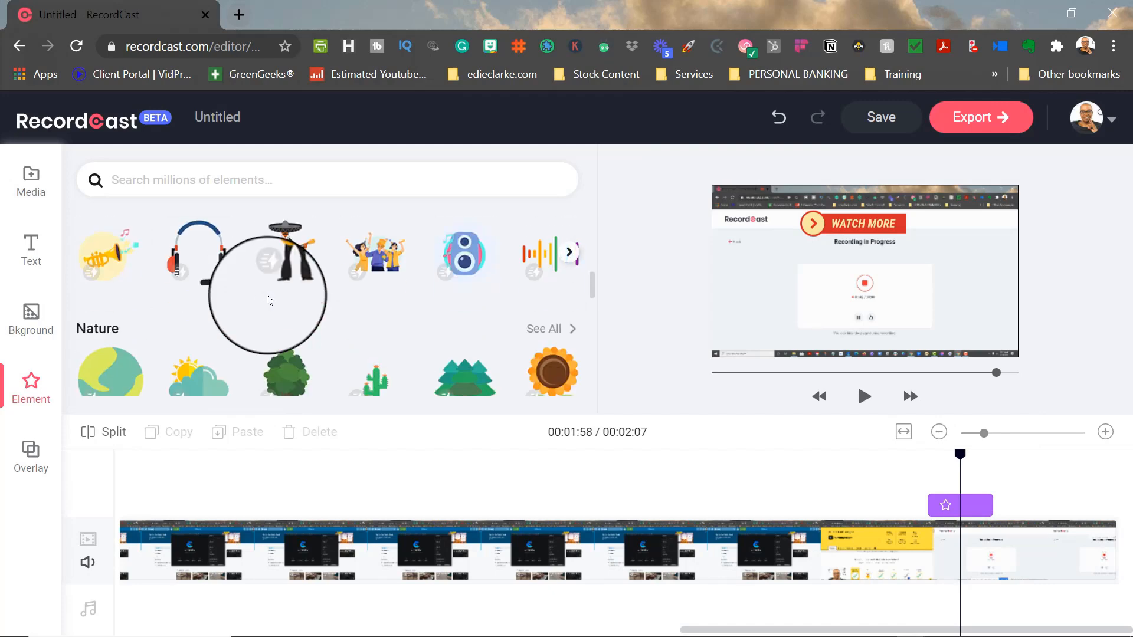
{"action": "scroll", "coordinate": [269, 299], "scroll_direction": "down", "scroll_amount": 10}
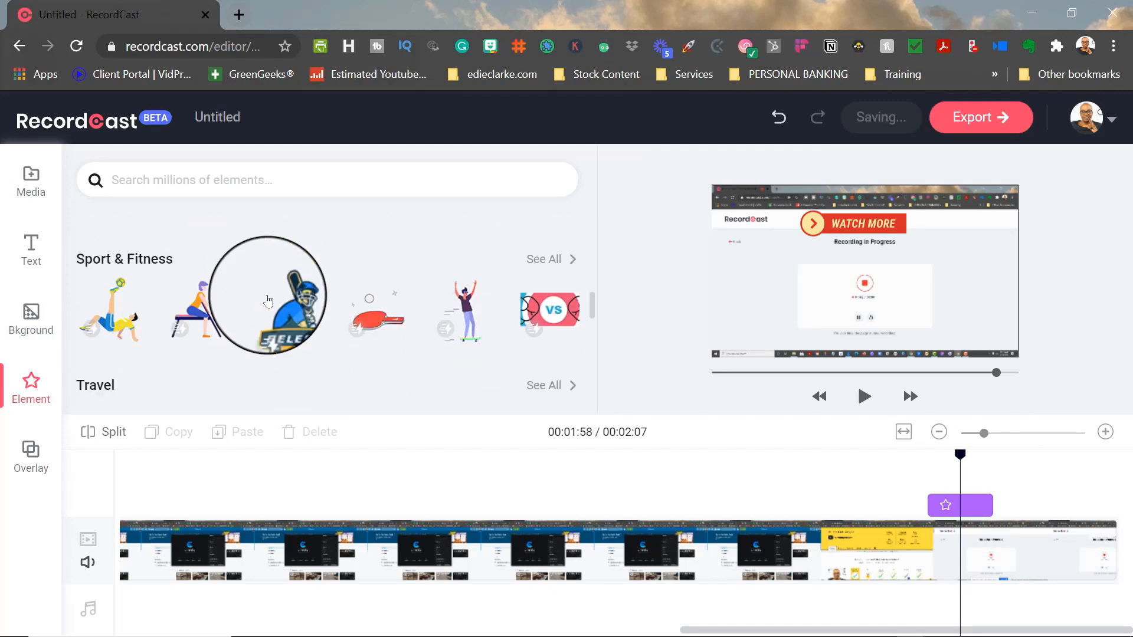
{"action": "scroll", "coordinate": [269, 300], "scroll_direction": "down", "scroll_amount": 8}
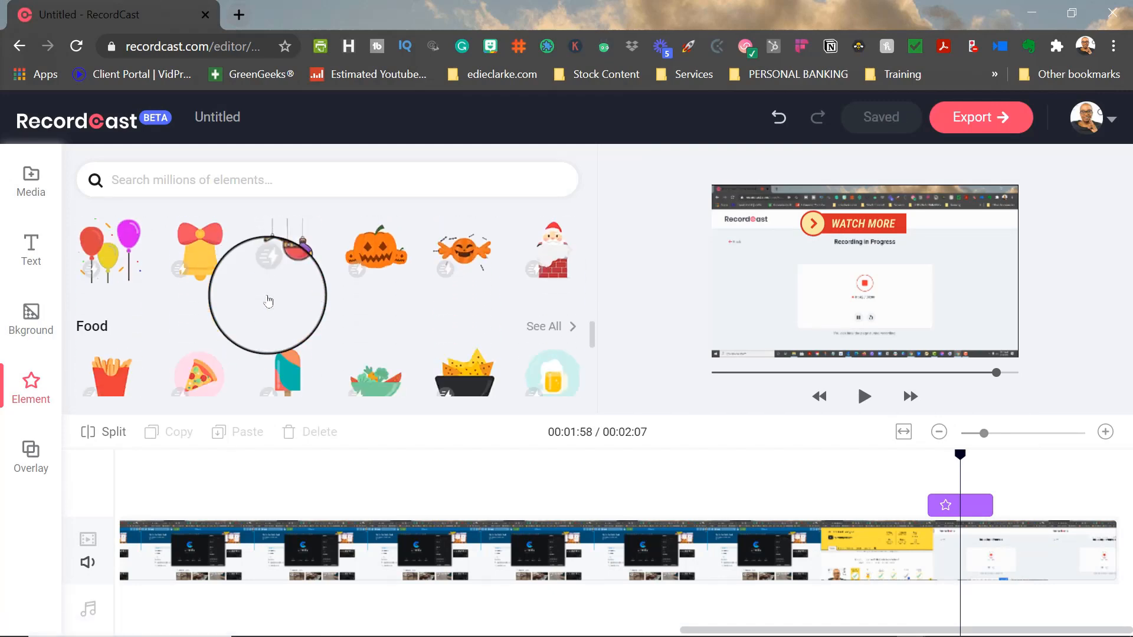
{"action": "scroll", "coordinate": [268, 301], "scroll_direction": "down", "scroll_amount": 8}
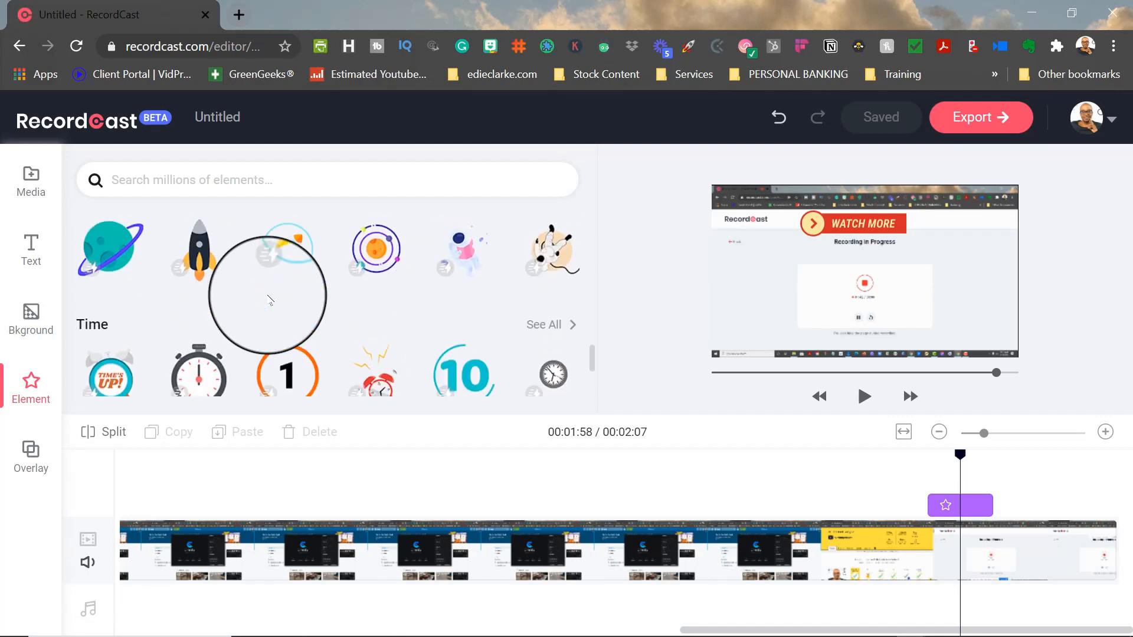
Step: Add the Logo/Intro/Outro overlay with the social media icons near the video's end, starting at about 00:02:03, and scrub through it
{"action": "left_click", "coordinate": [35, 459]}
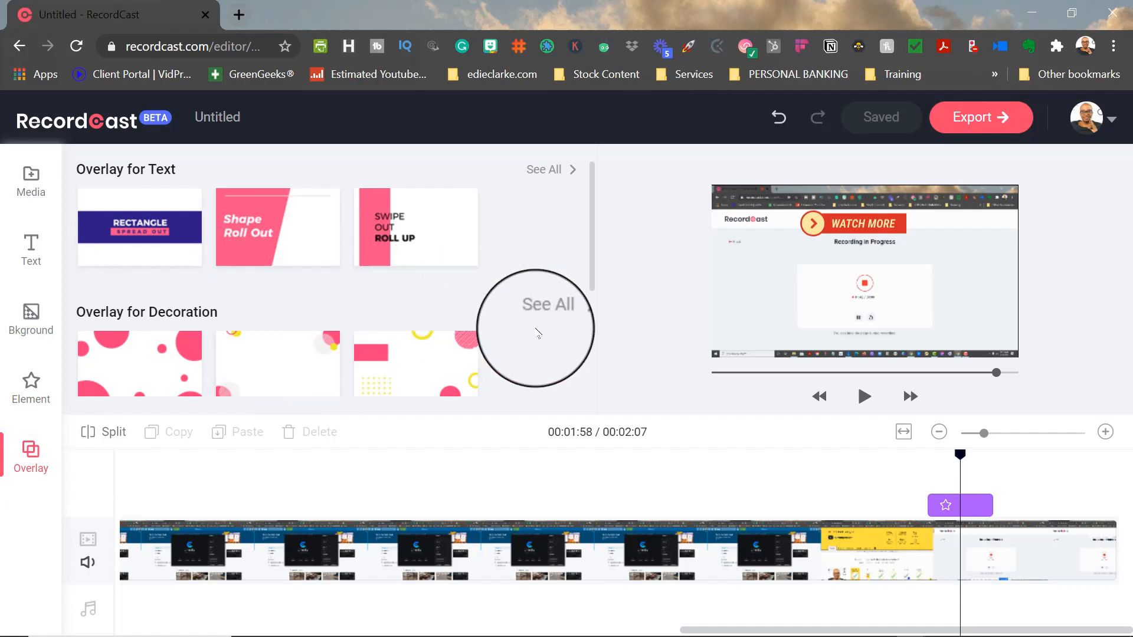
{"action": "mouse_move", "coordinate": [453, 253]}
{"action": "scroll", "coordinate": [454, 250], "scroll_direction": "down", "scroll_amount": 2}
{"action": "scroll", "coordinate": [463, 252], "scroll_direction": "up", "scroll_amount": 2}
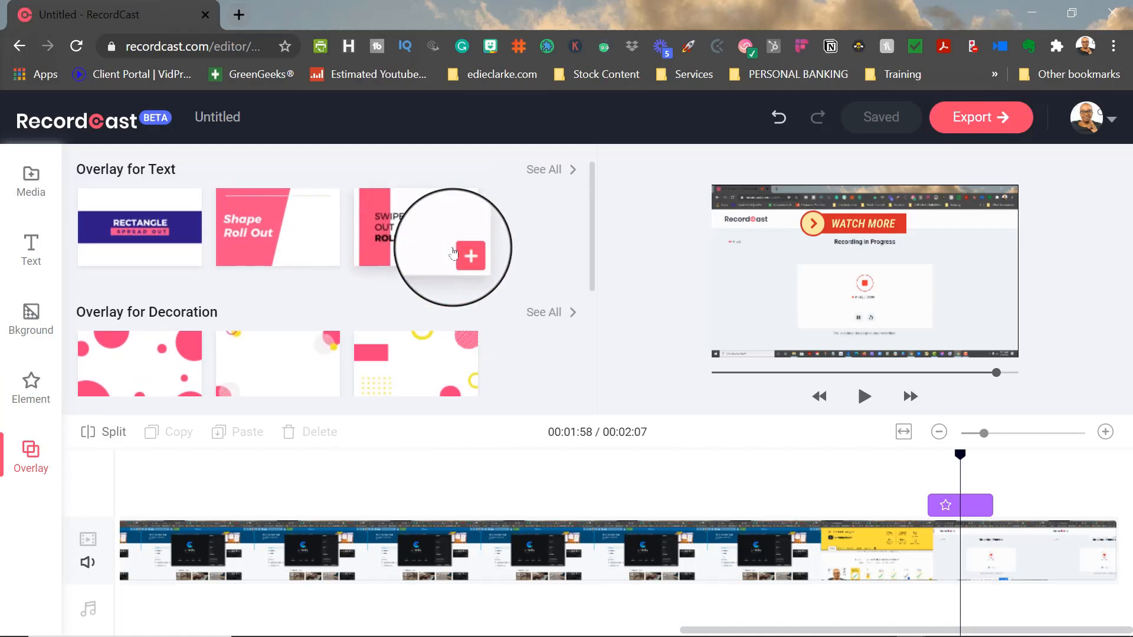
{"action": "scroll", "coordinate": [361, 306], "scroll_direction": "down", "scroll_amount": 2}
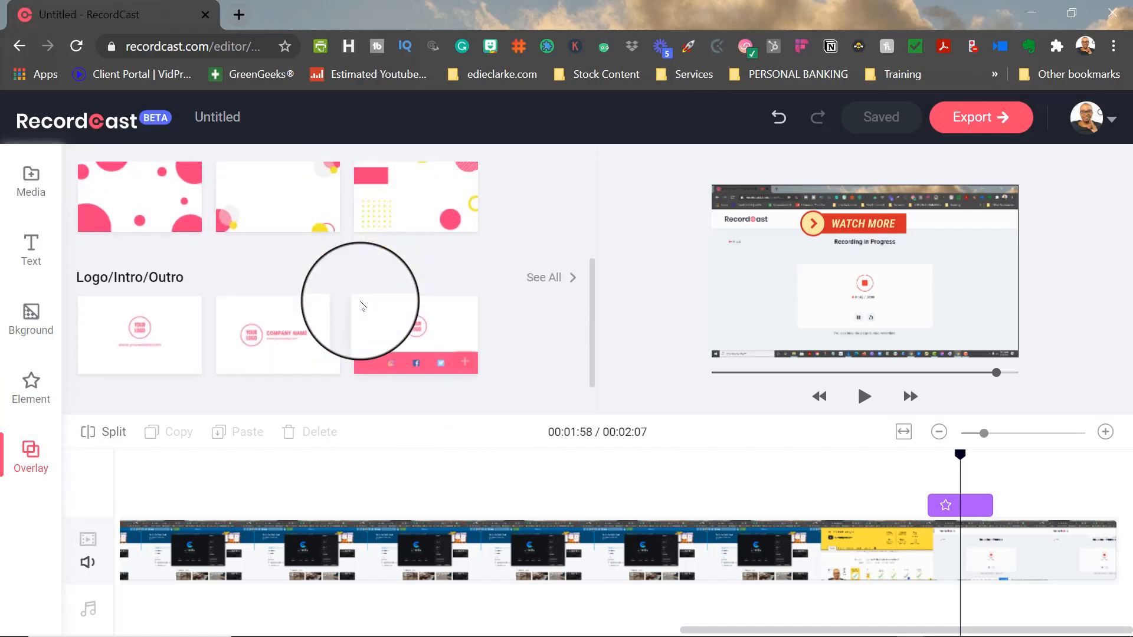
{"action": "mouse_move", "coordinate": [253, 319]}
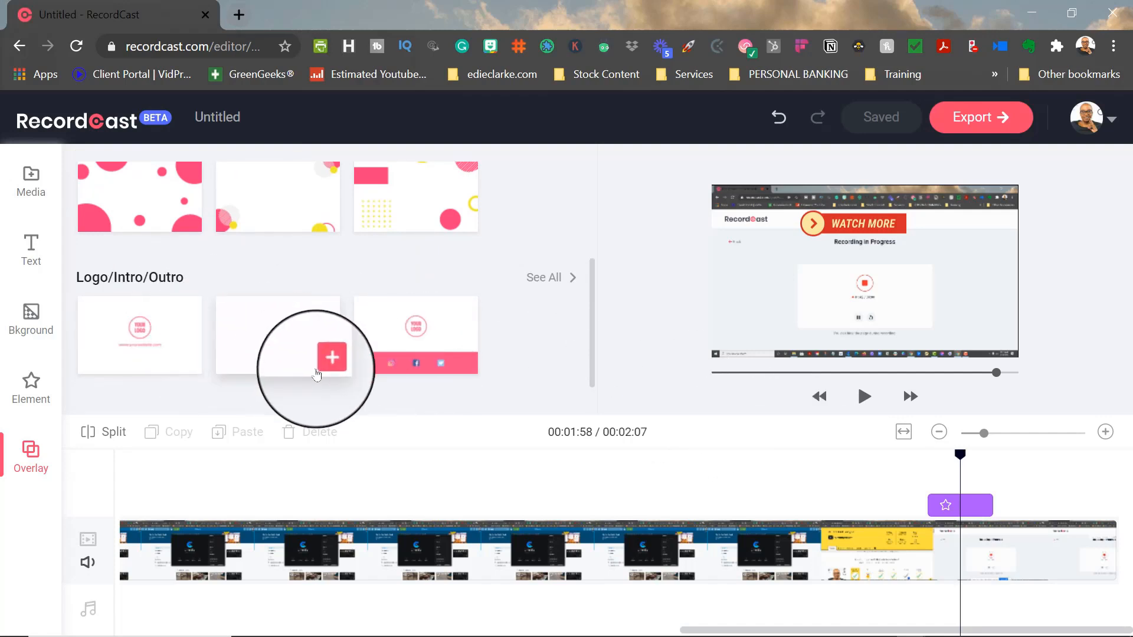
{"action": "mouse_move", "coordinate": [384, 334]}
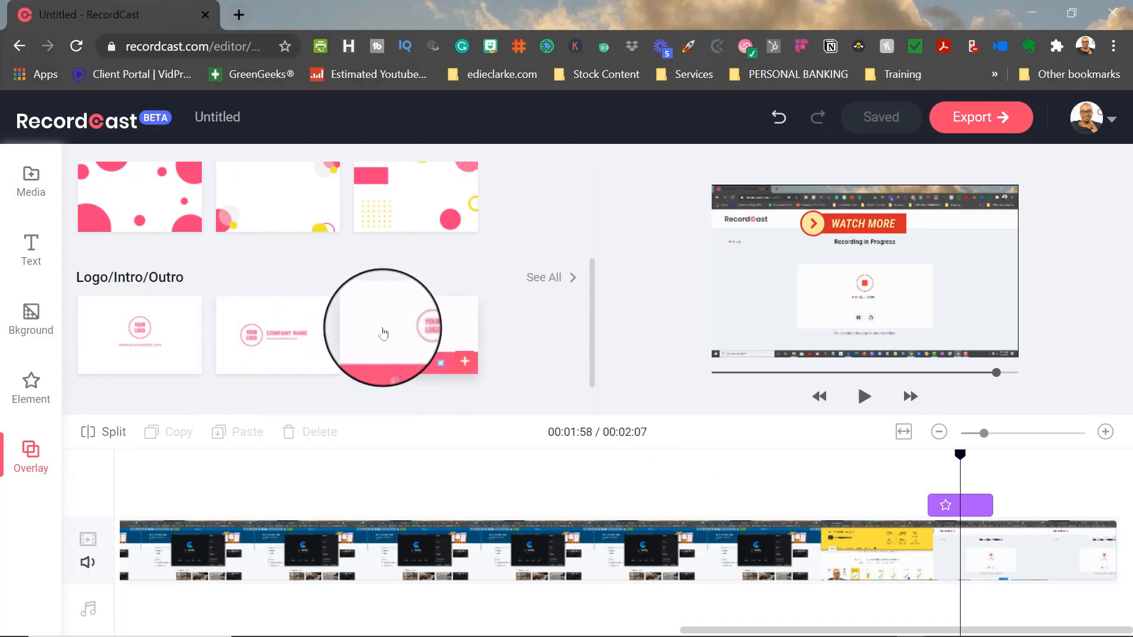
{"action": "left_click_drag", "start_coordinate": [383, 334], "coordinate": [1088, 508]}
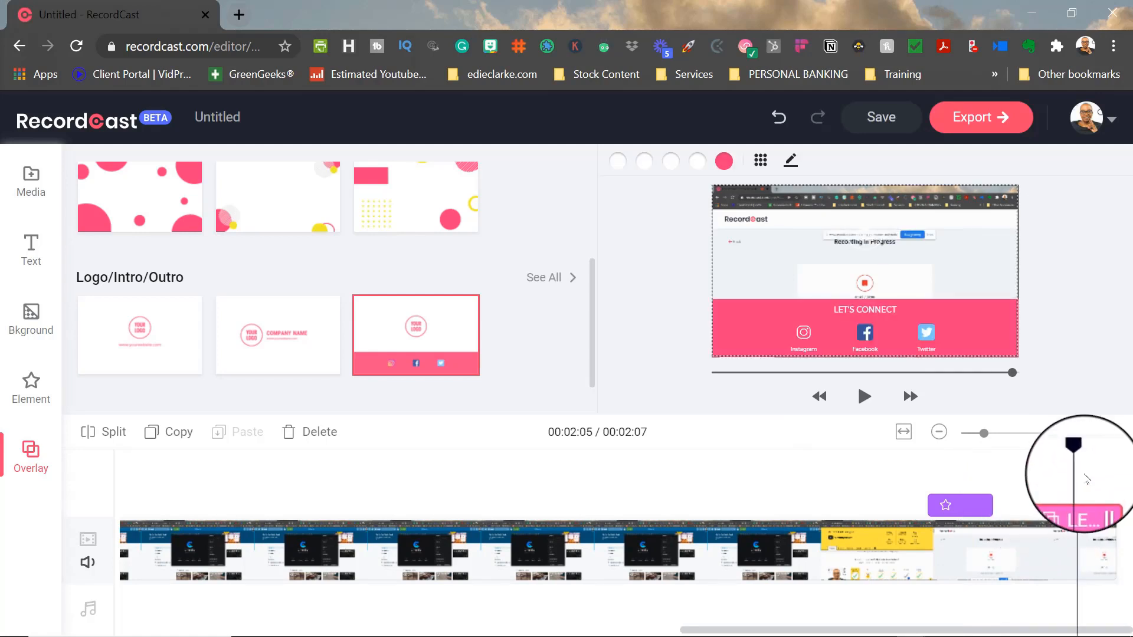
{"action": "left_click_drag", "start_coordinate": [1042, 455], "coordinate": [1081, 462]}
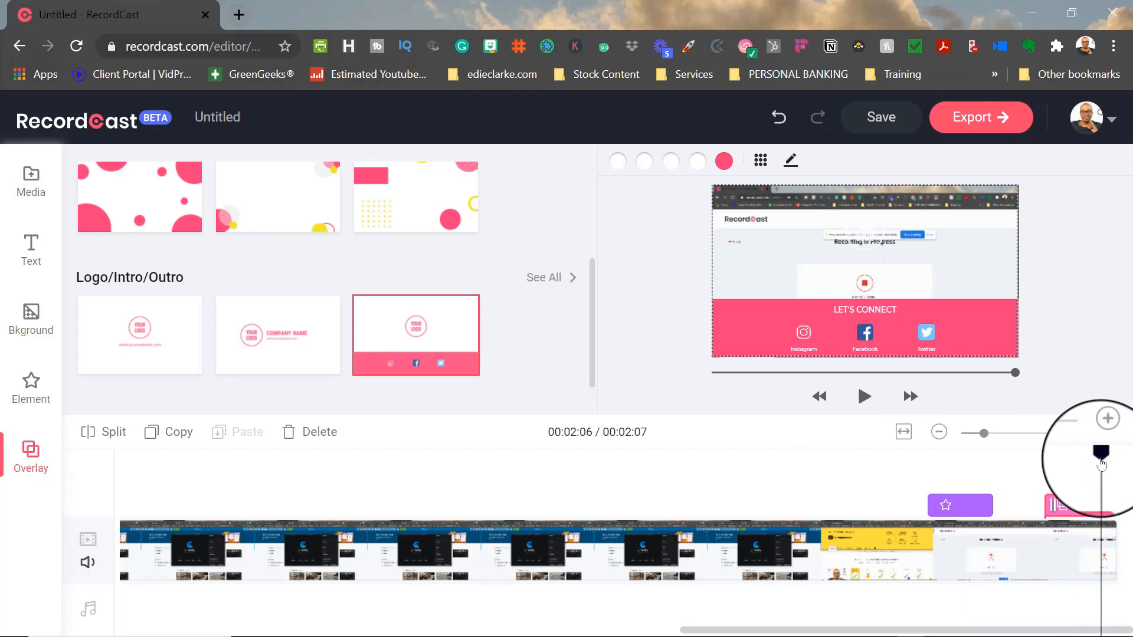
{"action": "left_click", "coordinate": [1042, 464]}
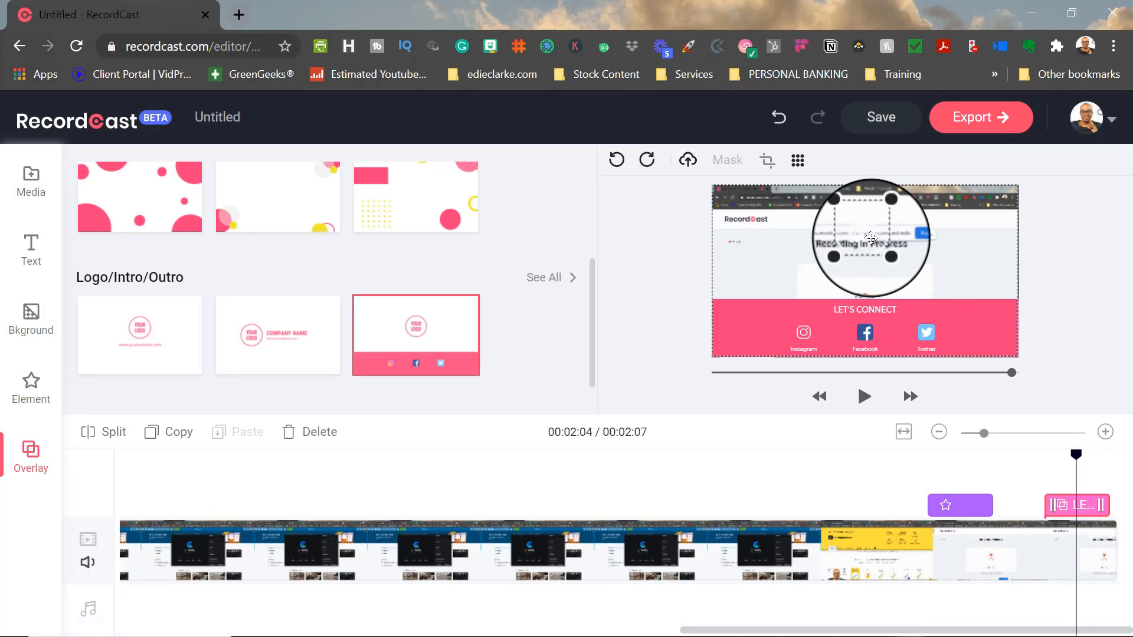
{"action": "left_click", "coordinate": [688, 161]}
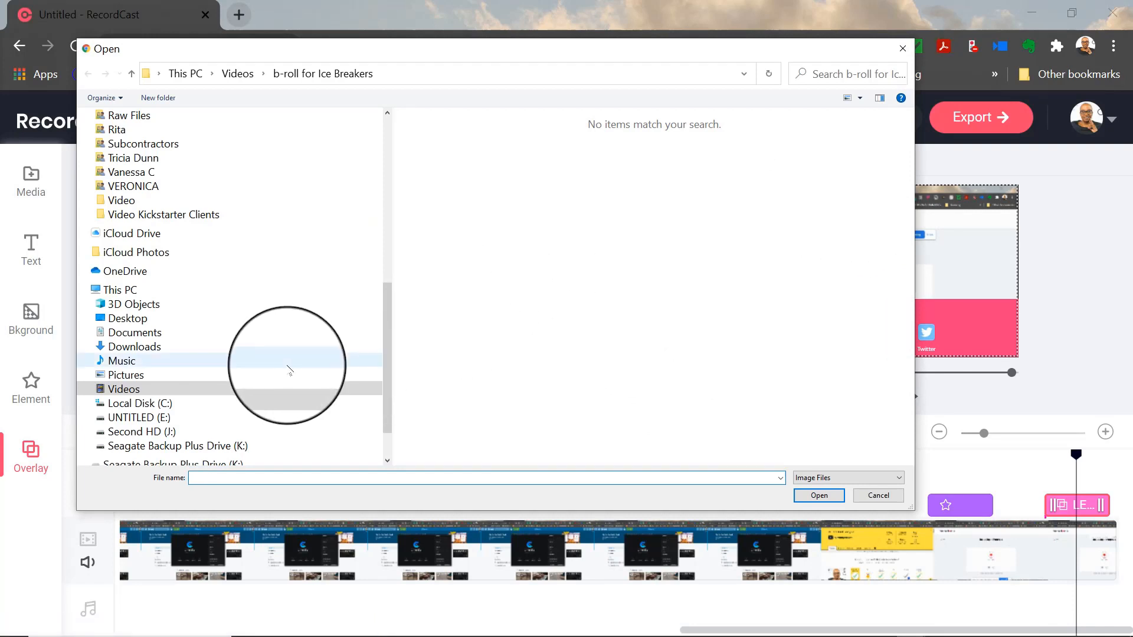
{"action": "left_click", "coordinate": [141, 379]}
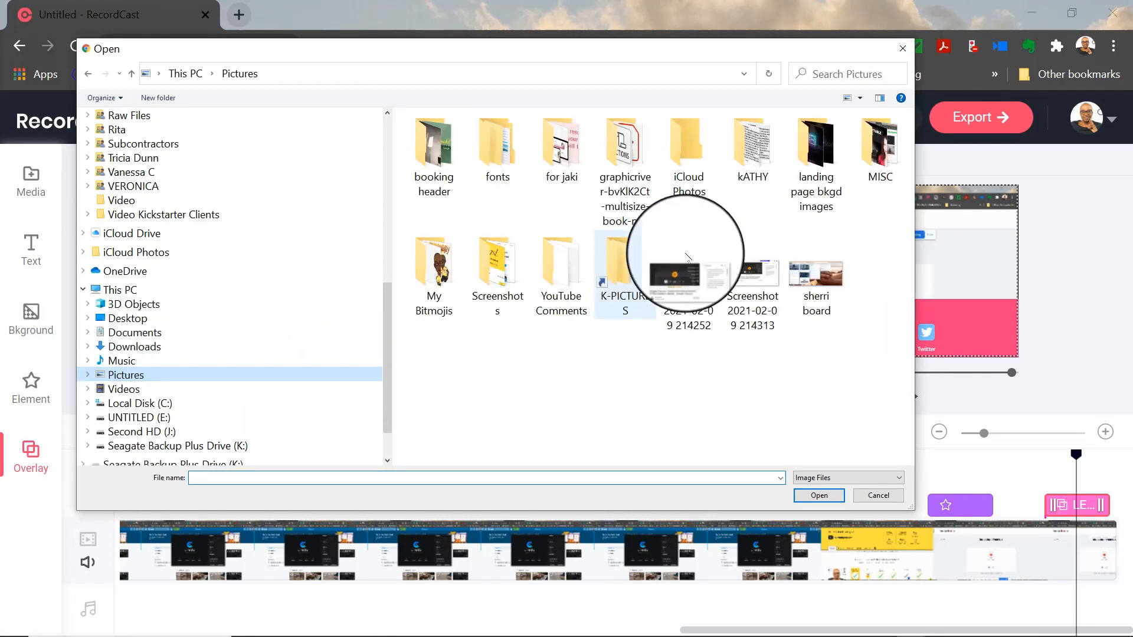
{"action": "left_click", "coordinate": [620, 280]}
{"action": "double_click", "coordinate": [618, 280]}
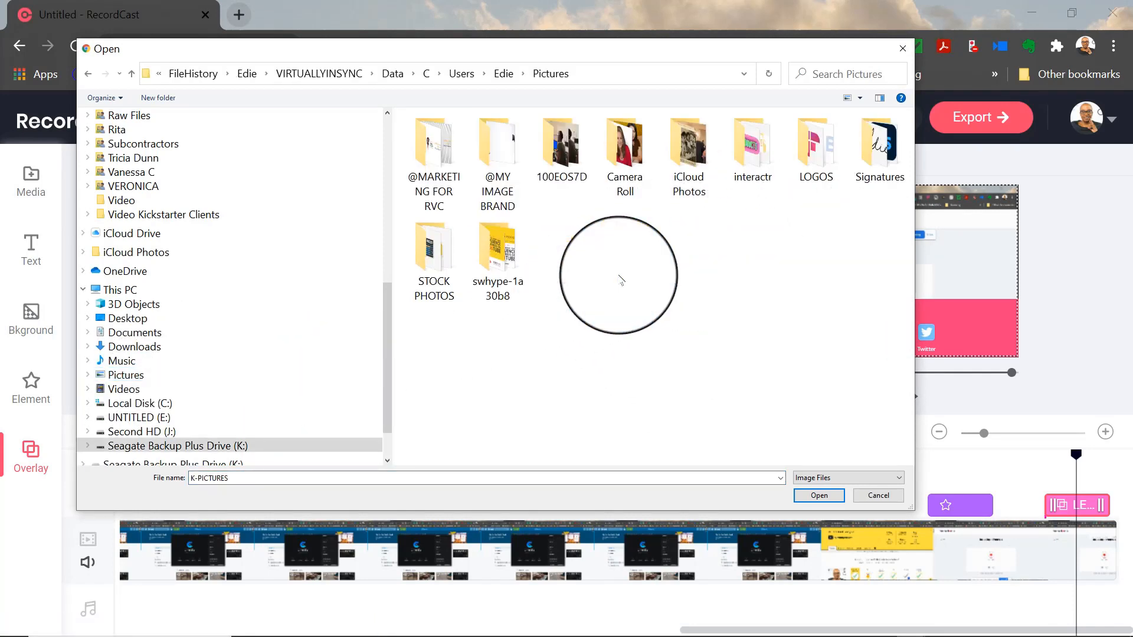
{"action": "double_click", "coordinate": [817, 153]}
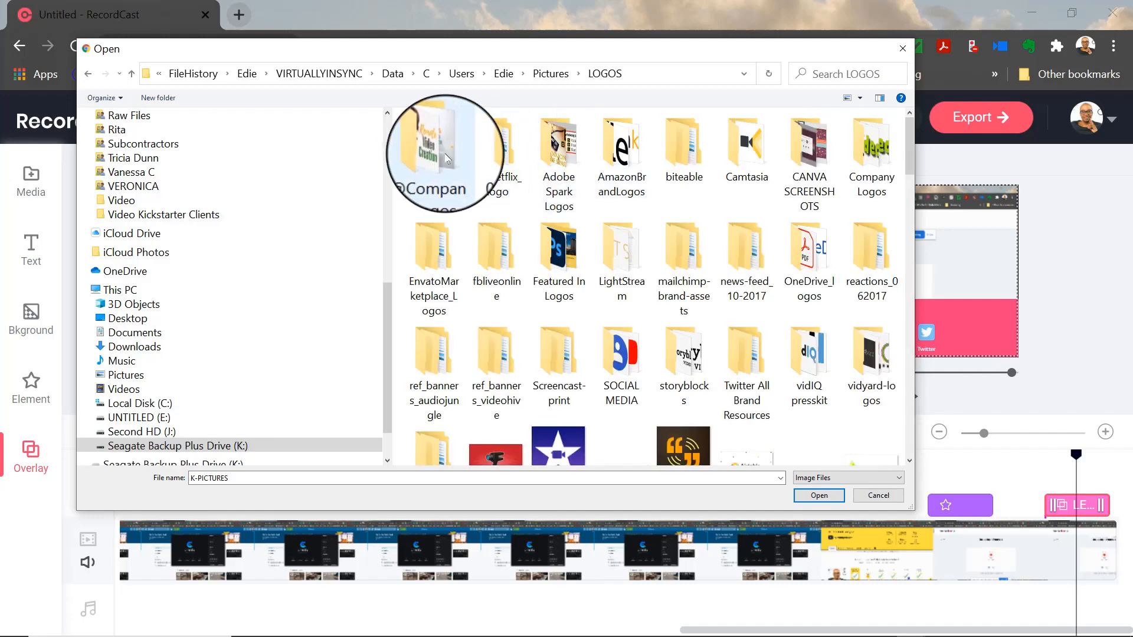
{"action": "double_click", "coordinate": [437, 141]}
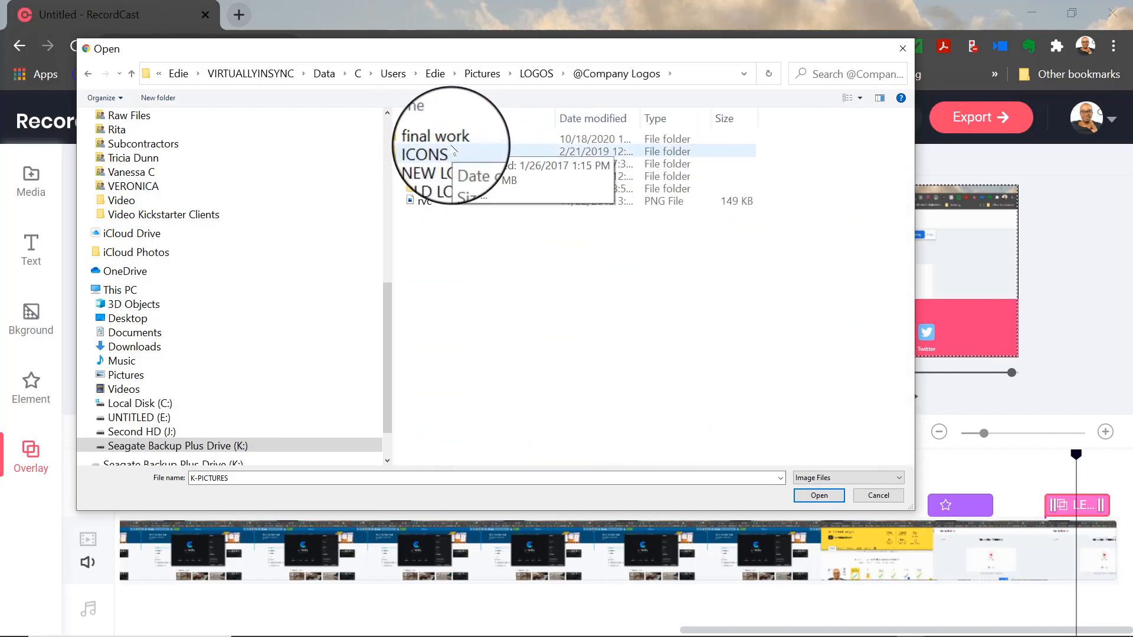
{"action": "double_click", "coordinate": [455, 153]}
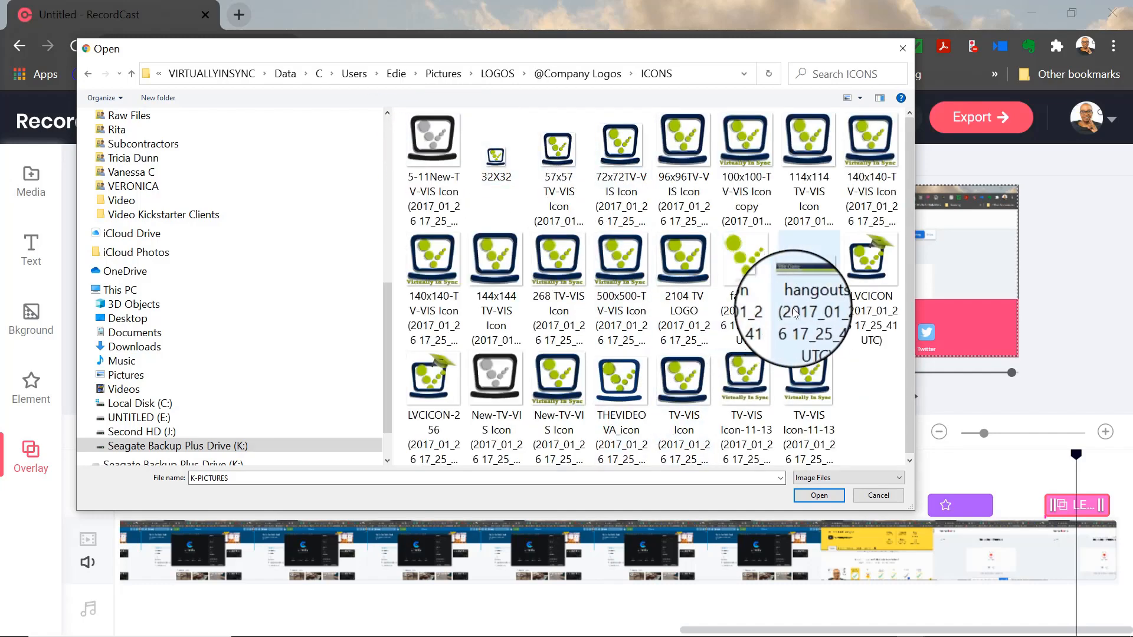
{"action": "left_click", "coordinate": [818, 385]}
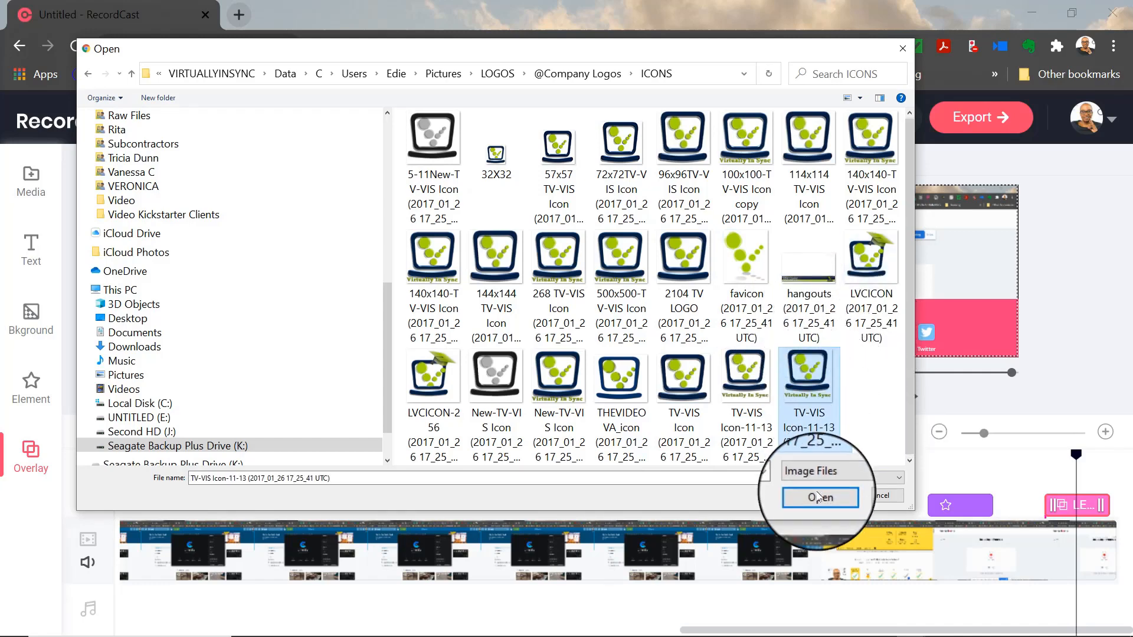
{"action": "left_click", "coordinate": [819, 496]}
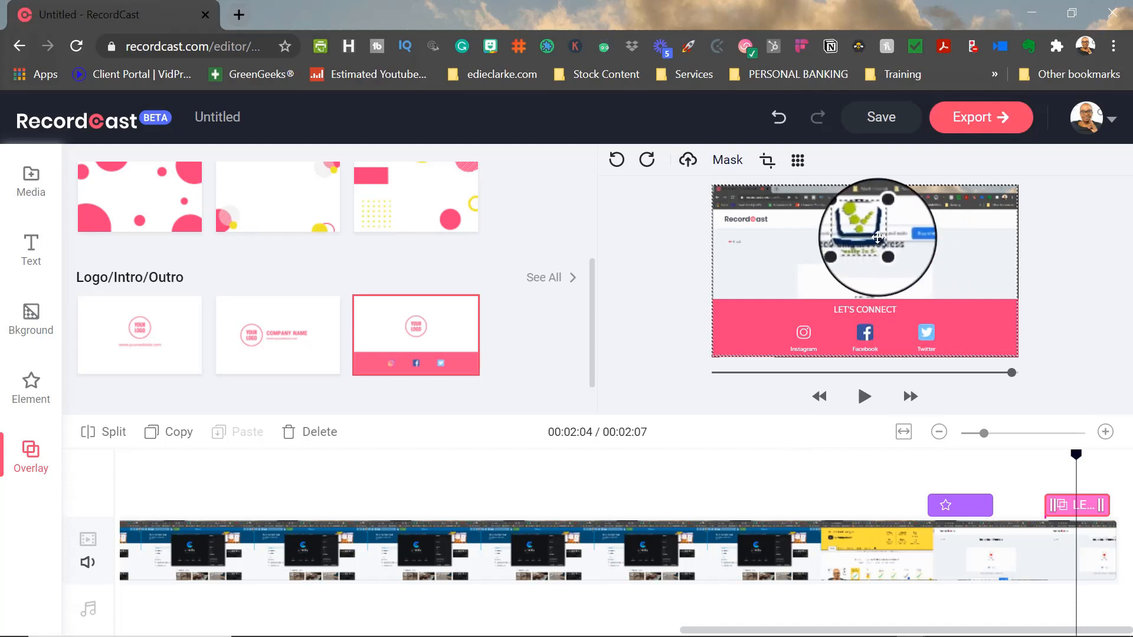
{"action": "left_click_drag", "start_coordinate": [864, 231], "coordinate": [862, 241]}
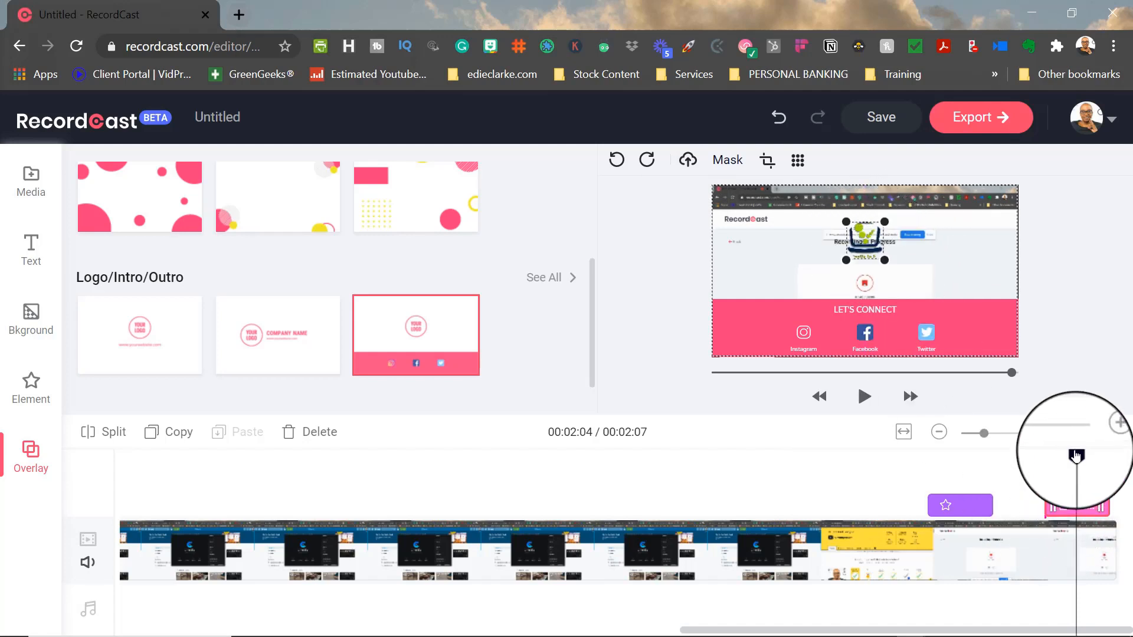
Step: Mute the video track and play the outro overlay from about 00:02:03
{"action": "left_click_drag", "start_coordinate": [1075, 453], "coordinate": [1043, 455]}
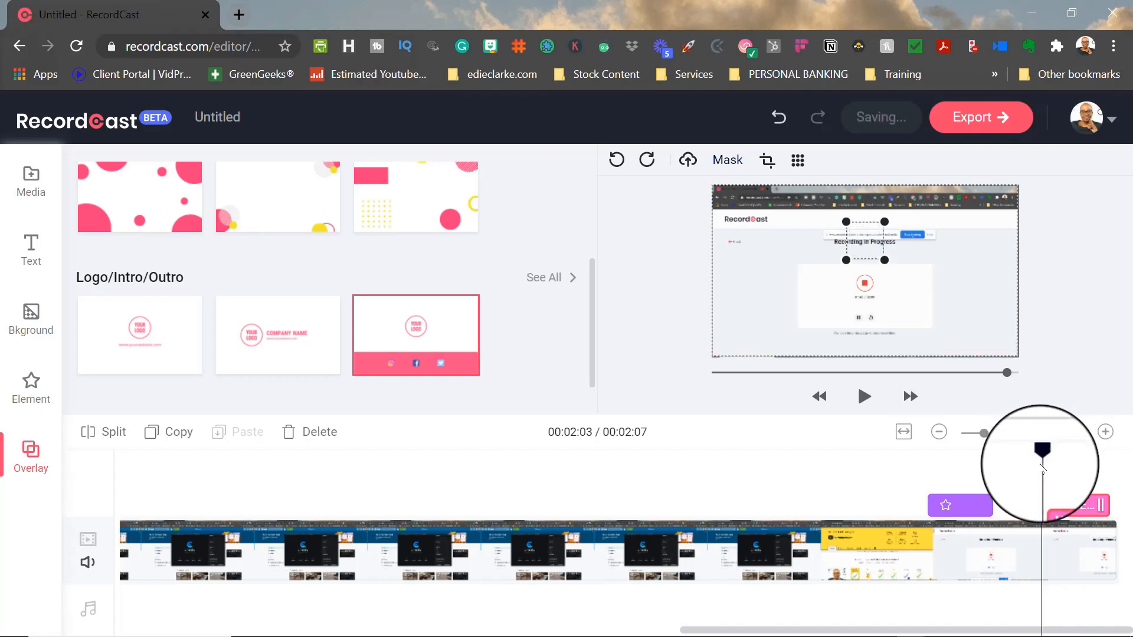
{"action": "key", "text": "space"}
{"action": "key", "text": "space"}
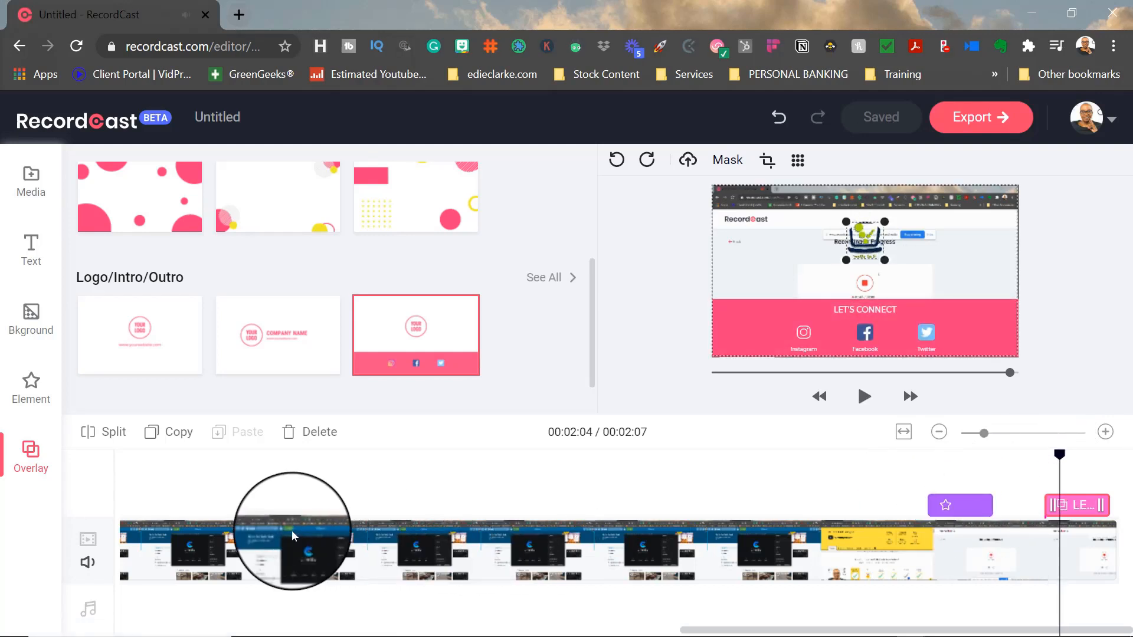
{"action": "left_click", "coordinate": [87, 562]}
{"action": "key", "text": "space"}
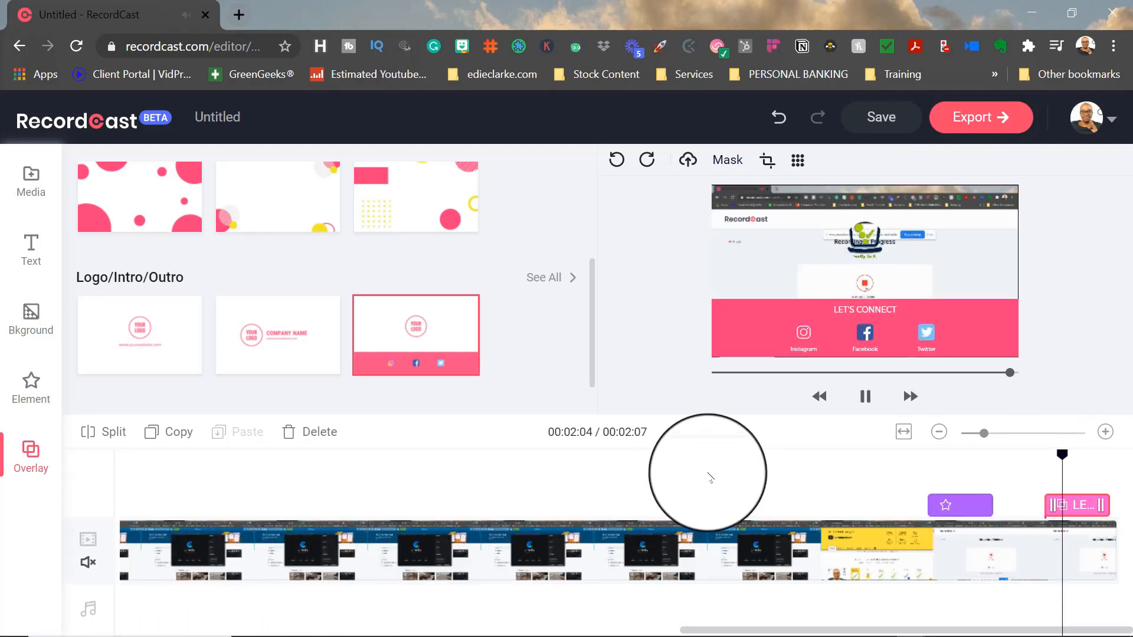
{"action": "left_click", "coordinate": [1042, 456]}
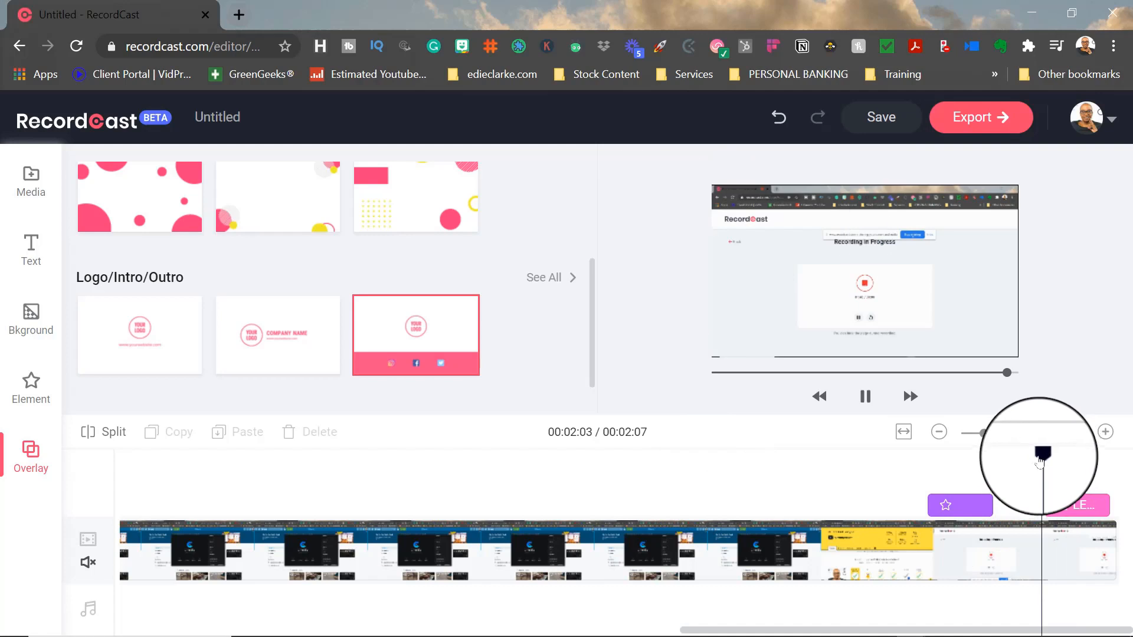
Step: Change the "LET'S CONNECT" banner of the outro overlay to yellow
{"action": "left_click", "coordinate": [1074, 505]}
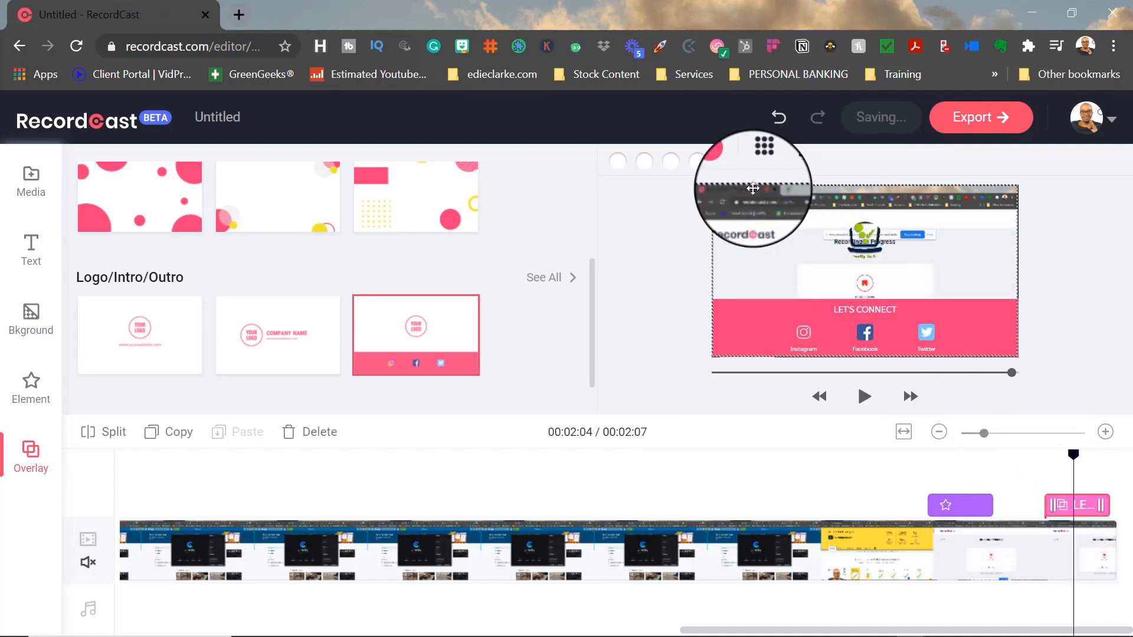
{"action": "left_click", "coordinate": [724, 160]}
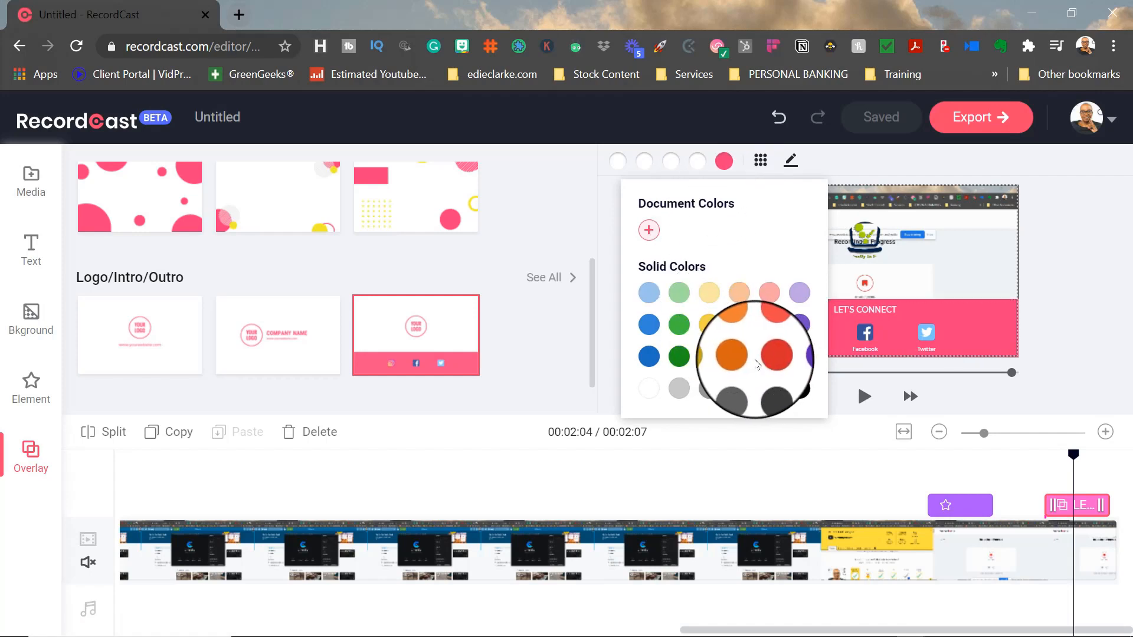
{"action": "left_click", "coordinate": [740, 324]}
{"action": "left_click", "coordinate": [709, 324]}
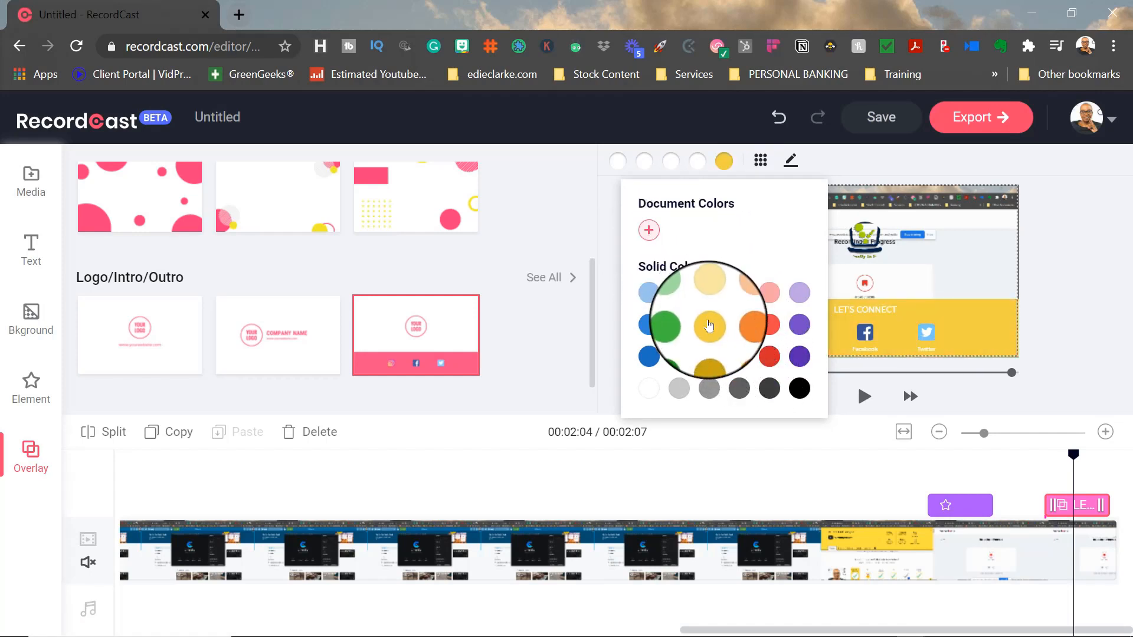
Step: Set the outro overlay's "LET'S CONNECT" banner to the custom colour FD9506
{"action": "left_click", "coordinate": [649, 230]}
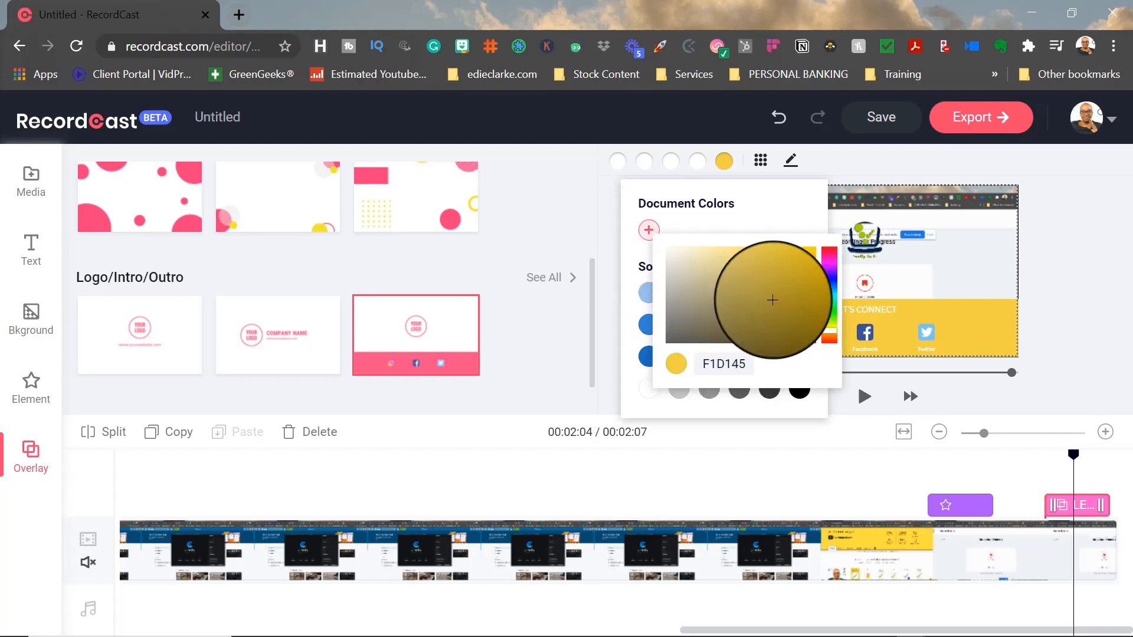
{"action": "left_click_drag", "start_coordinate": [764, 363], "coordinate": [705, 364]}
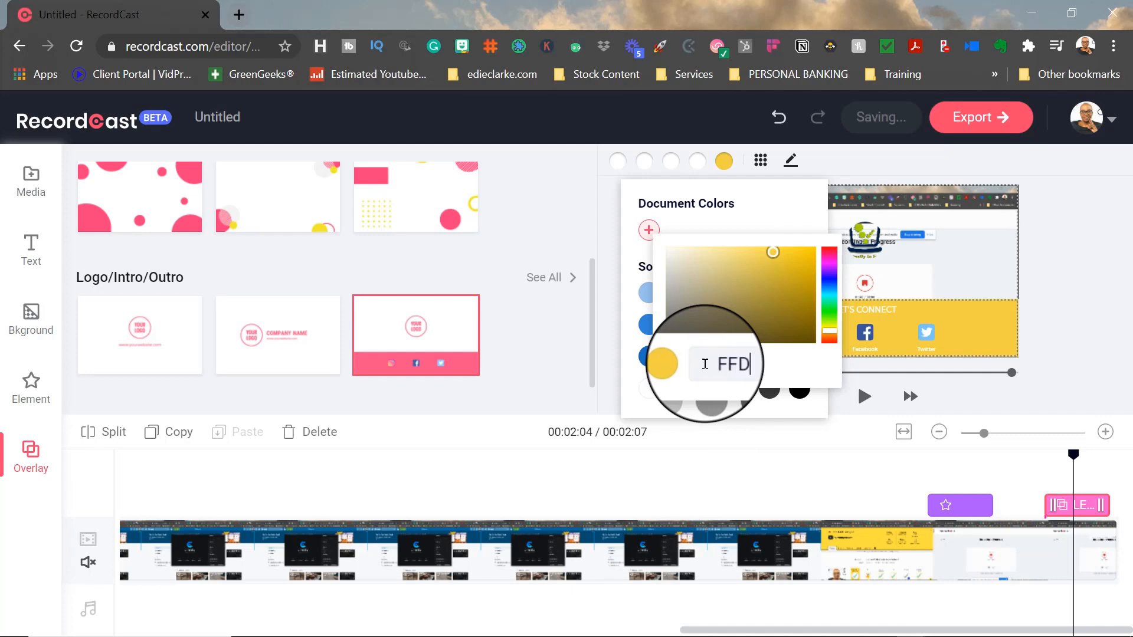
{"action": "type", "text": "FFD950"}
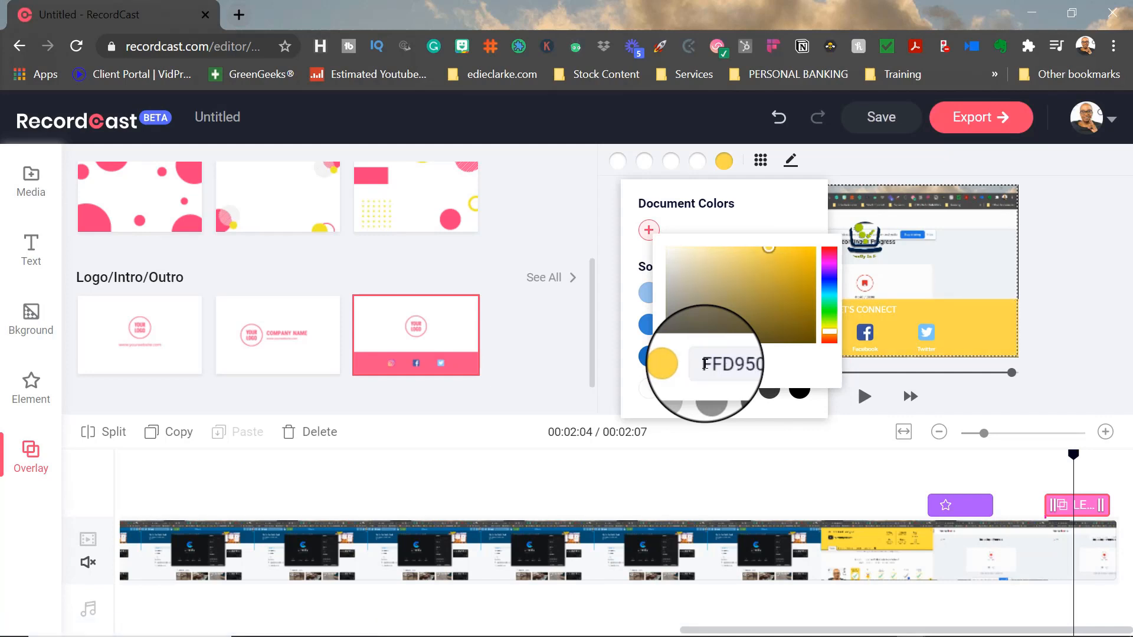
{"action": "left_click", "coordinate": [746, 364]}
{"action": "type", "text": "6"}
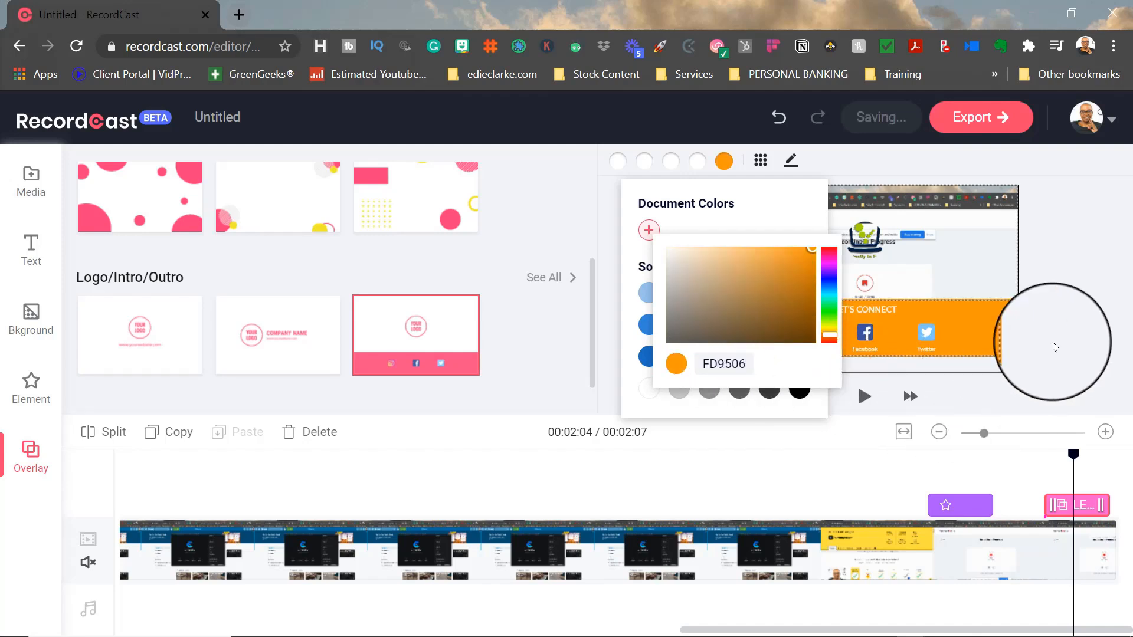
{"action": "left_click", "coordinate": [1053, 309]}
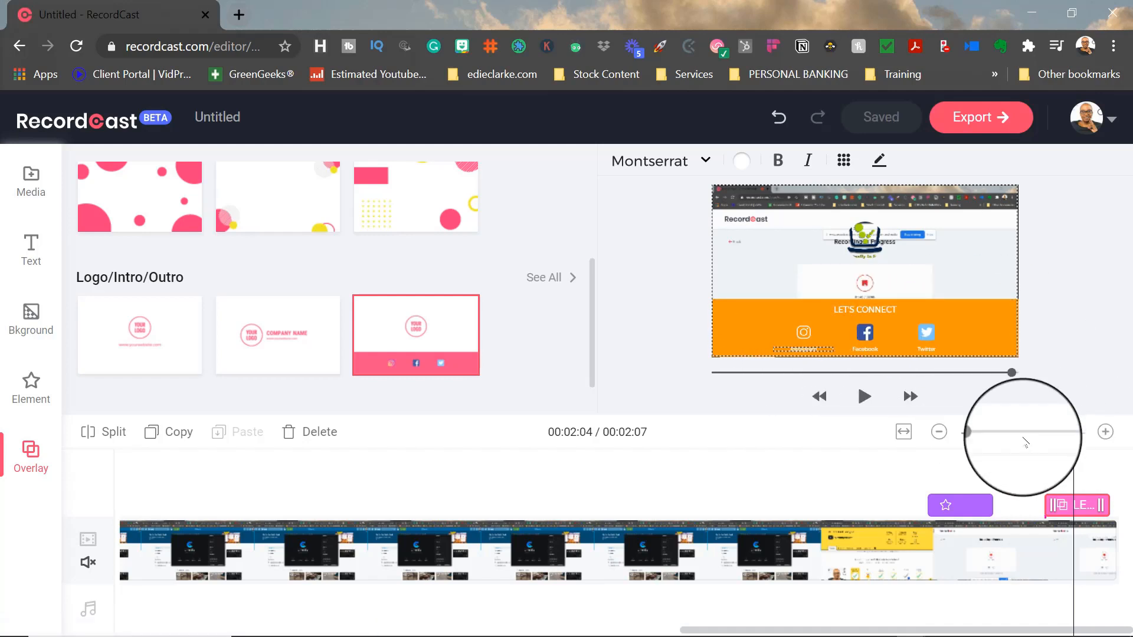
Step: Split the main recording at about 00:01:35 and bring up the imported media clips
{"action": "left_click_drag", "start_coordinate": [1073, 457], "coordinate": [1039, 458]}
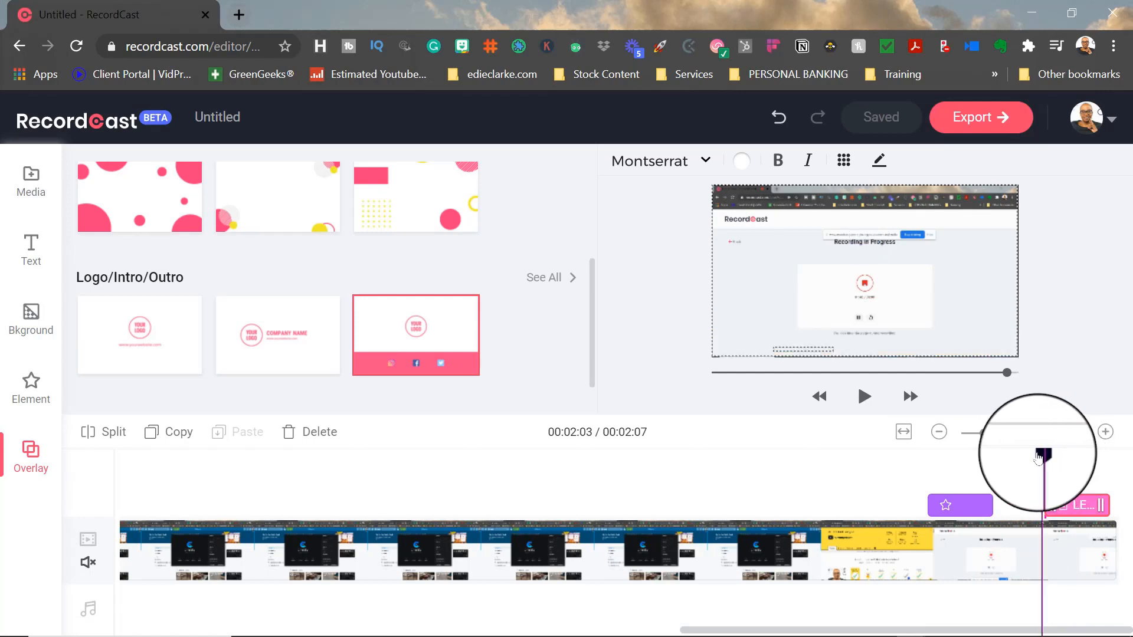
{"action": "mouse_move", "coordinate": [1037, 458]}
{"action": "left_mouse_down"}
{"action": "mouse_move", "coordinate": [903, 458]}
{"action": "mouse_move", "coordinate": [935, 449]}
{"action": "mouse_move", "coordinate": [485, 465]}
{"action": "left_mouse_up"}
{"action": "left_click", "coordinate": [536, 552]}
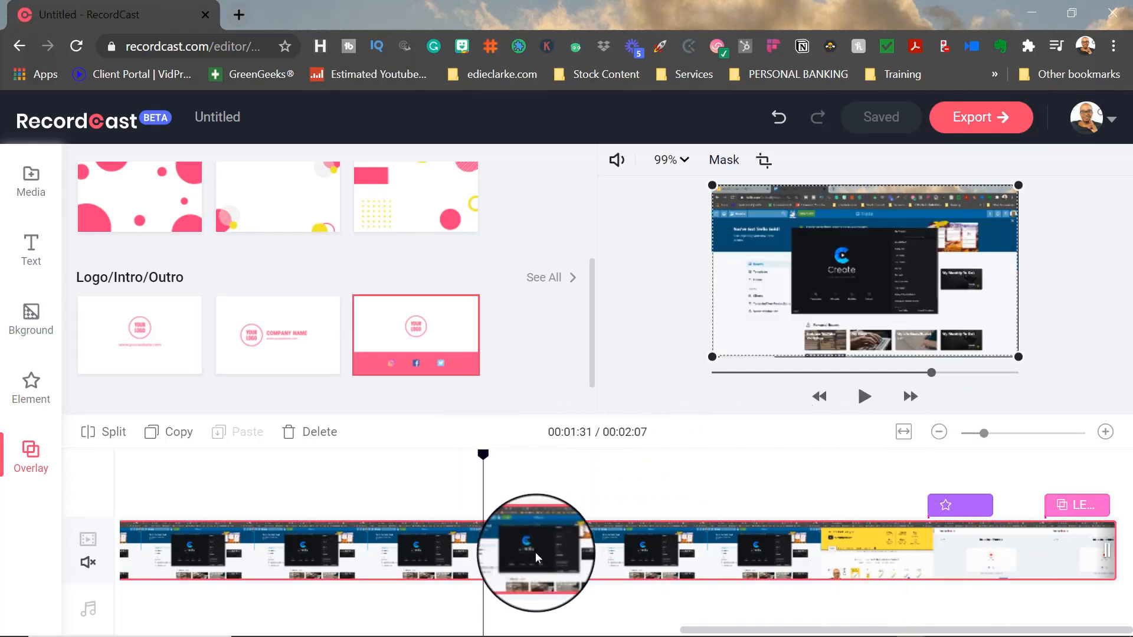
{"action": "left_click", "coordinate": [103, 442]}
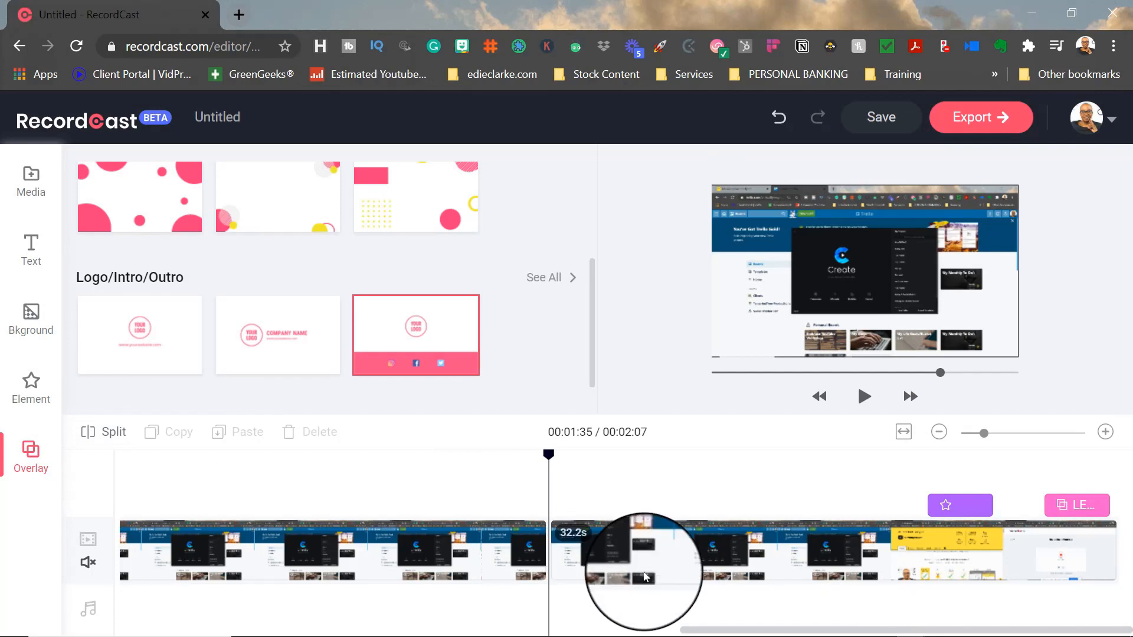
{"action": "left_click", "coordinate": [29, 180]}
{"action": "left_click_drag", "start_coordinate": [355, 270], "coordinate": [427, 276]}
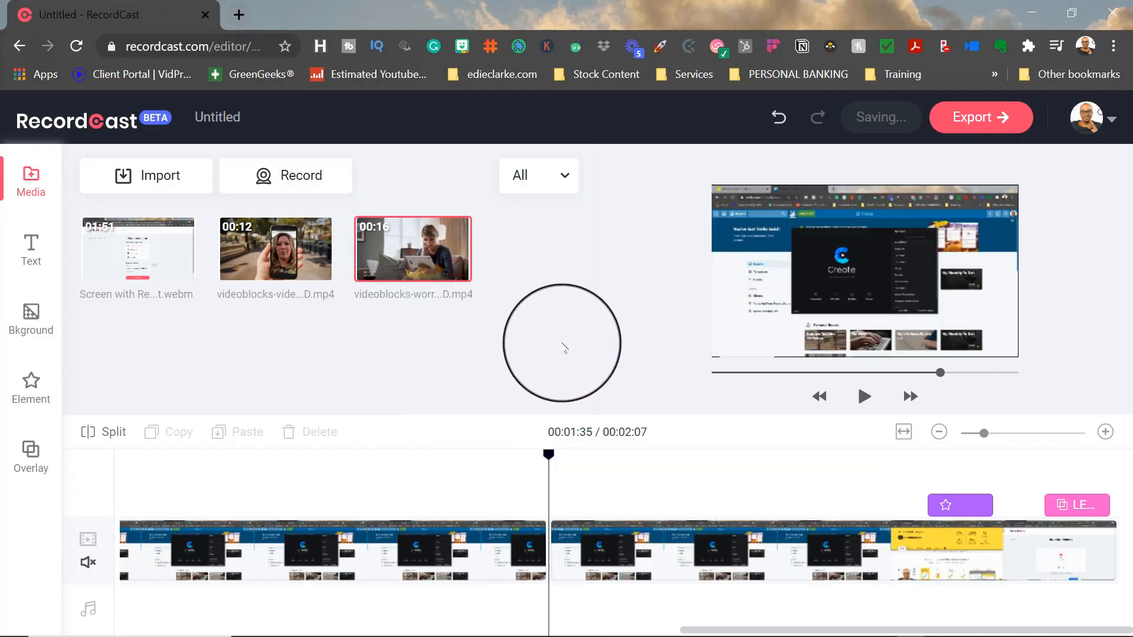
Step: Paste a copy of the clip after the split at the video's end and delete the pasted copy
{"action": "left_click", "coordinate": [632, 546]}
{"action": "left_click", "coordinate": [175, 433]}
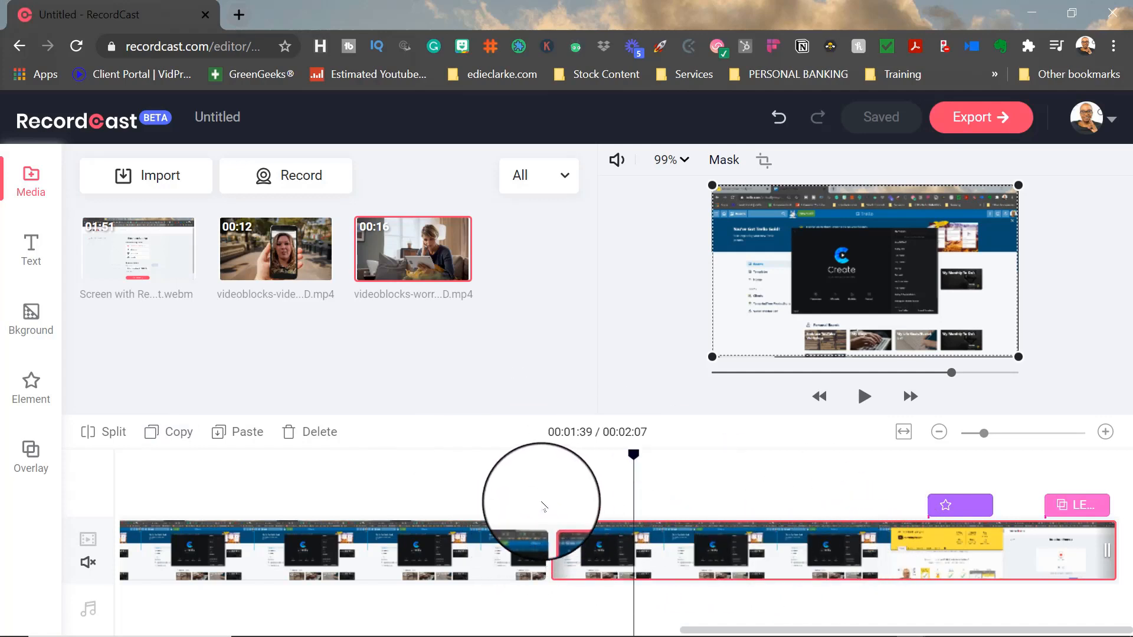
{"action": "left_click_drag", "start_coordinate": [417, 546], "coordinate": [450, 543]}
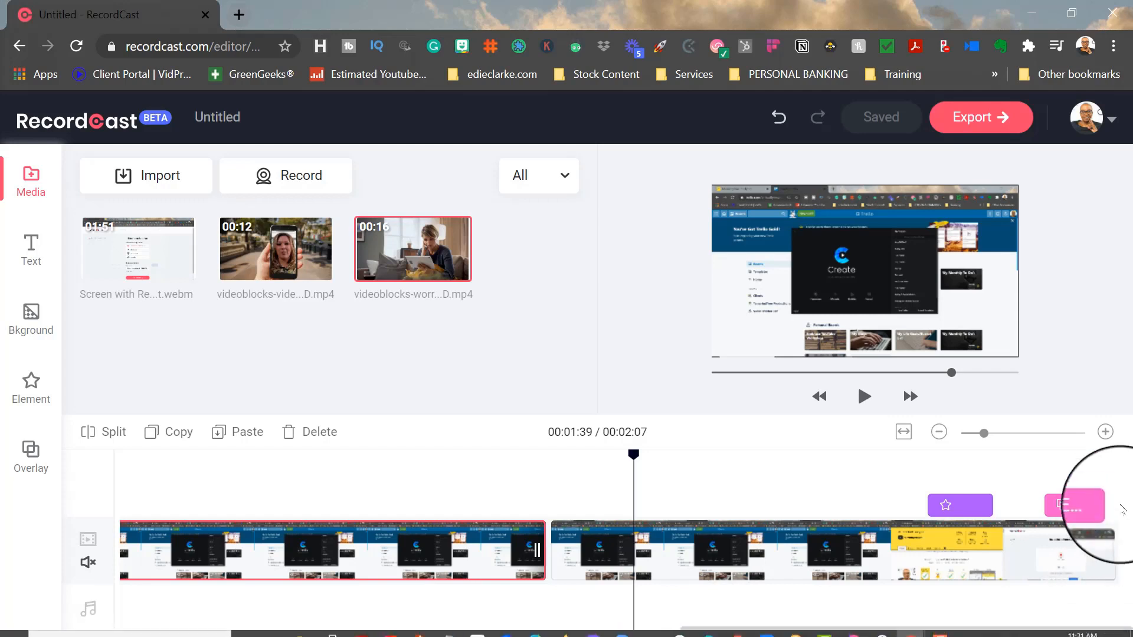
{"action": "left_click", "coordinate": [1117, 455]}
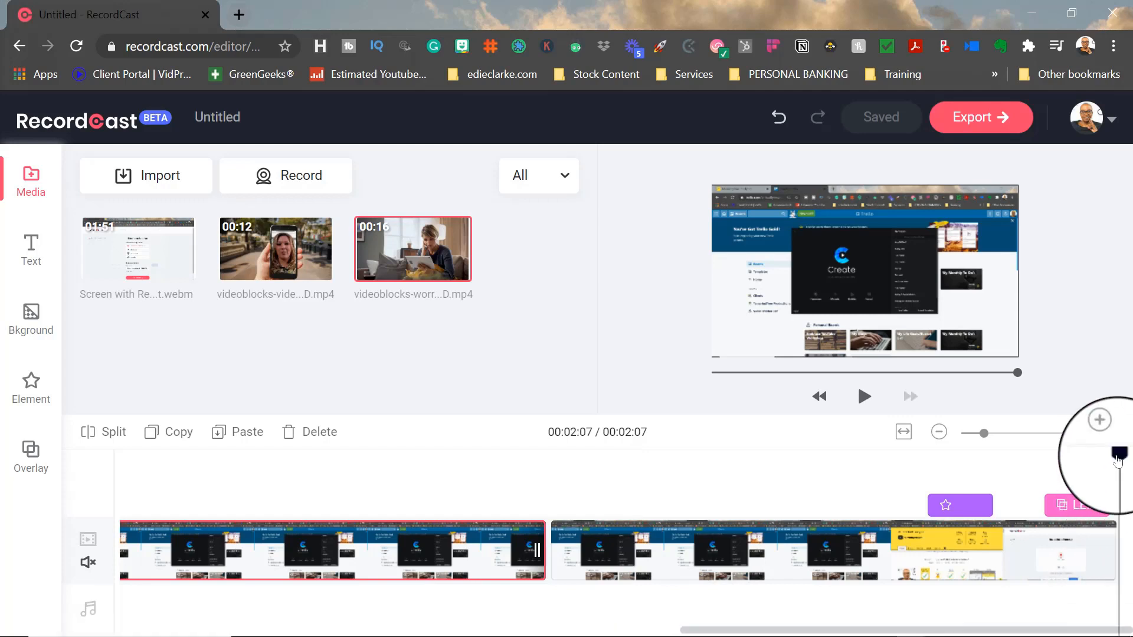
{"action": "left_click", "coordinate": [247, 433]}
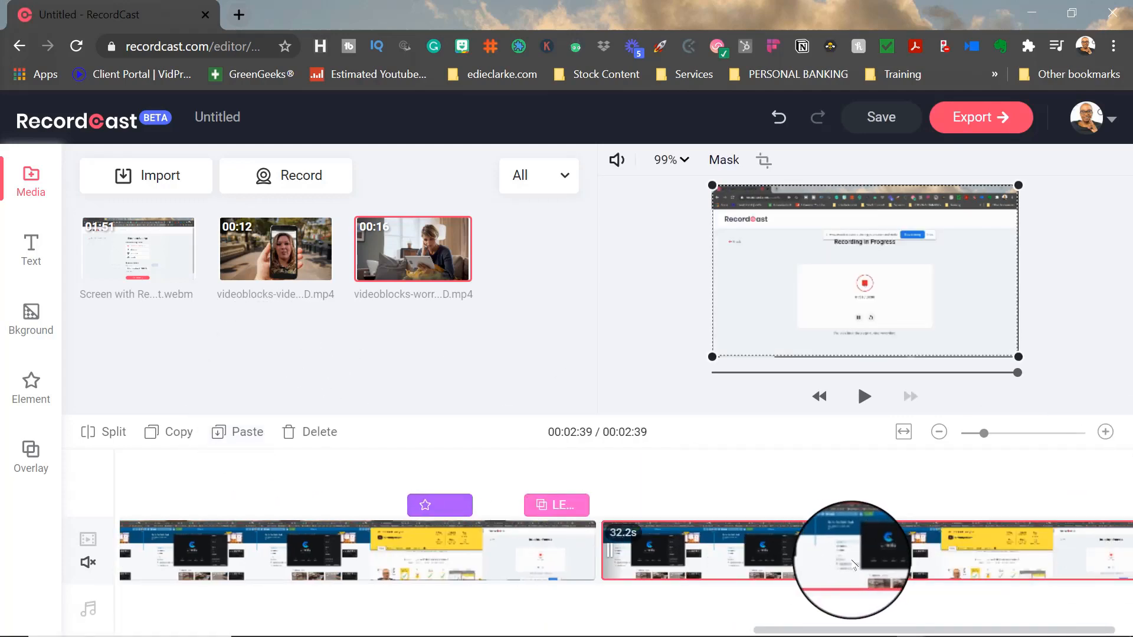
{"action": "left_click", "coordinate": [313, 436]}
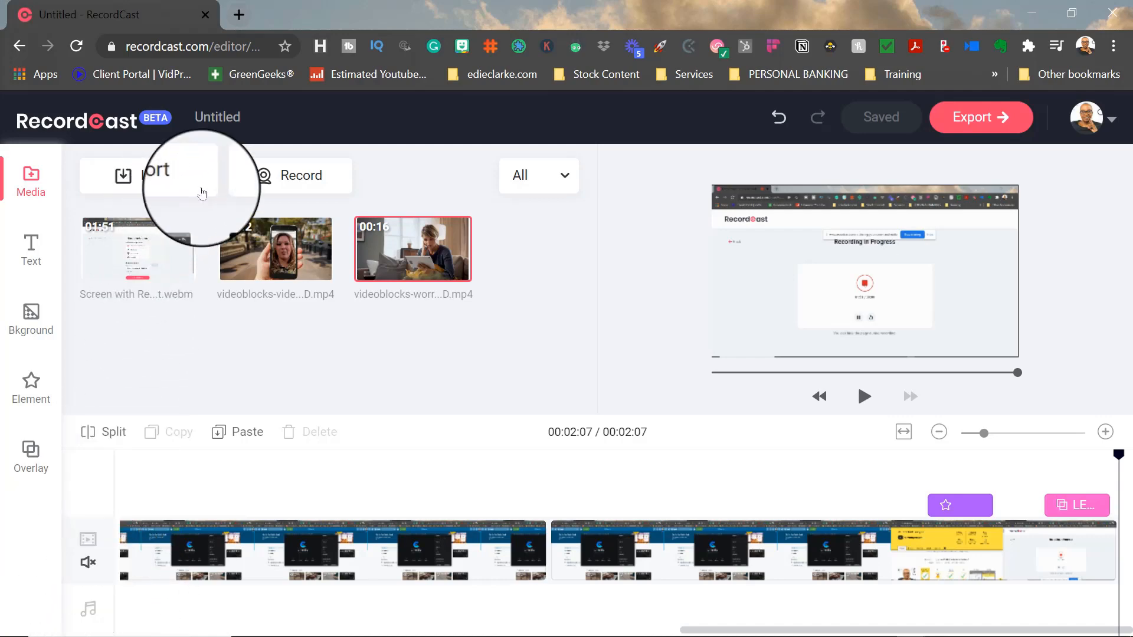
Step: Import the first "Reach For The Sky" audio file from the Music folder "audiojungle-2059769-reach-for-the-sky (1)"
{"action": "left_click", "coordinate": [166, 180]}
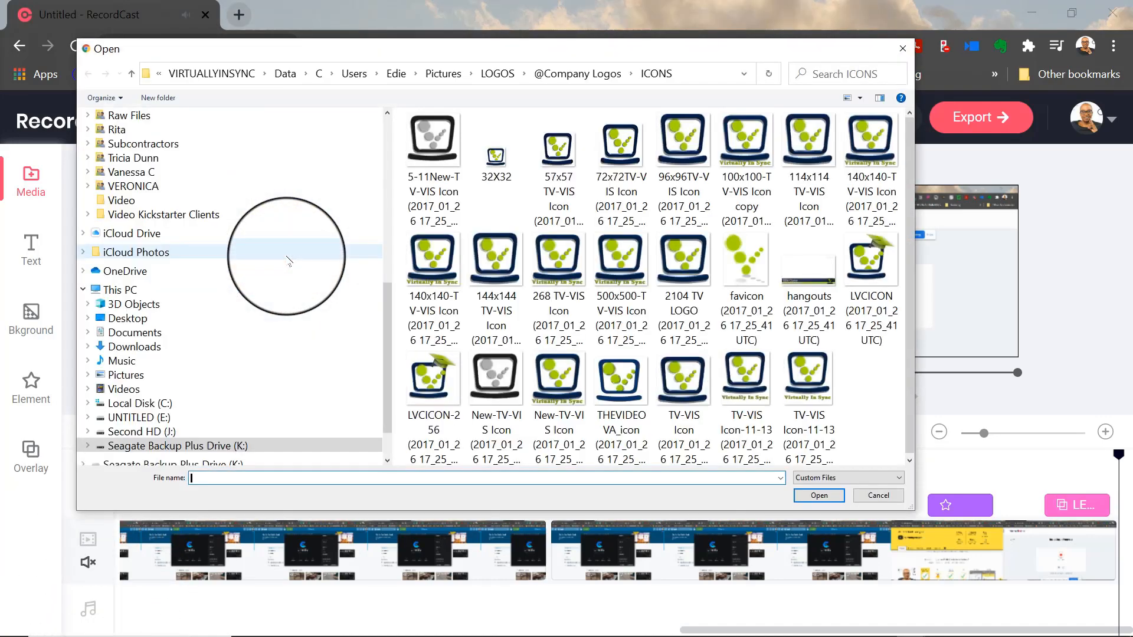
{"action": "left_click", "coordinate": [148, 361]}
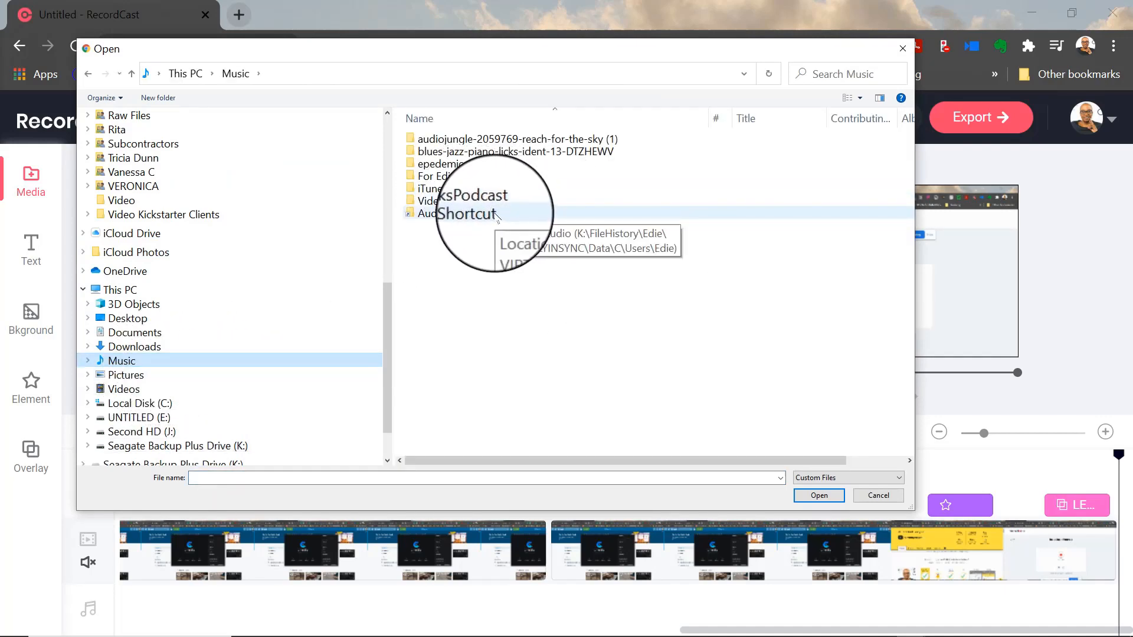
{"action": "double_click", "coordinate": [484, 140]}
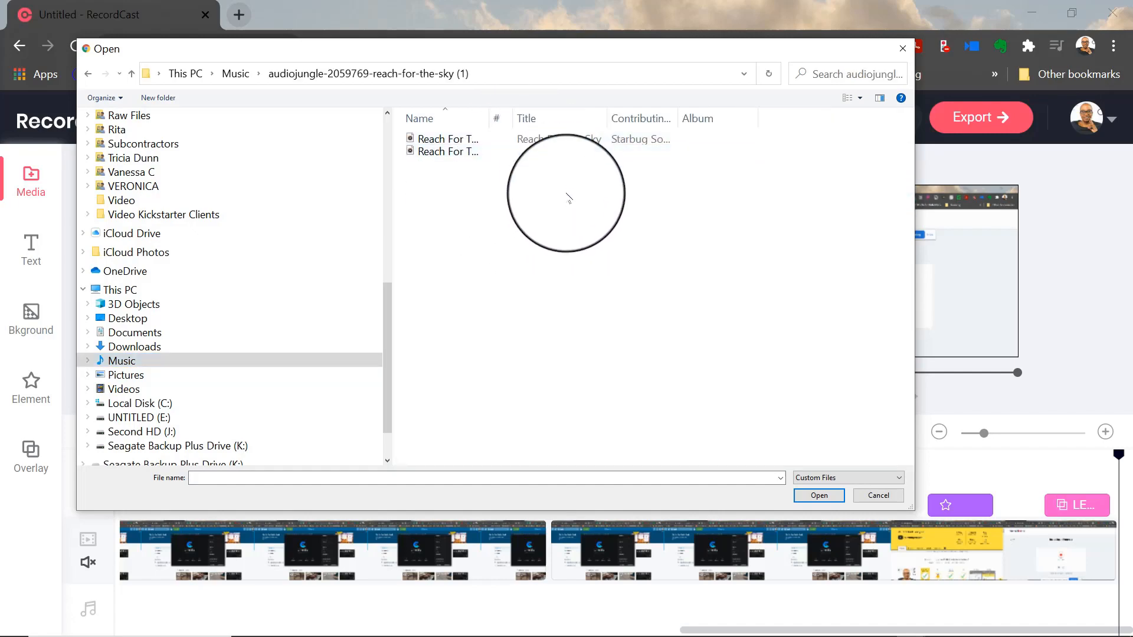
{"action": "left_click", "coordinate": [472, 142]}
{"action": "left_click", "coordinate": [819, 496]}
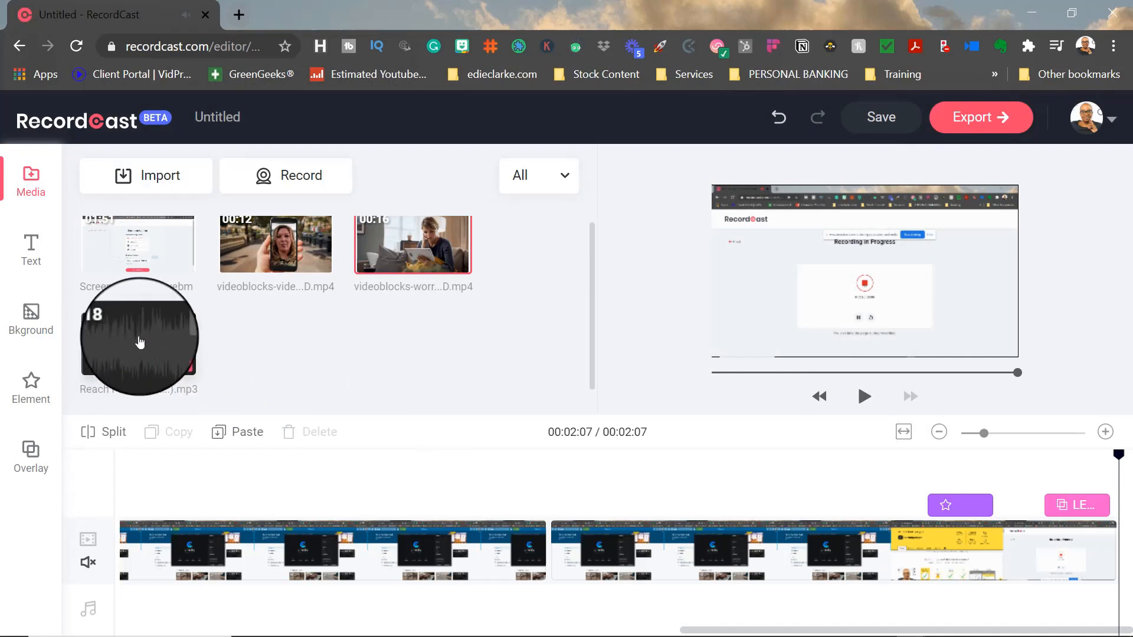
Step: Place the "Reach For The Sky" music on the audio track from the timeline's beginning and play the video from 00:00:00
{"action": "mouse_move", "coordinate": [203, 636]}
{"action": "left_mouse_down"}
{"action": "mouse_move", "coordinate": [104, 609]}
{"action": "mouse_move", "coordinate": [203, 632]}
{"action": "left_mouse_up"}
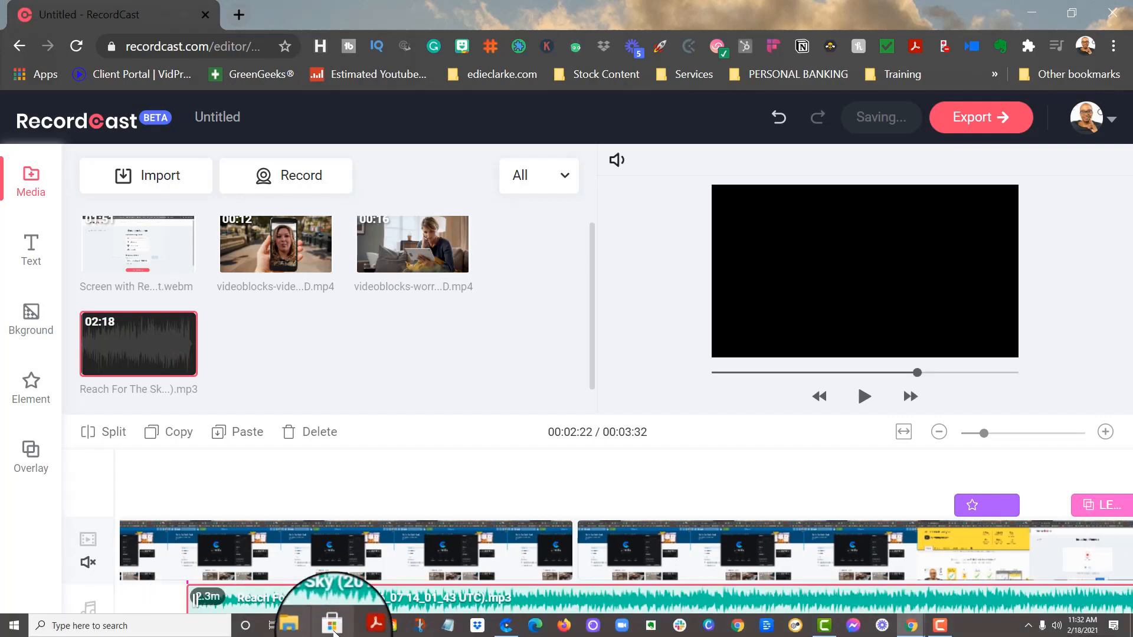
{"action": "left_click_drag", "start_coordinate": [624, 632], "coordinate": [436, 630]}
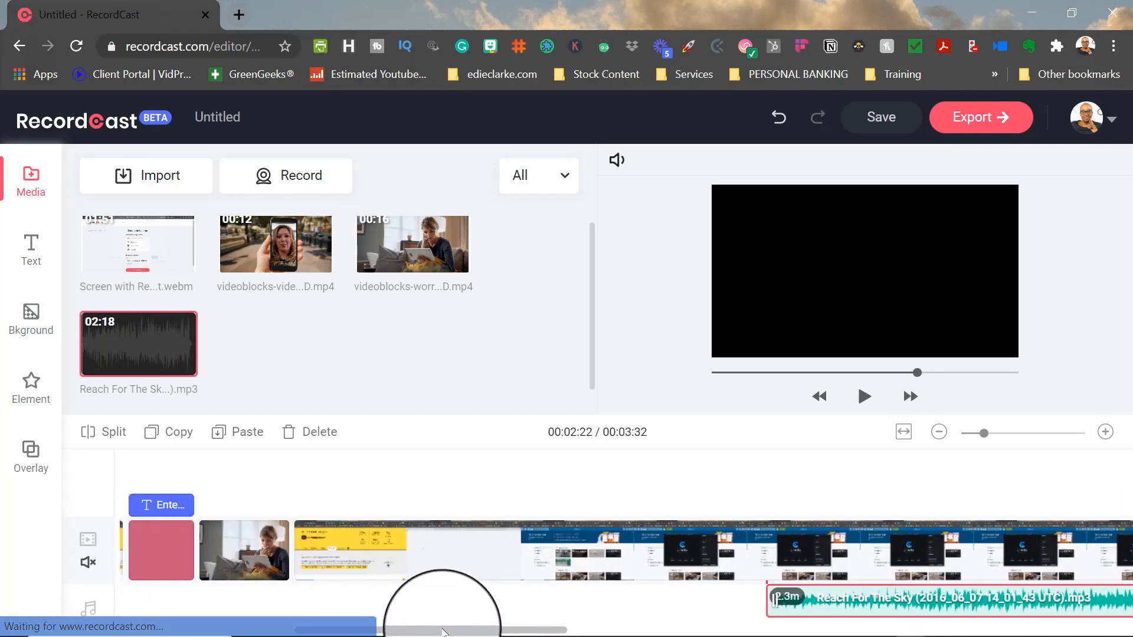
{"action": "left_click_drag", "start_coordinate": [996, 613], "coordinate": [230, 608]}
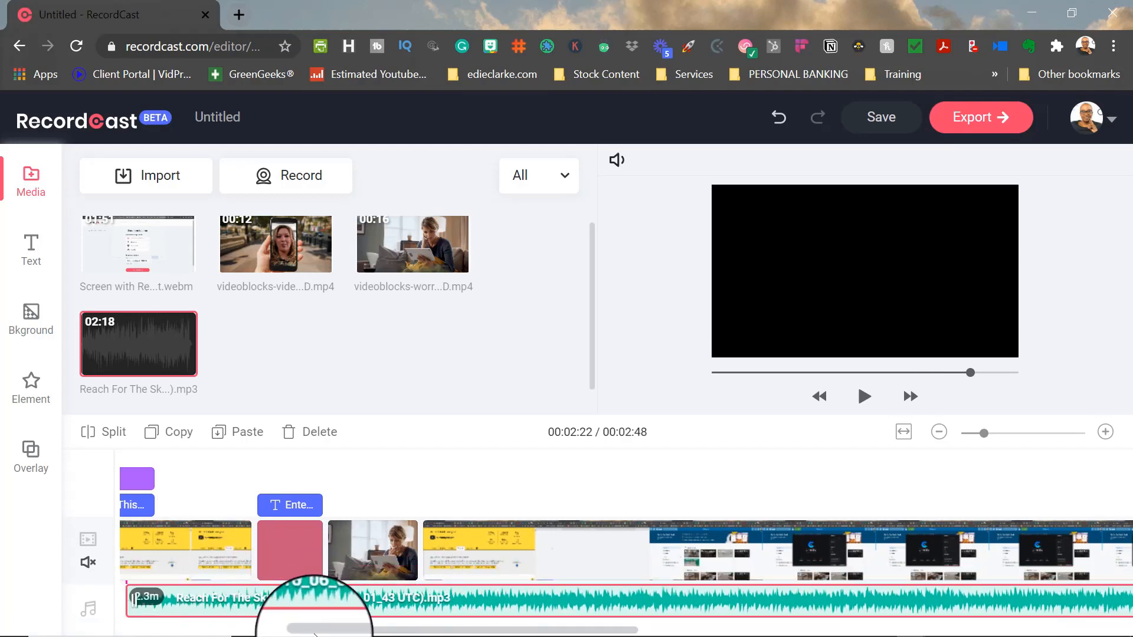
{"action": "left_click_drag", "start_coordinate": [314, 630], "coordinate": [88, 630]}
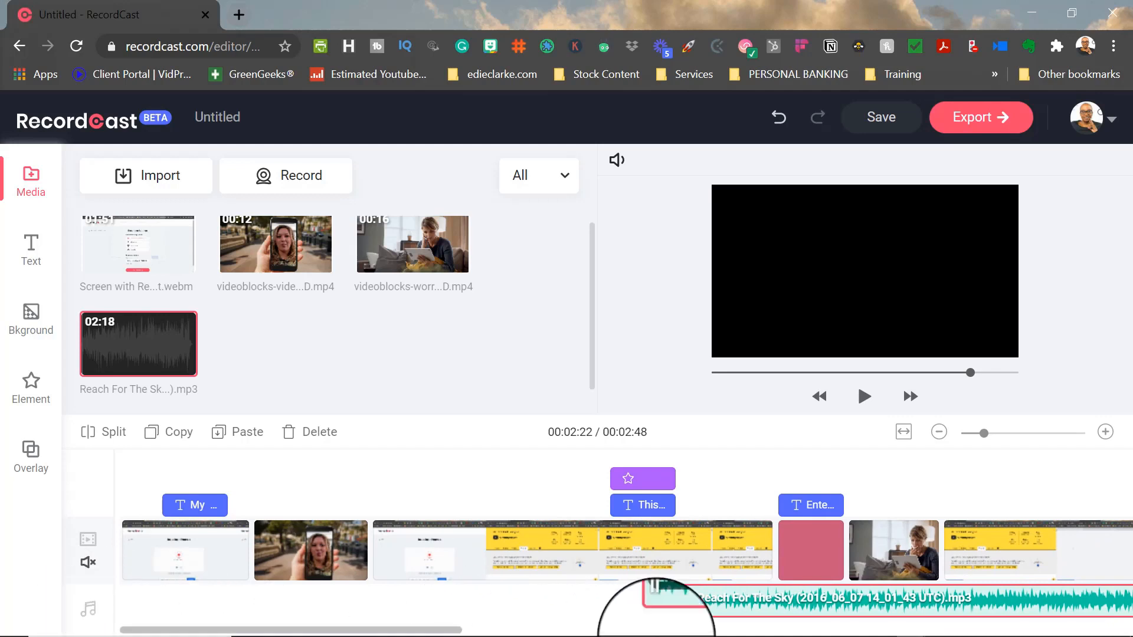
{"action": "left_click_drag", "start_coordinate": [751, 582], "coordinate": [190, 612]}
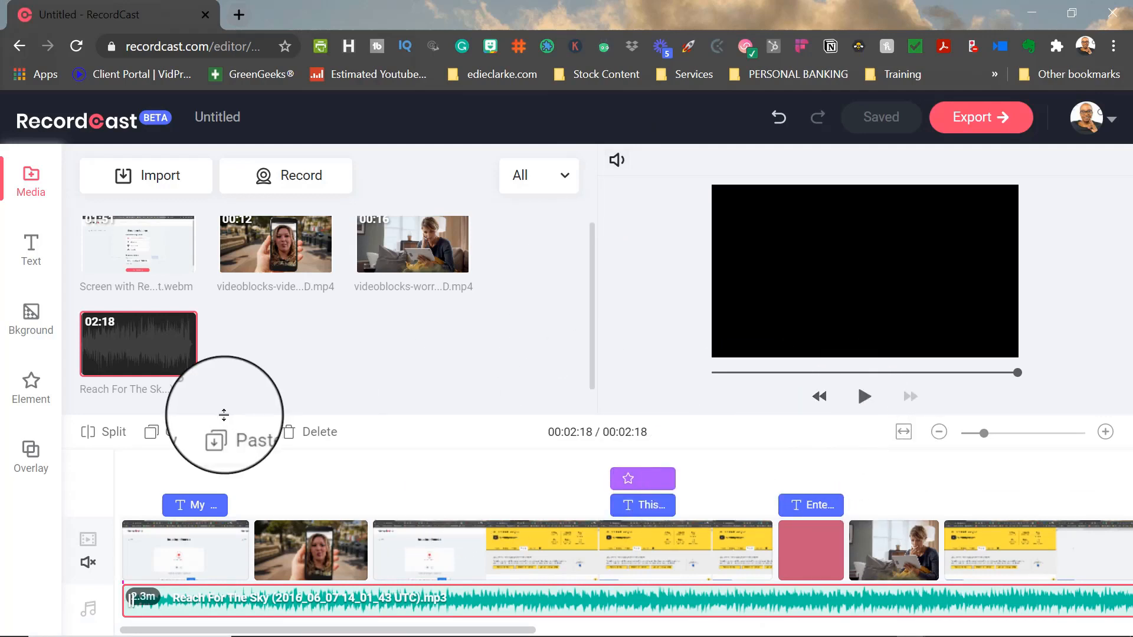
{"action": "left_click", "coordinate": [133, 455]}
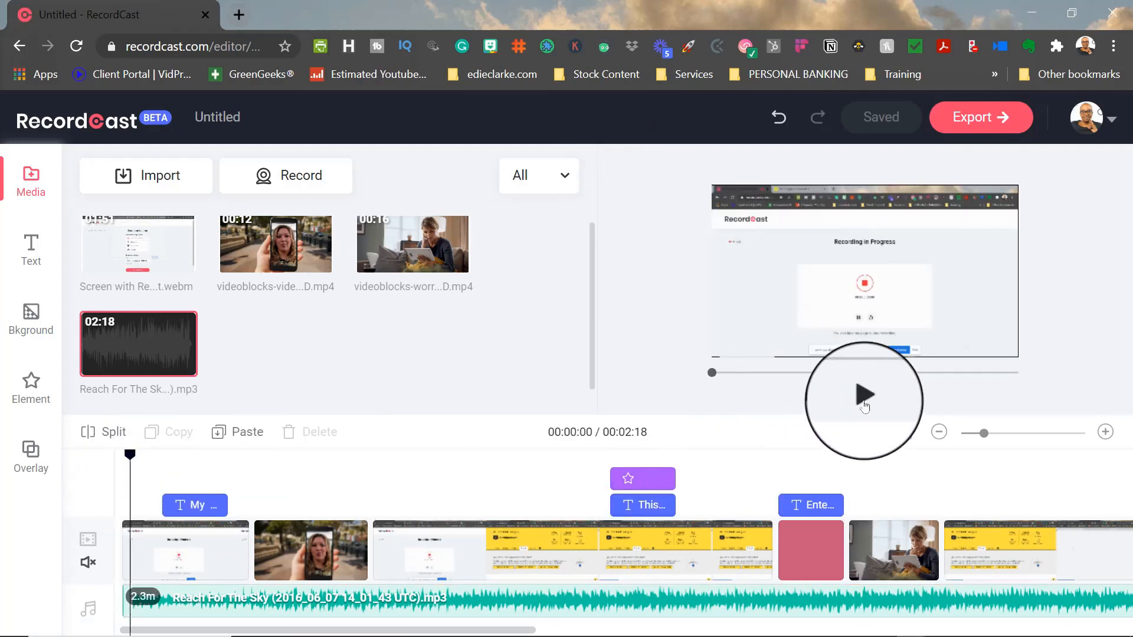
{"action": "left_click", "coordinate": [865, 396]}
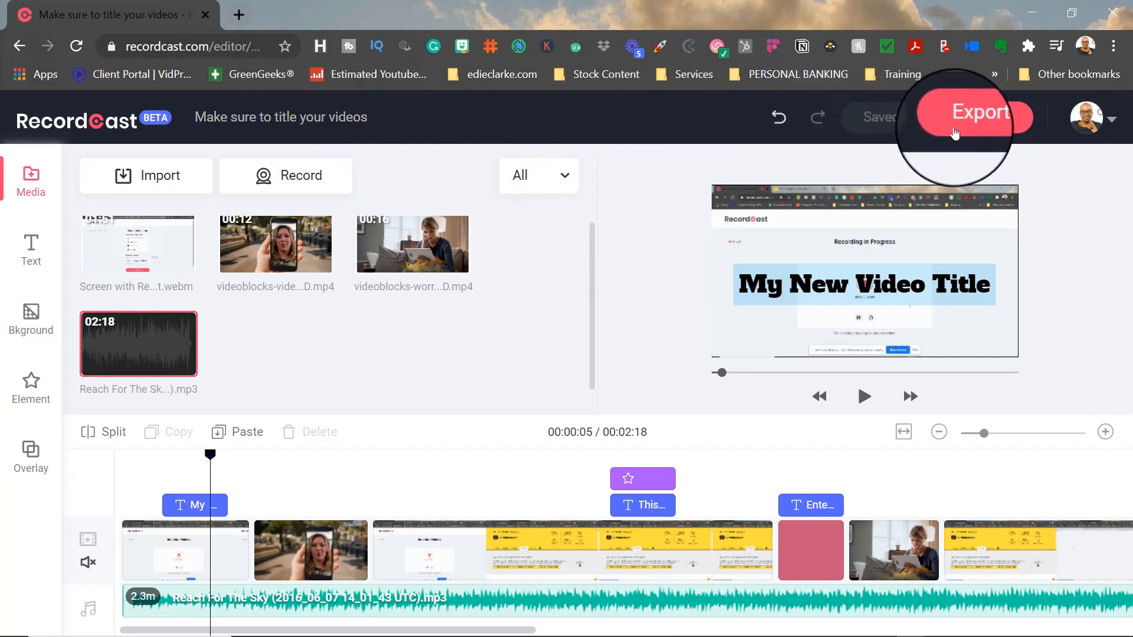
Step: Export "Make sure to title your videos" at 1080p and save the MP4 to the Desktop as "saved video from recordcast"
{"action": "left_click", "coordinate": [979, 121]}
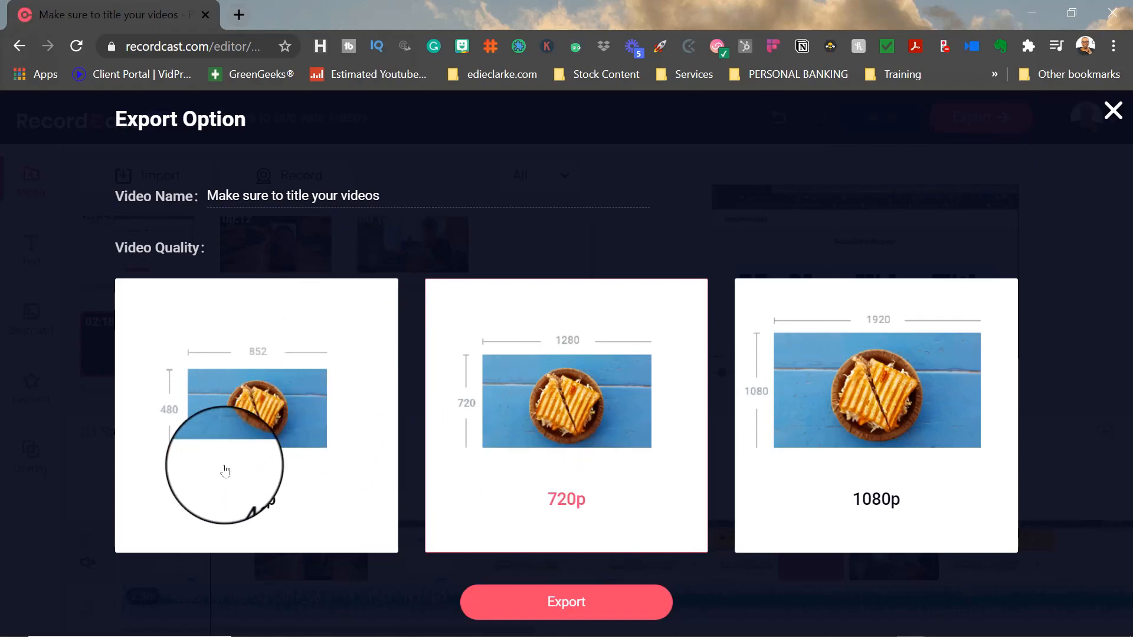
{"action": "left_click", "coordinate": [870, 499]}
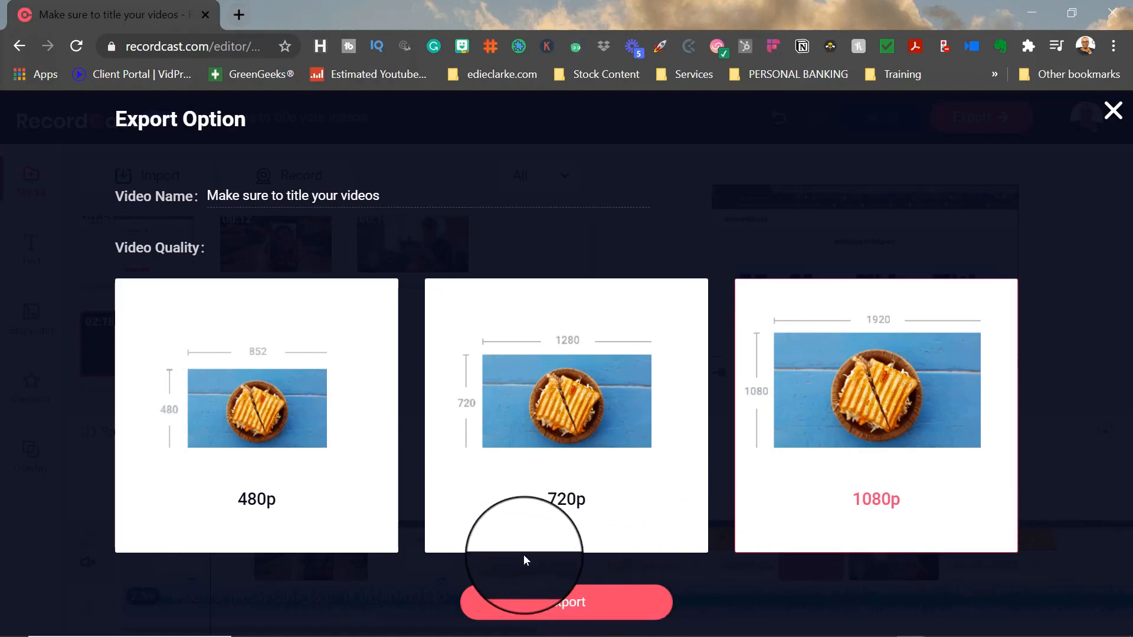
{"action": "left_click", "coordinate": [593, 601]}
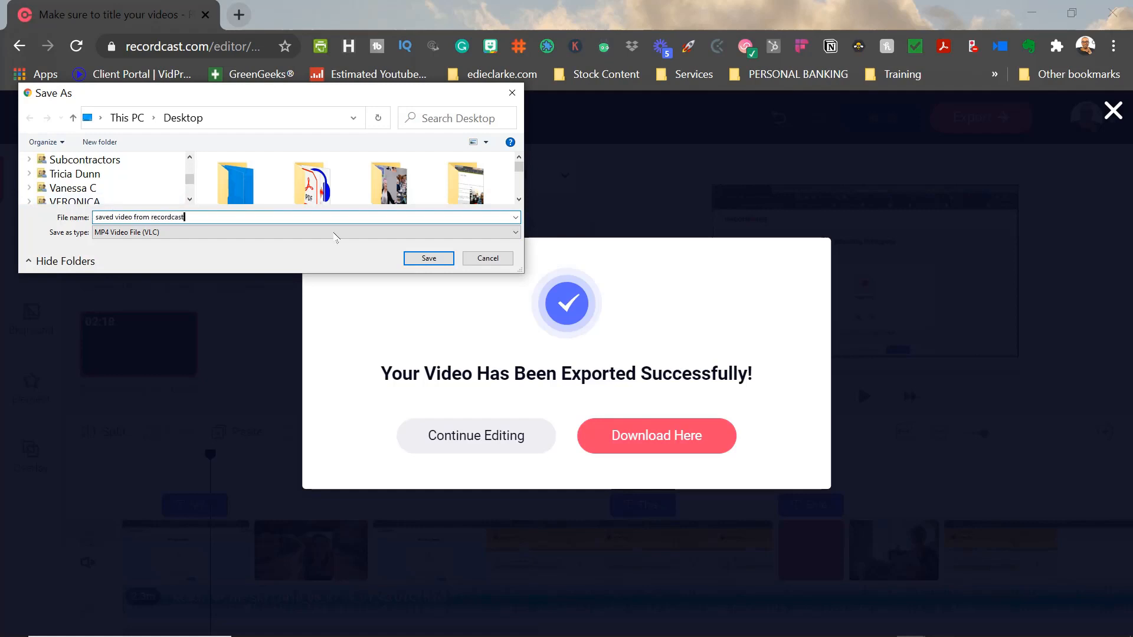
{"action": "key", "text": "Return"}
{"action": "left_click", "coordinate": [1115, 115]}
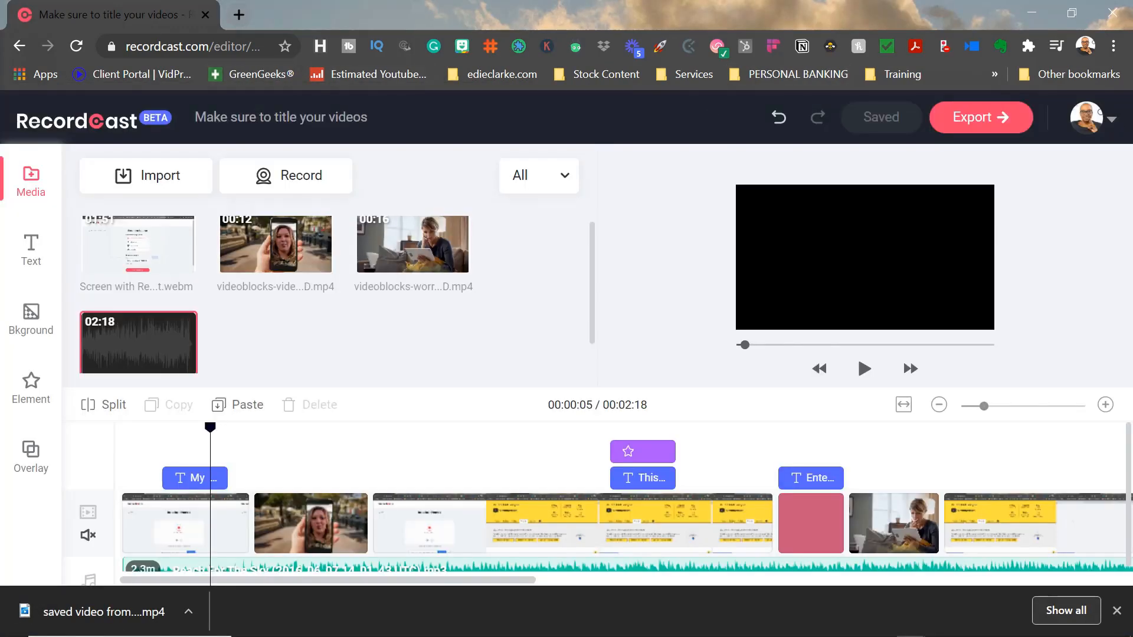